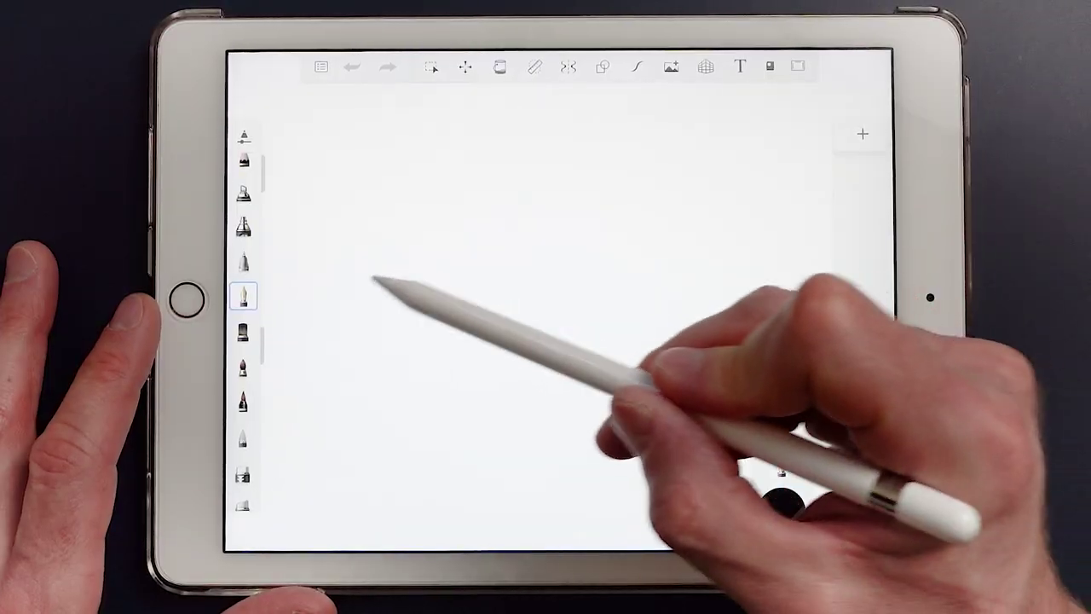
mouse_move(362, 272)
left_mouse_down()
mouse_move(457, 268)
mouse_move(597, 287)
mouse_move(725, 180)
left_mouse_up()
left_click(243, 331)
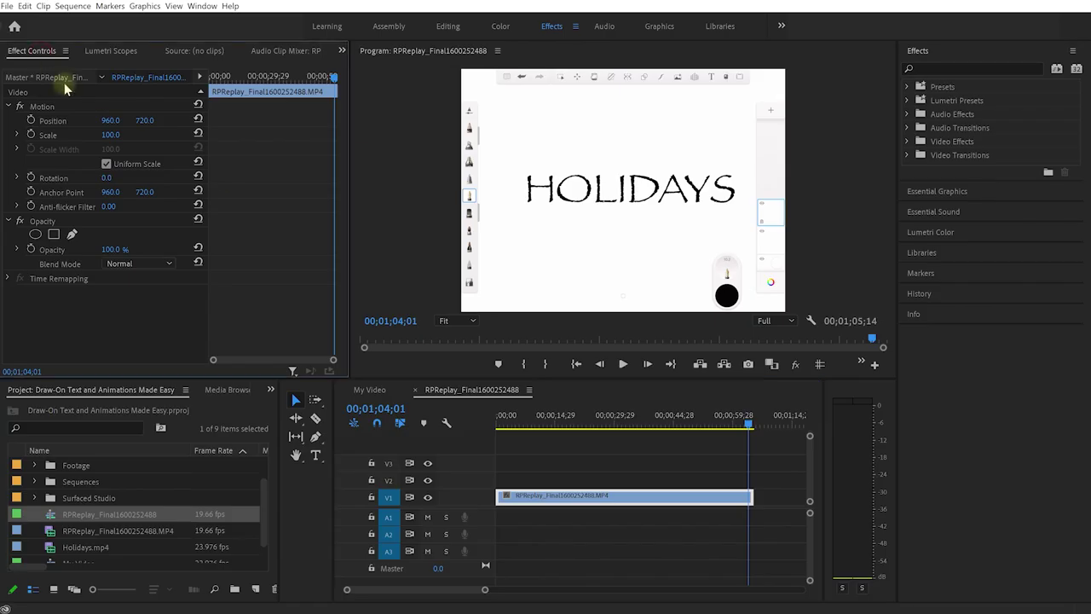
Draw a rectangular opacity mask around the HOLIDAYS lettering on the recorded clip in Premiere Pro and apply the Invert video effect.
left_click(53, 234)
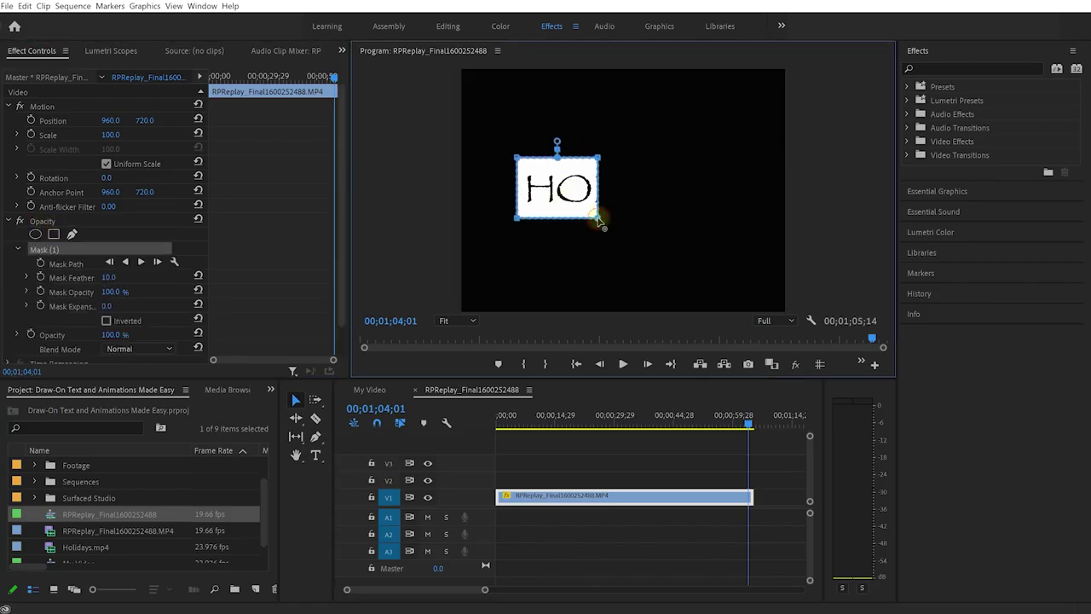
left_click(943, 65)
type("Invert")
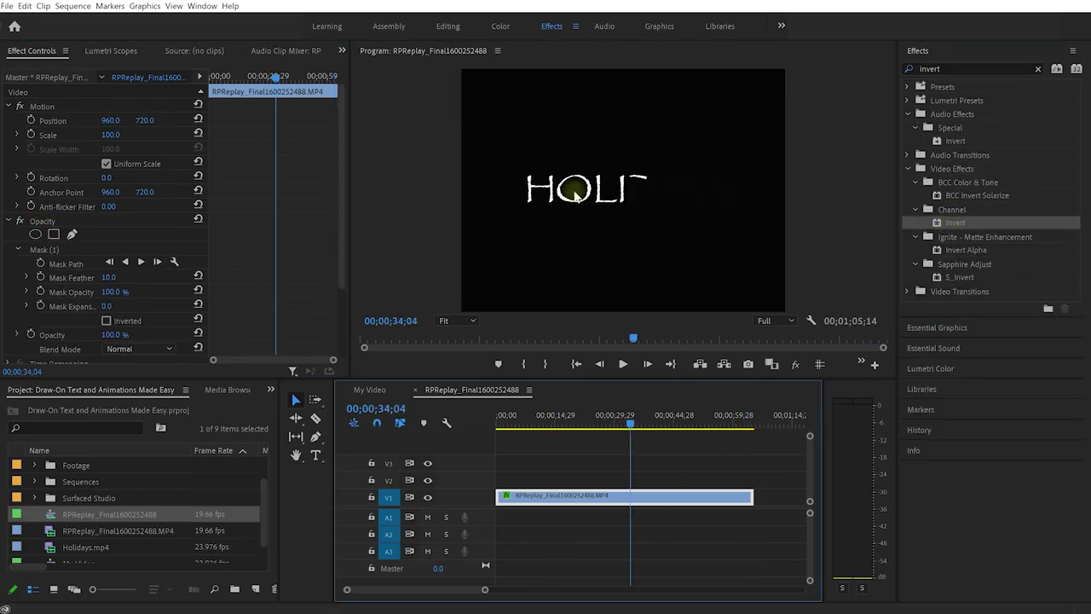
left_click(456, 321)
left_click(452, 447)
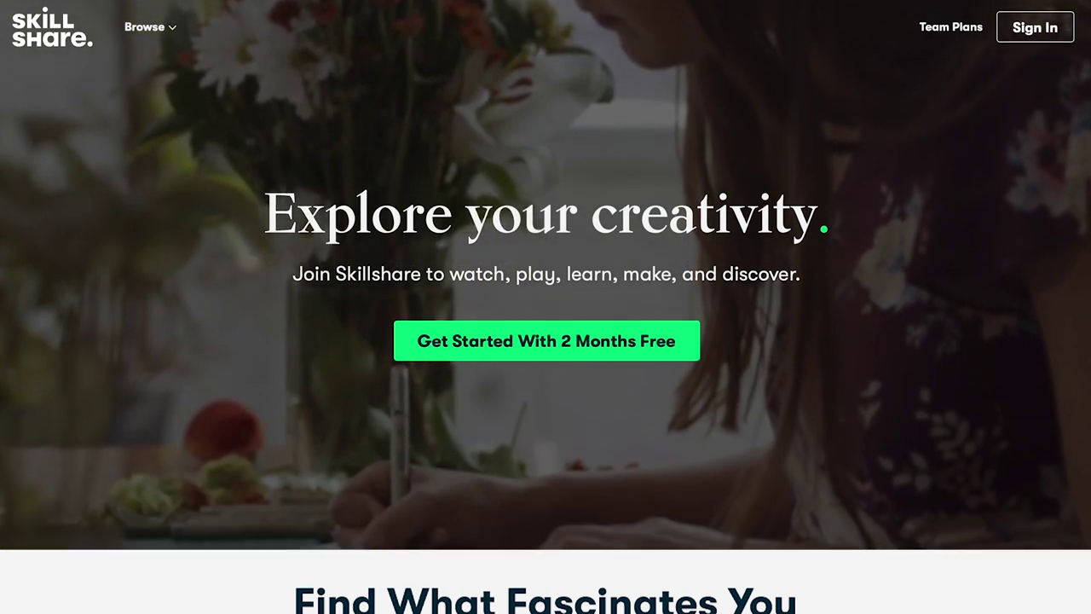
Switch to Skillshare, search for video editing and look through the listed and recommended classes.
scroll(546, 307, "down", 2)
scroll(546, 306, "down", 5)
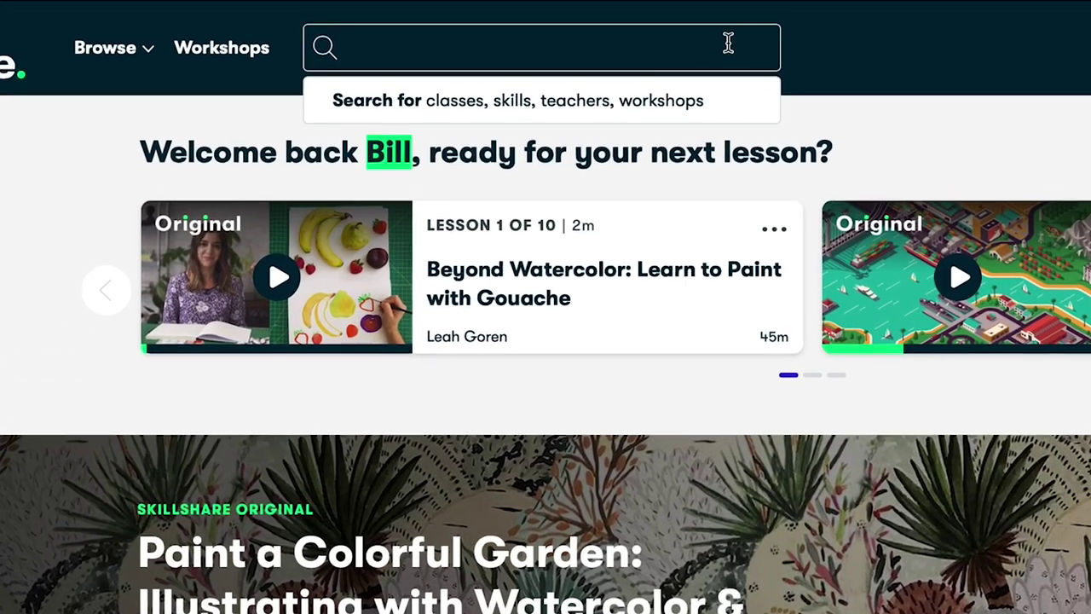
type("Logo De")
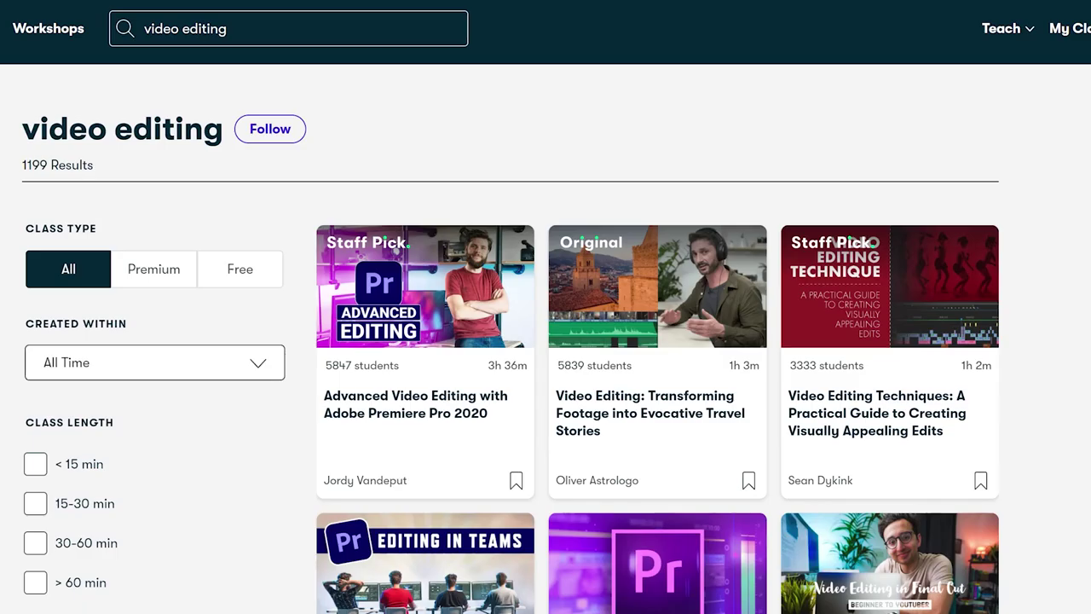
scroll(656, 383, "down", 15)
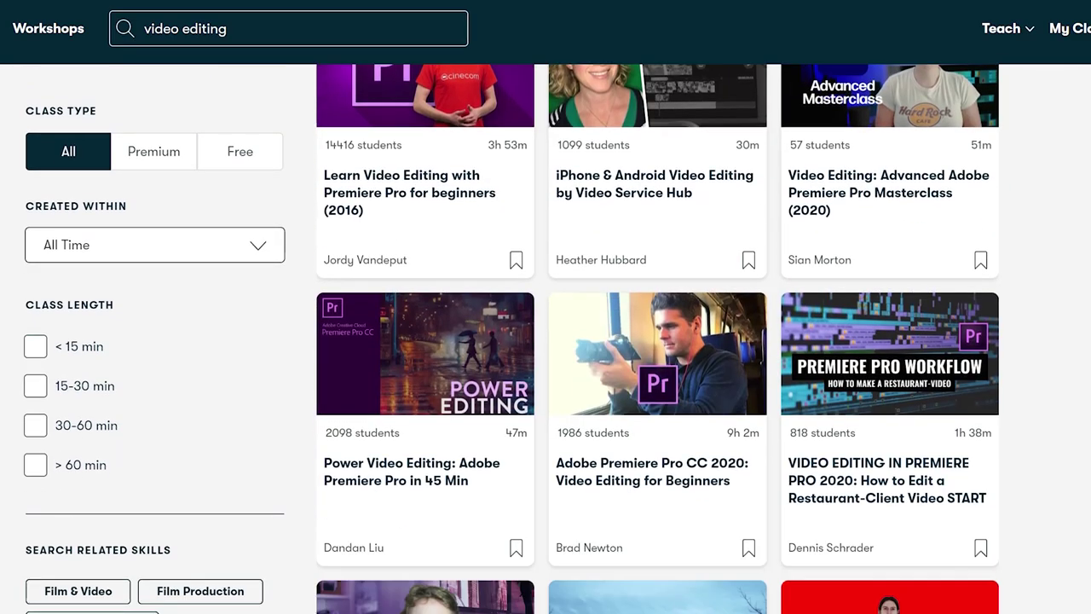
scroll(656, 341, "down", 20)
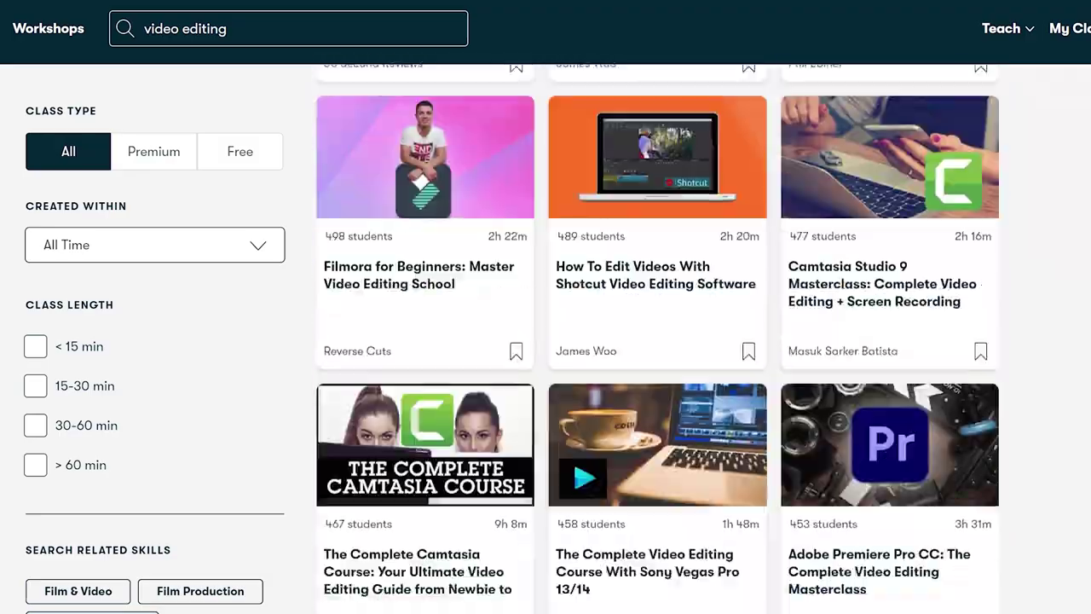
scroll(656, 341, "down", 20)
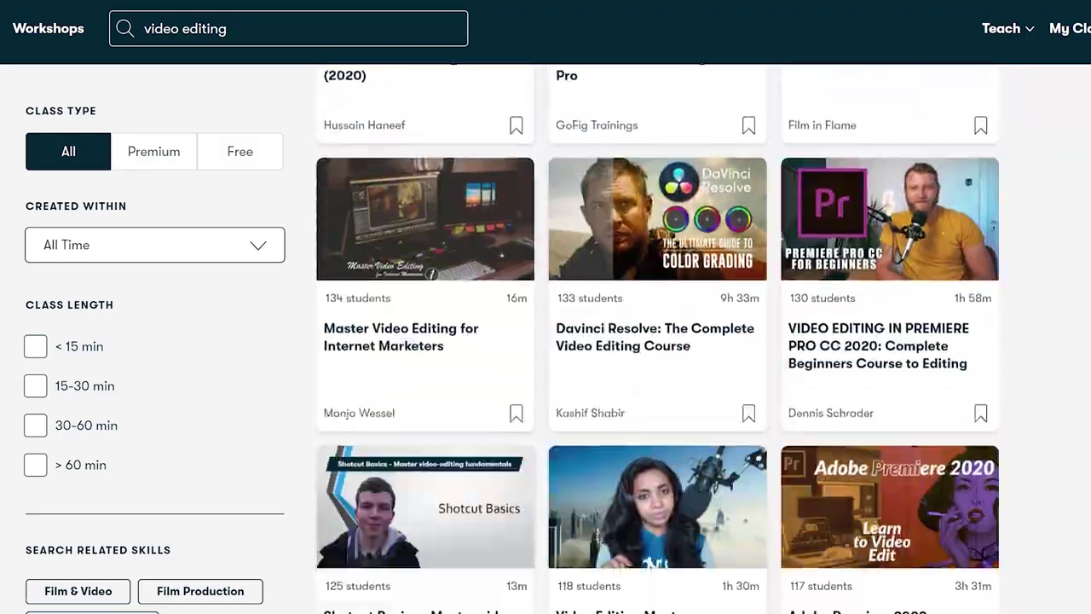
scroll(656, 341, "down", 20)
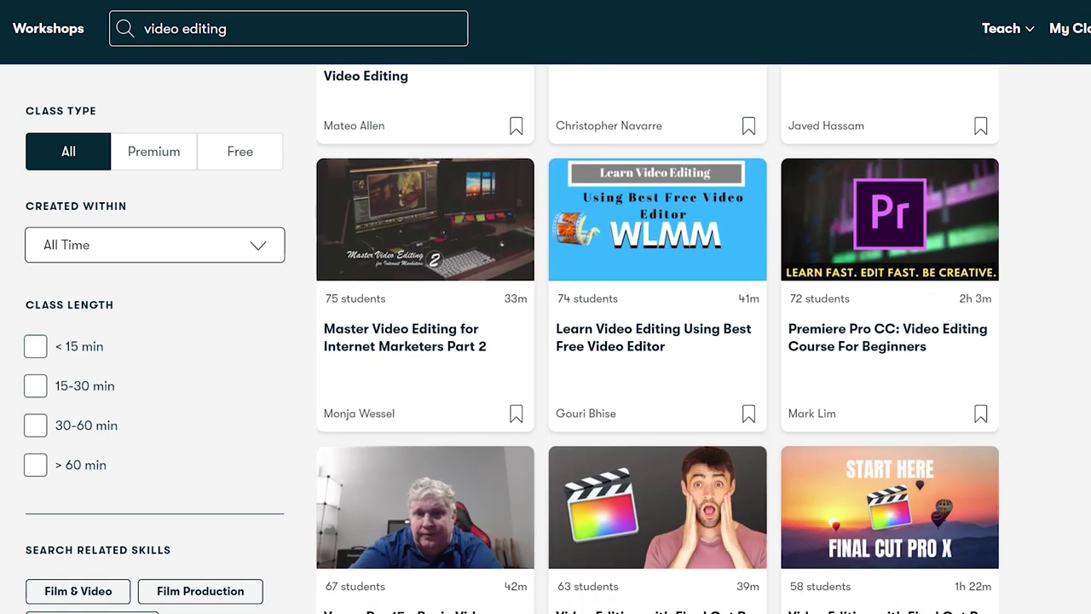
scroll(656, 341, "down", 15)
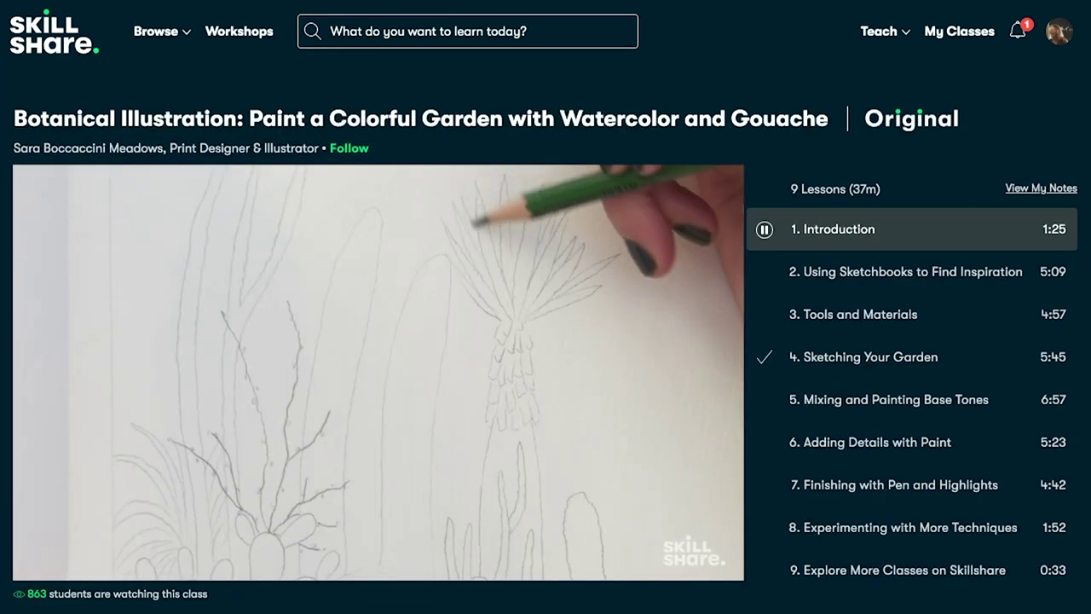
scroll(545, 307, "down", 4)
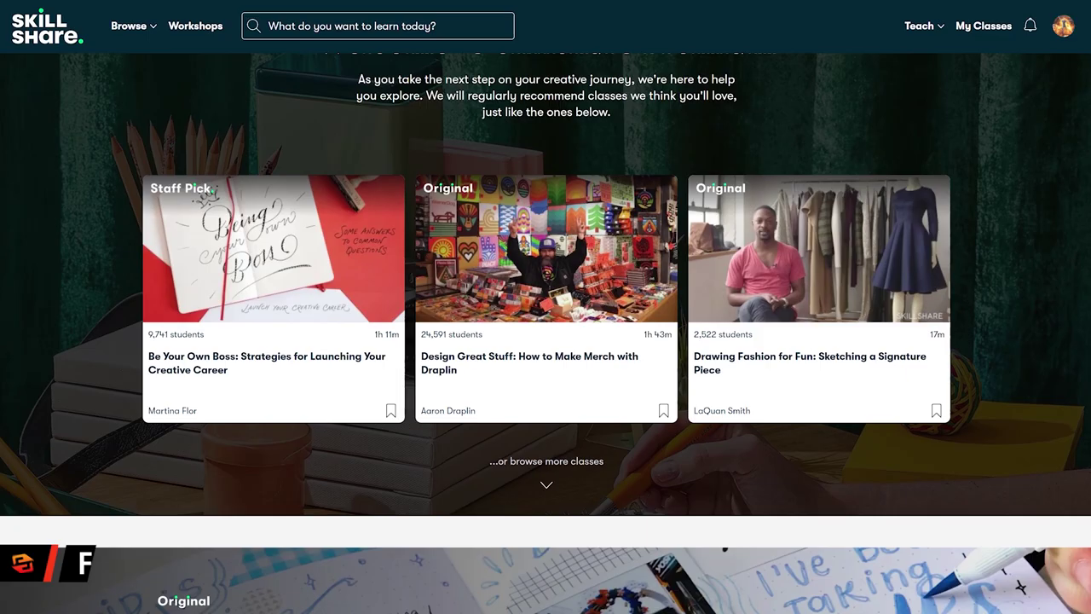
scroll(546, 332, "up", 2)
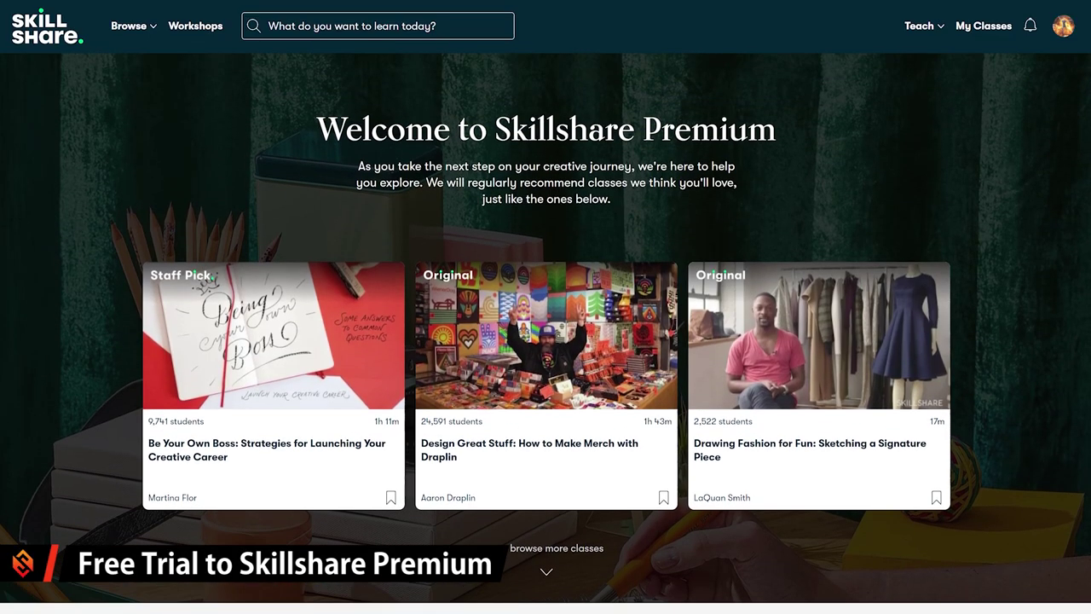
scroll(546, 333, "up", 1)
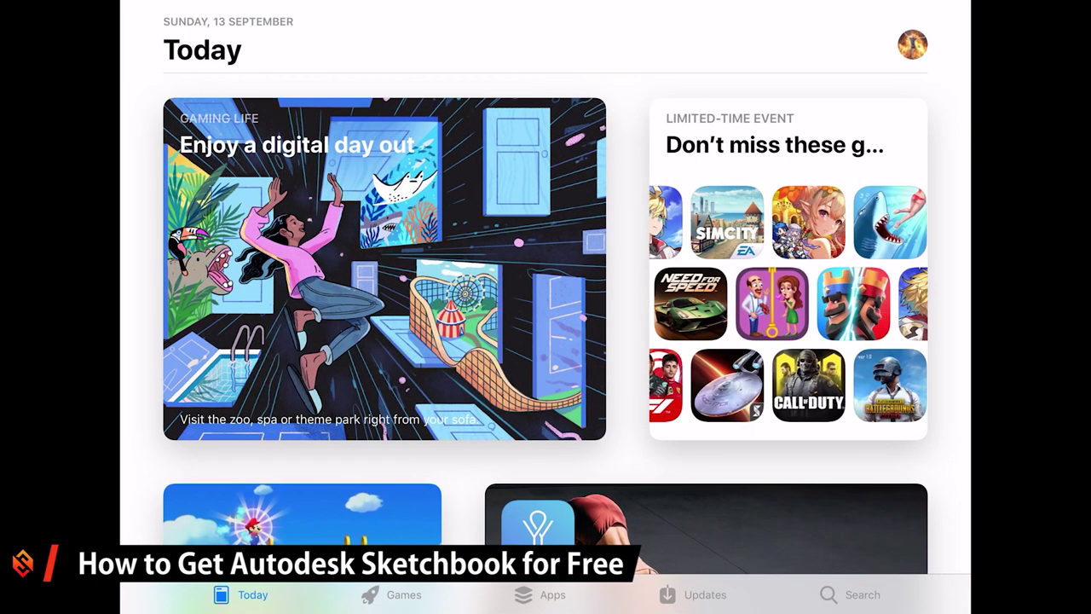
Search the App Store for "sketchbook" and look through the preview images on the Autodesk SketchBook page.
left_click(849, 594)
left_click(544, 88)
type("sketchbook")
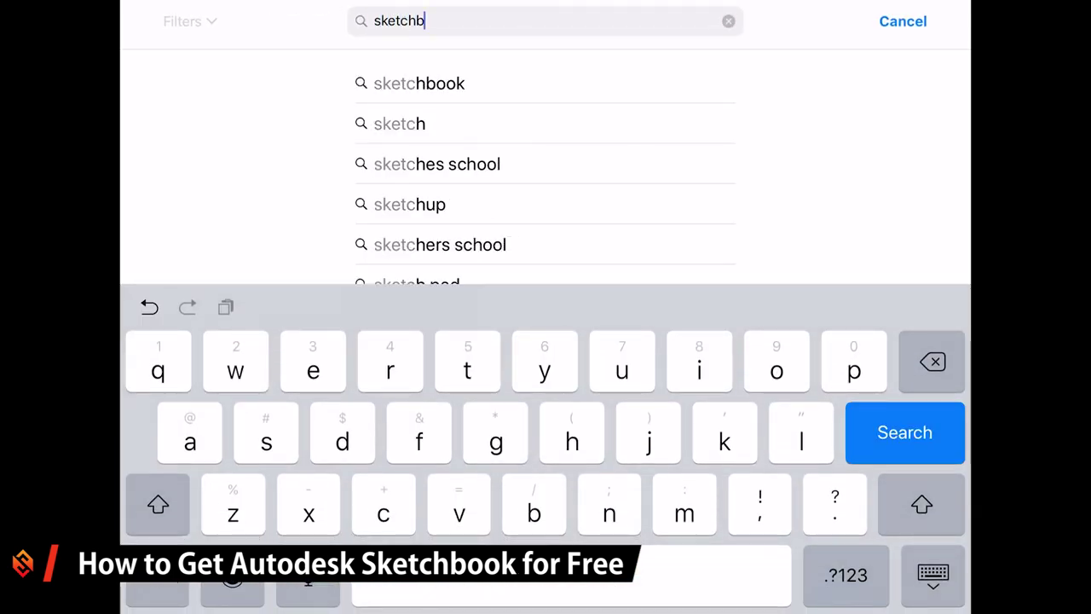
key("Return")
left_click(293, 102)
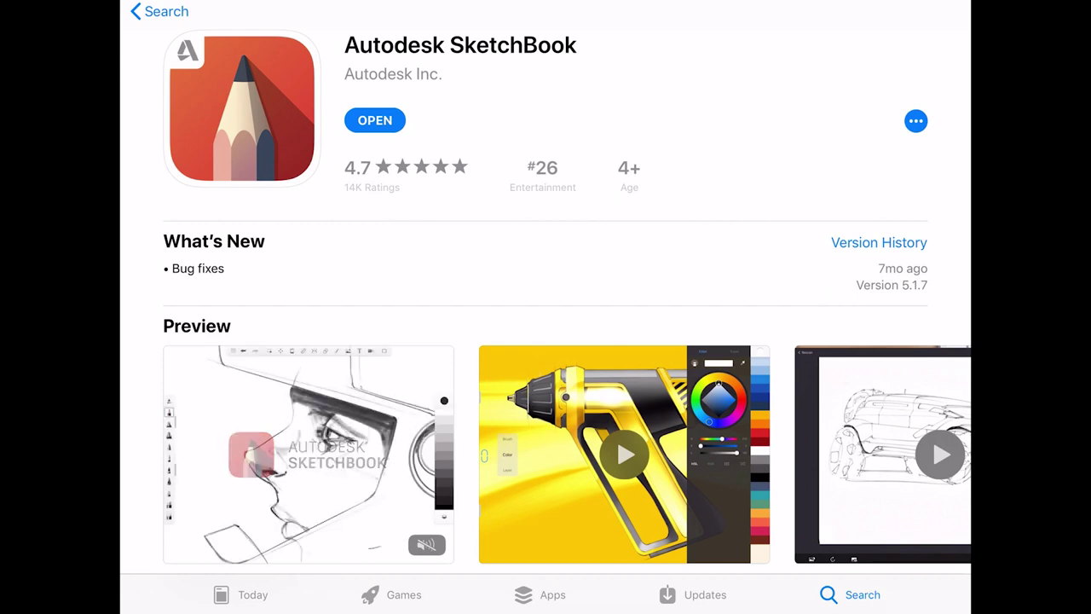
scroll(545, 454, "right", 3)
scroll(544, 454, "right", 5)
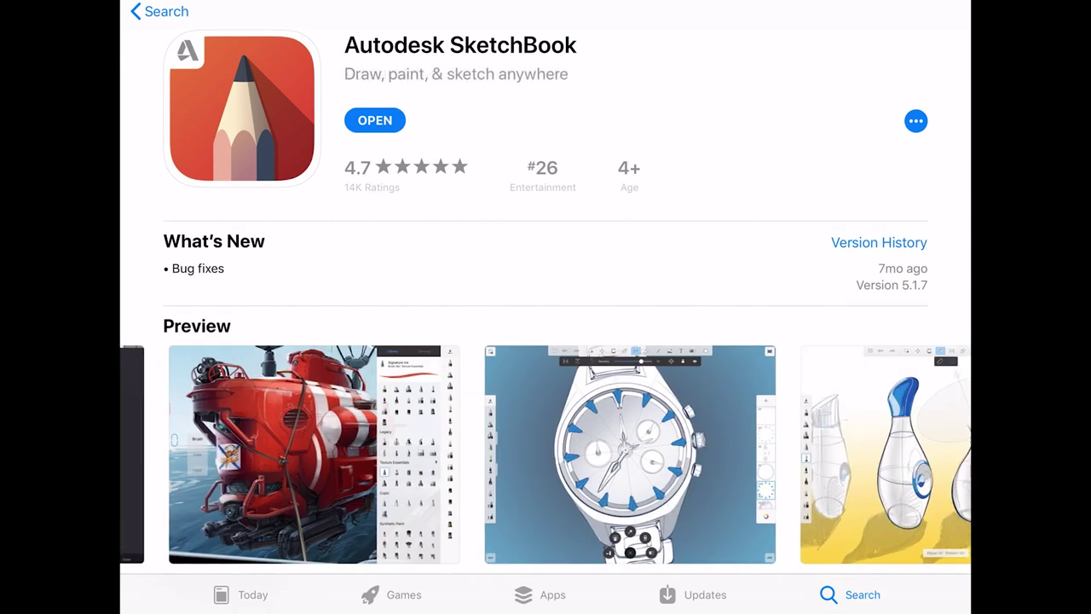
scroll(545, 454, "right", 4)
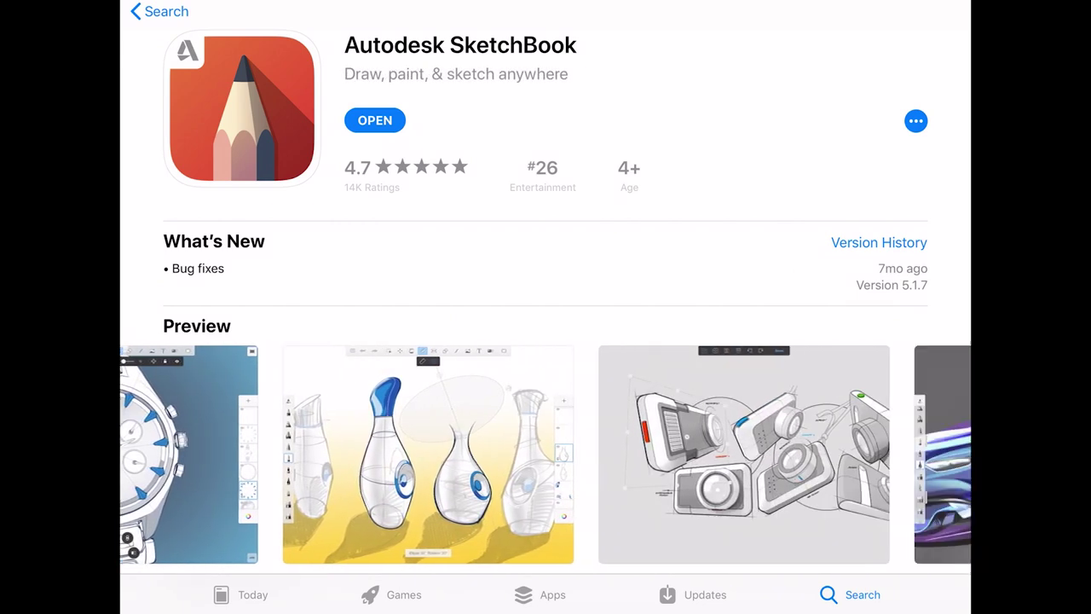
scroll(546, 455, "right", 5)
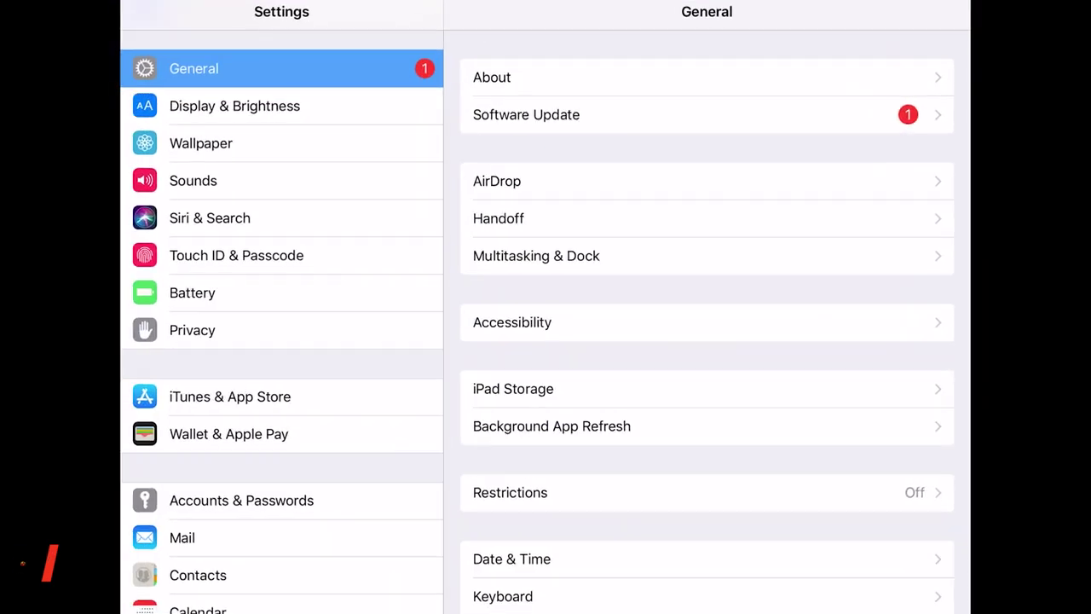
Switch to the iPad Settings and add Screen Recording to the controls included in Control Centre.
scroll(281, 323, "up", 2)
scroll(282, 333, "up", 2)
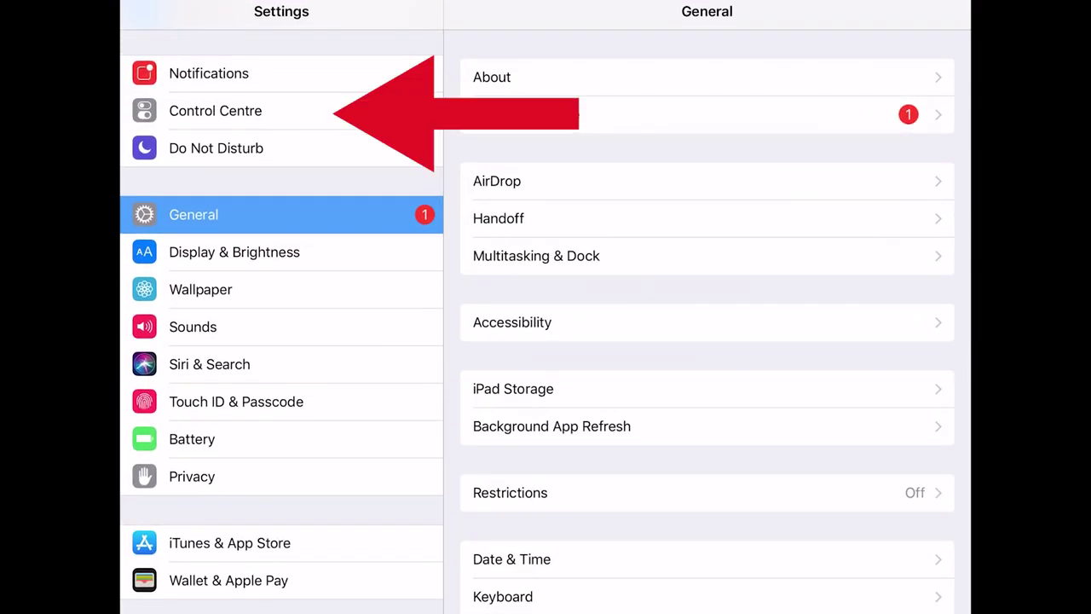
left_click(282, 111)
left_click(707, 116)
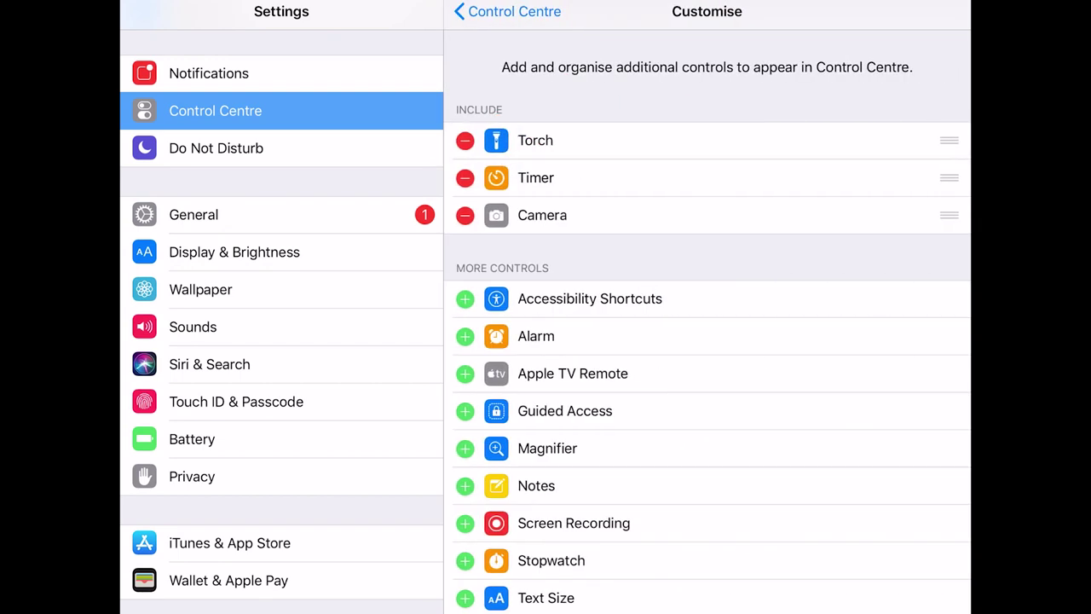
left_click(465, 523)
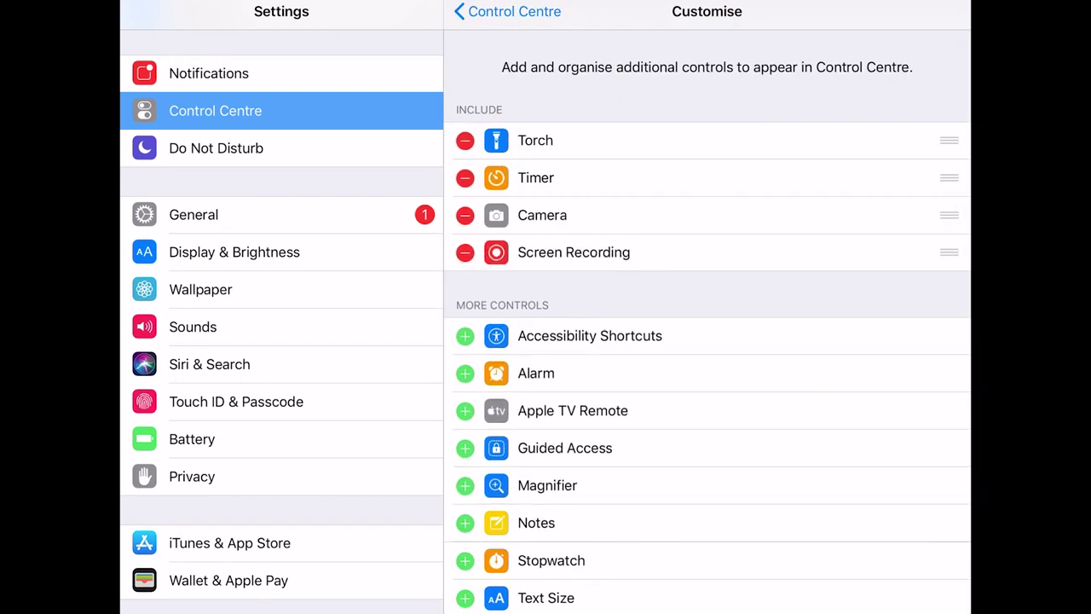
Start an iPad screen recording from Control Centre and switch to SketchBook.
key("Home")
key("Home")
key("Home")
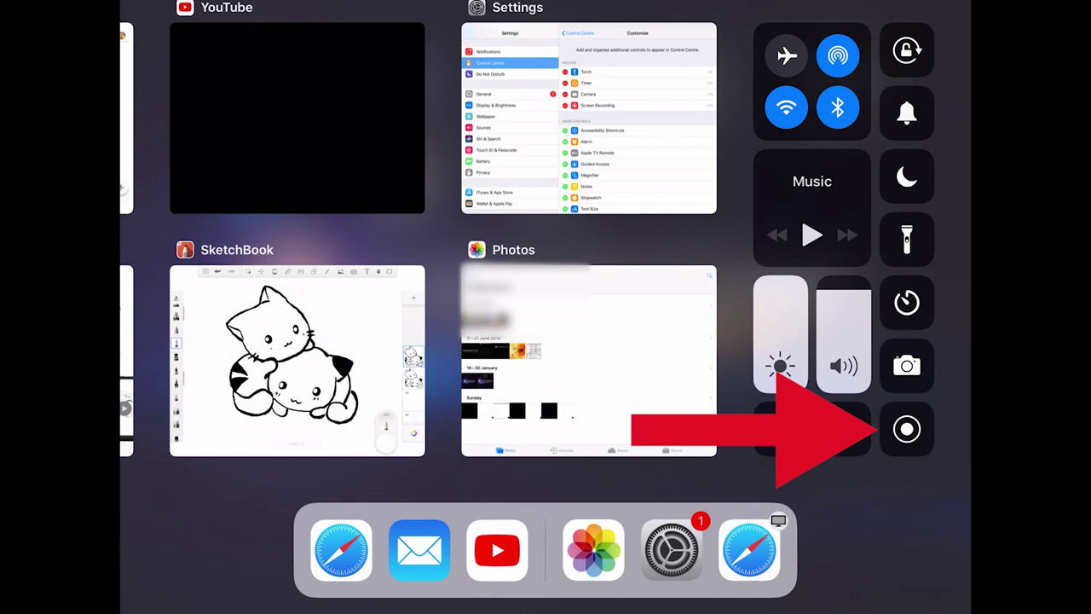
left_click(907, 429)
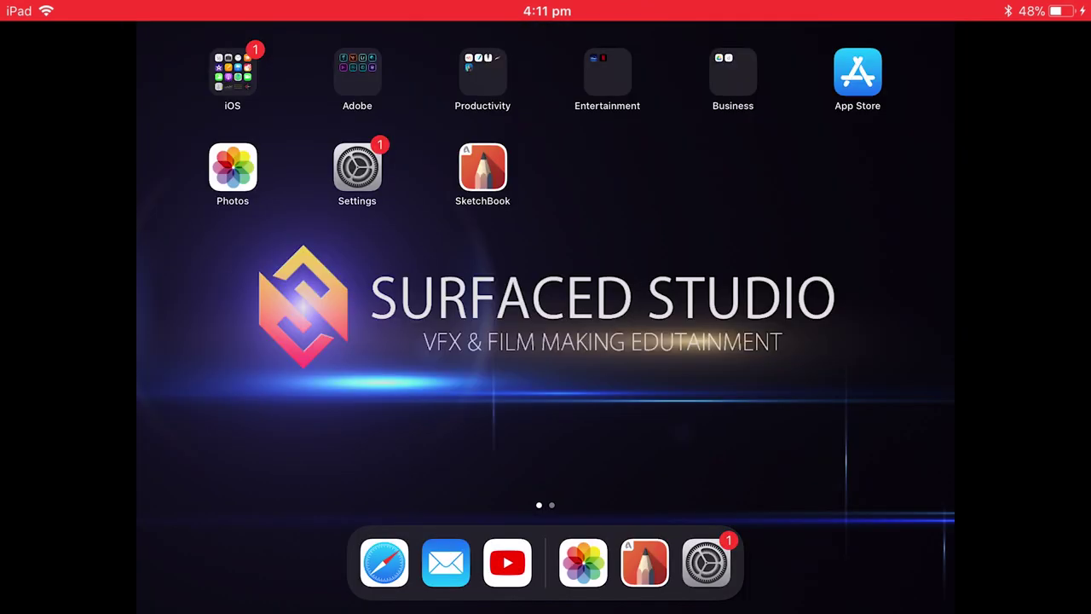
left_click(482, 167)
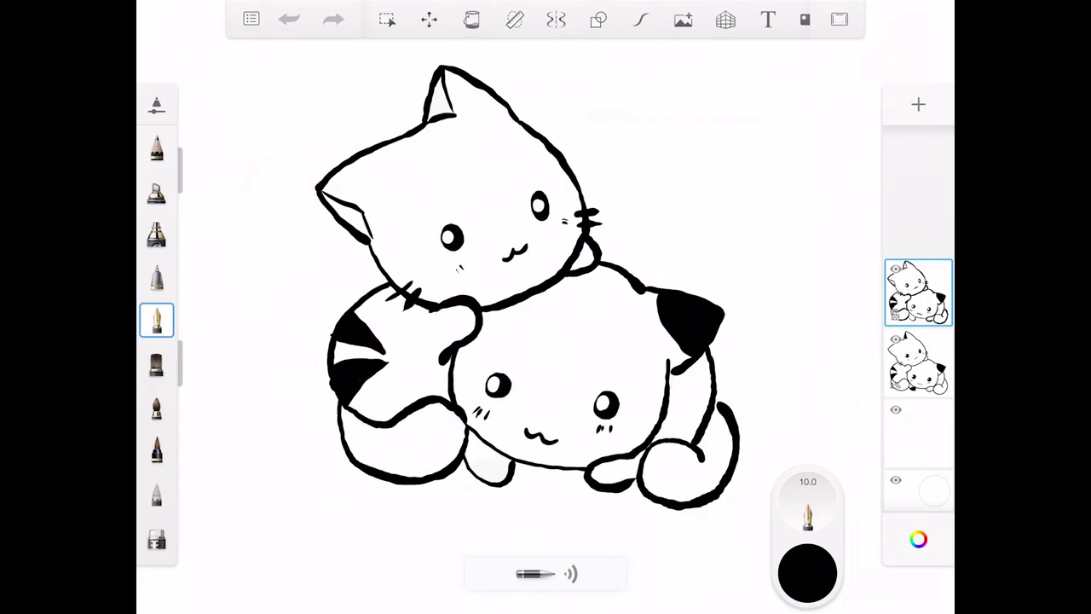
Draw a small upward arrow beside the cats drawing, just below the main menu icon.
left_click_drag(247, 56, 245, 135)
mouse_move(236, 75)
left_mouse_down()
mouse_move(249, 47)
mouse_move(243, 76)
left_mouse_up()
Create a new blank sketch in landscape orientation, discarding the changes made to the cats drawing.
left_click(251, 19)
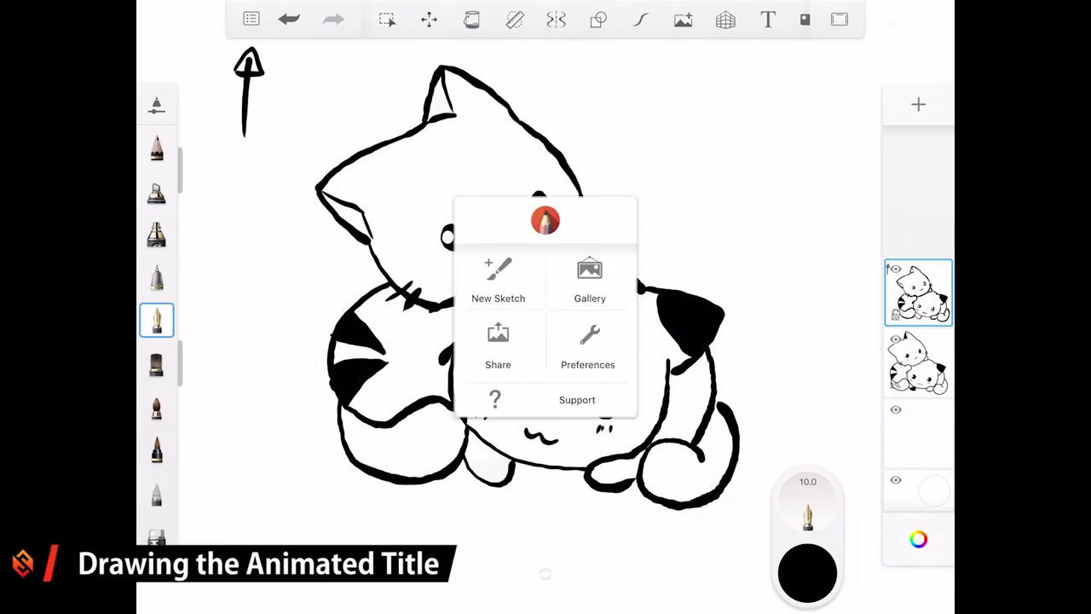
left_click(498, 281)
left_click(616, 236)
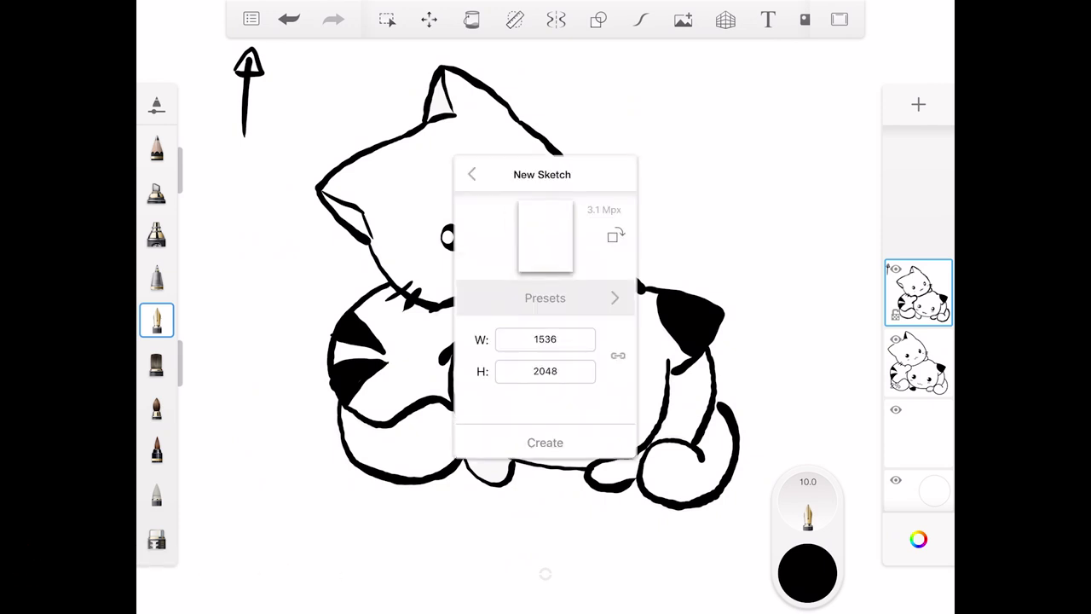
left_click(616, 236)
left_click(545, 442)
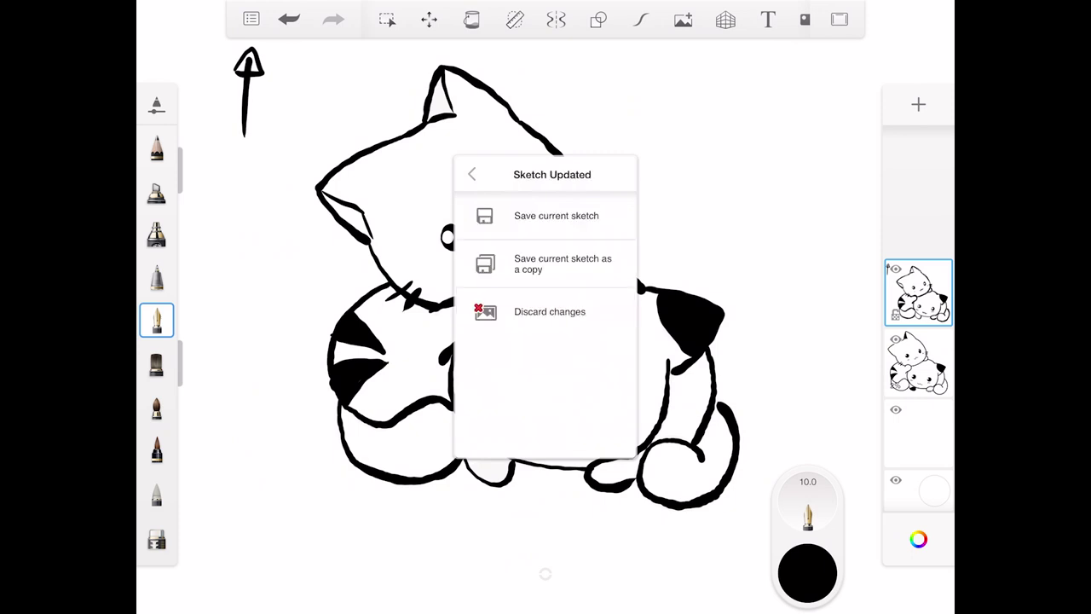
left_click(550, 311)
left_click(490, 347)
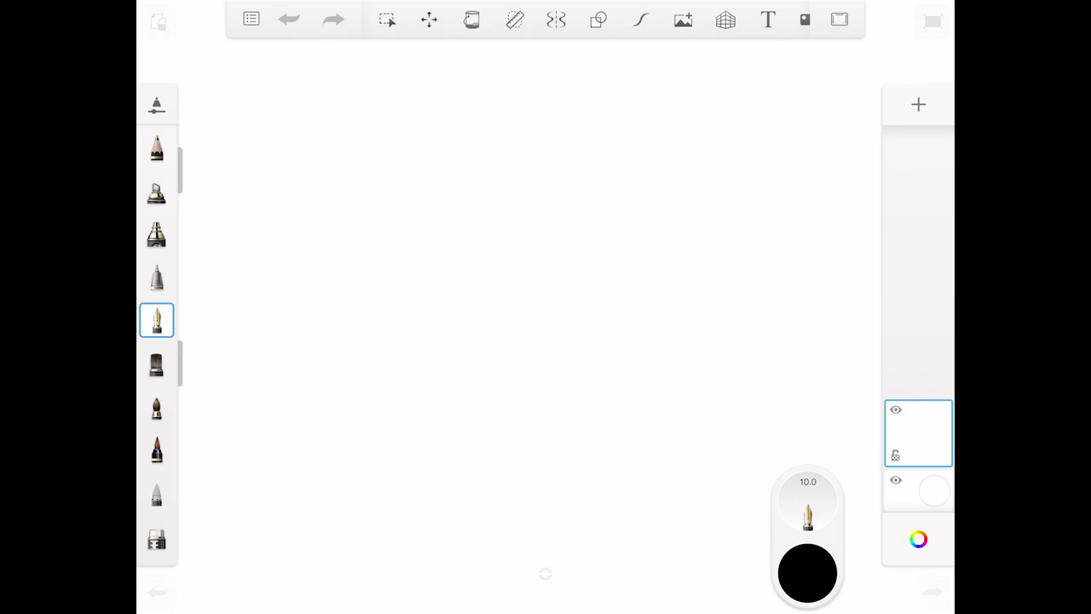
Draw an arrow pointing at the fountain pen brush and switch to the Course Watercolor brush.
mouse_move(312, 314)
left_mouse_down()
mouse_move(214, 316)
mouse_move(219, 334)
left_mouse_up()
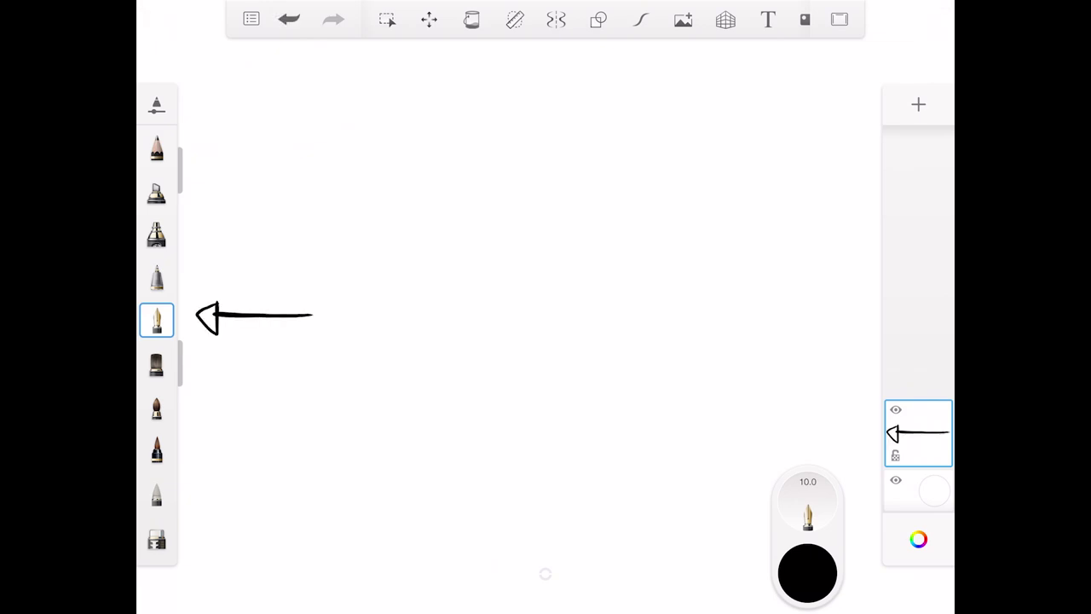
left_click(156, 363)
left_click(156, 407)
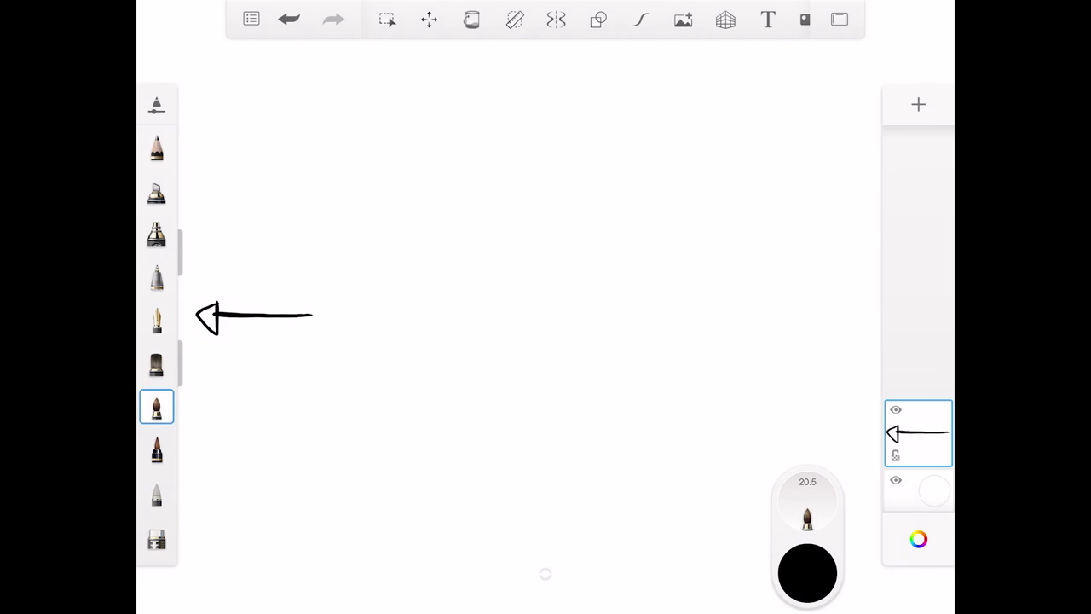
Examine the other available brushes and the basic and advanced settings of the Course Watercolor brush.
scroll(156, 342, "down", 3)
scroll(156, 341, "down", 3)
scroll(156, 341, "up", 2)
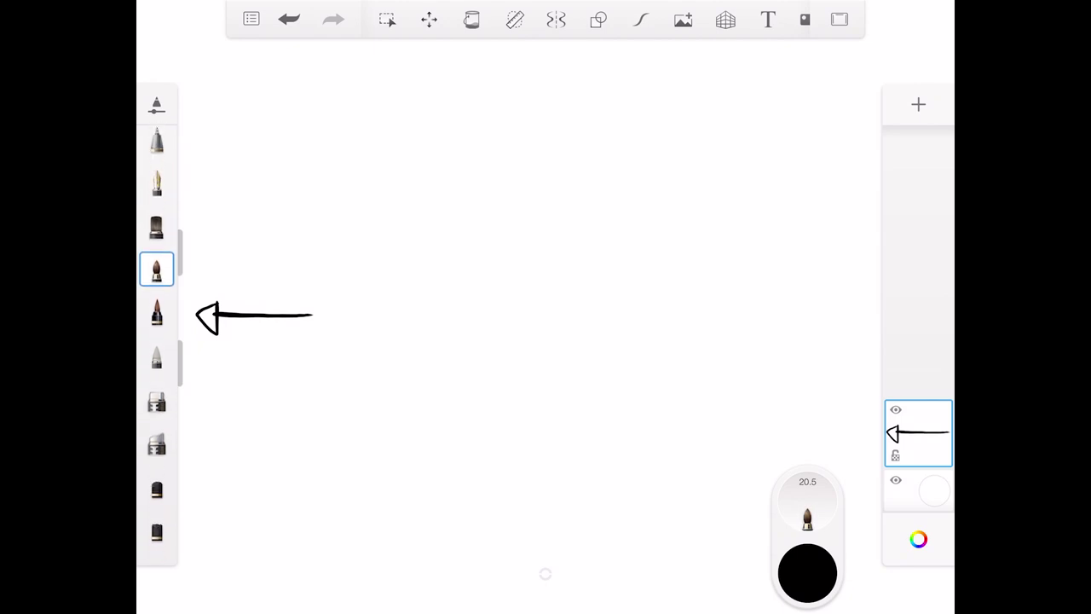
left_click(156, 105)
scroll(301, 384, "up", 1)
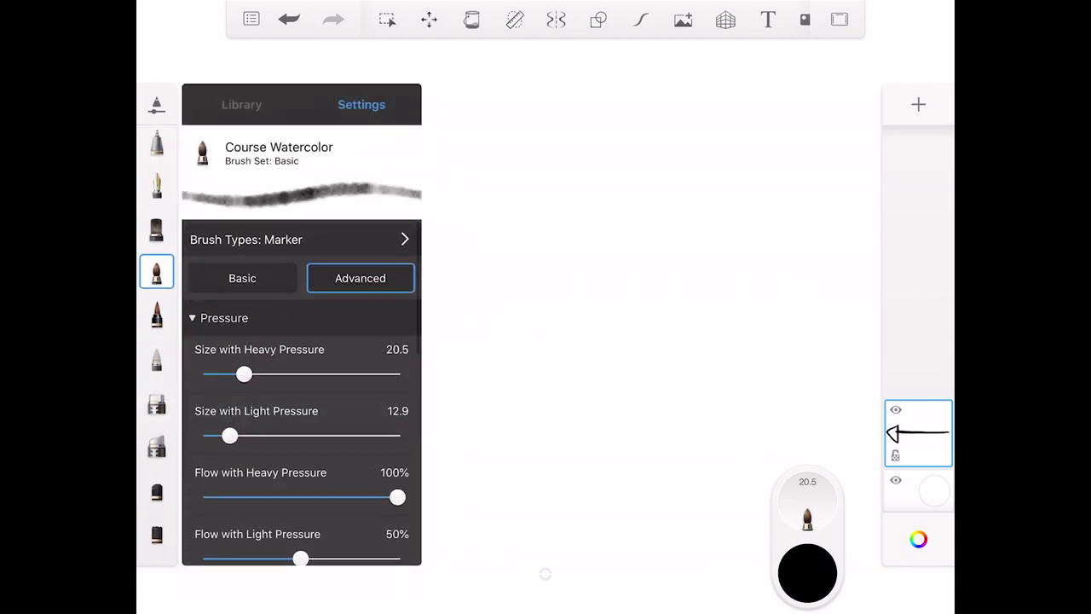
scroll(301, 384, "down", 1)
scroll(302, 393, "down", 10)
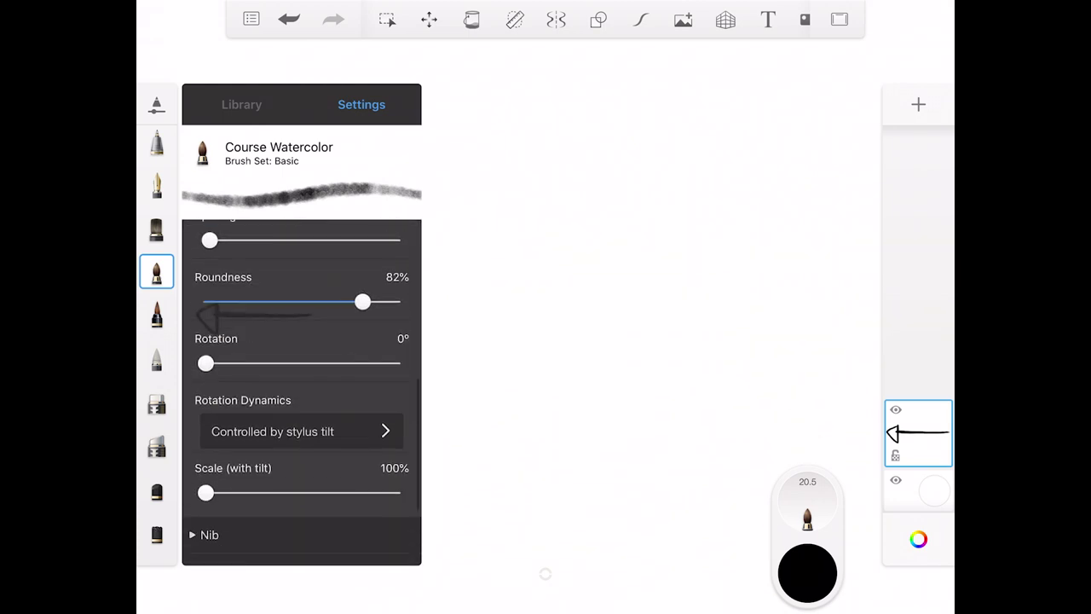
scroll(302, 392, "up", 10)
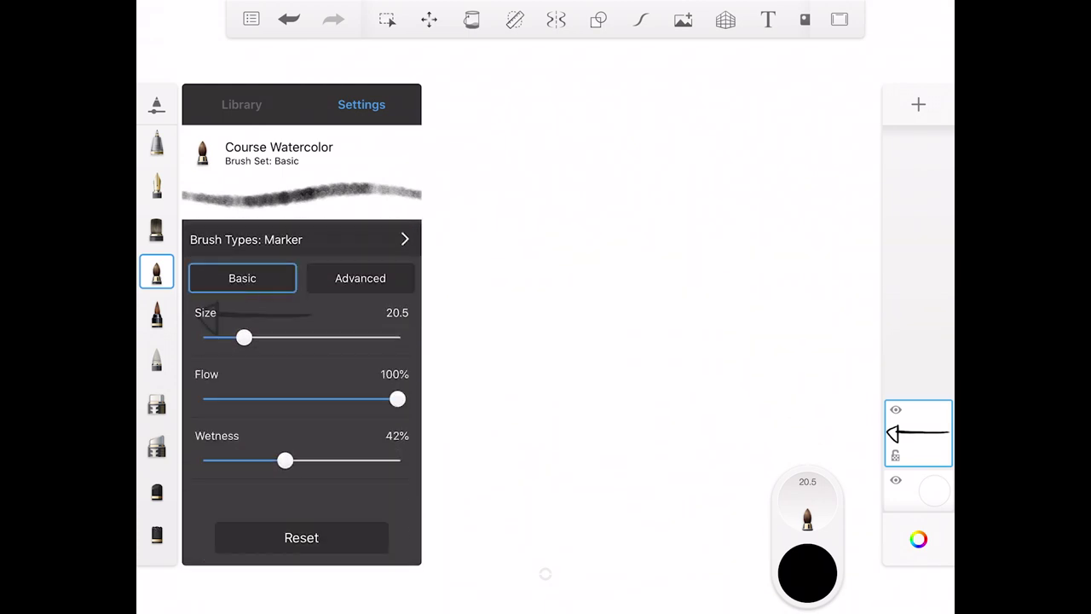
Undo the arrow, then draw a zigzag test stroke with the Course Watercolor brush and another below it with the fountain pen.
left_click(288, 18)
mouse_move(254, 296)
left_mouse_down()
mouse_move(269, 274)
mouse_move(299, 292)
mouse_move(346, 221)
mouse_move(392, 210)
mouse_move(500, 207)
mouse_move(533, 223)
mouse_move(616, 214)
mouse_move(653, 268)
mouse_move(776, 162)
left_mouse_up()
left_click(156, 185)
mouse_move(236, 395)
left_mouse_down()
mouse_move(292, 338)
mouse_move(635, 339)
mouse_move(729, 324)
mouse_move(776, 262)
left_mouse_up()
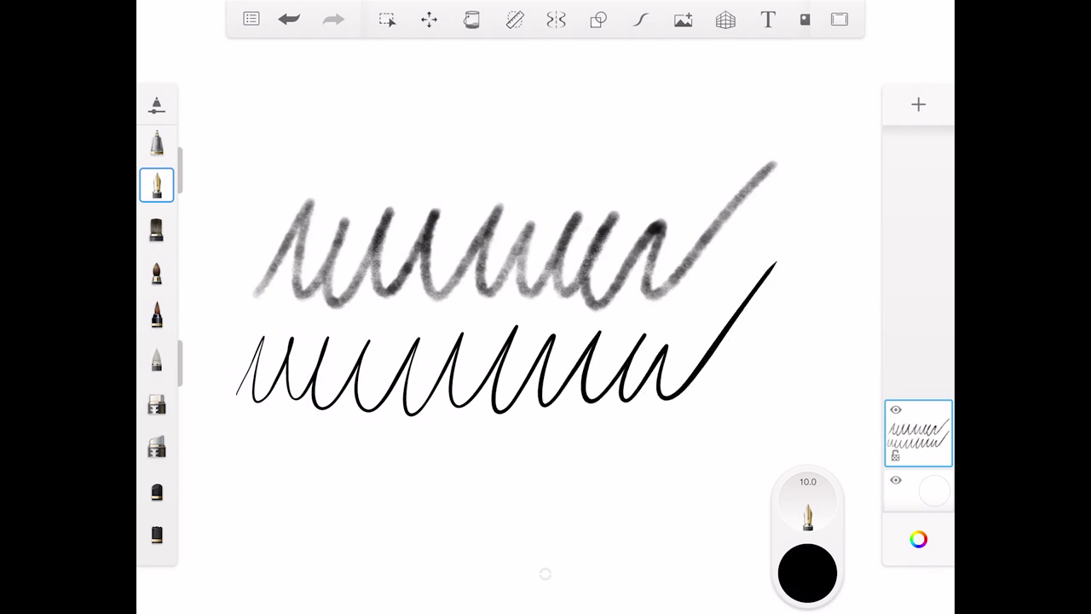
Draw an arrow toward the brush and colour puck, then try bright red in the colour wheel and return to near black.
left_click_drag(657, 510, 807, 497)
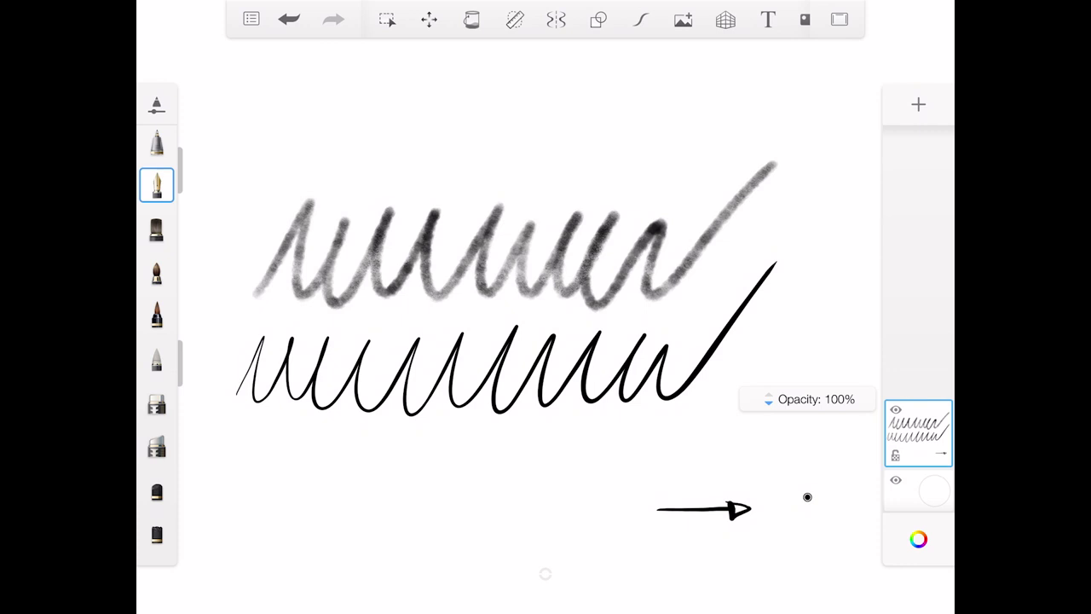
left_click_drag(807, 497, 808, 497)
left_click(808, 571)
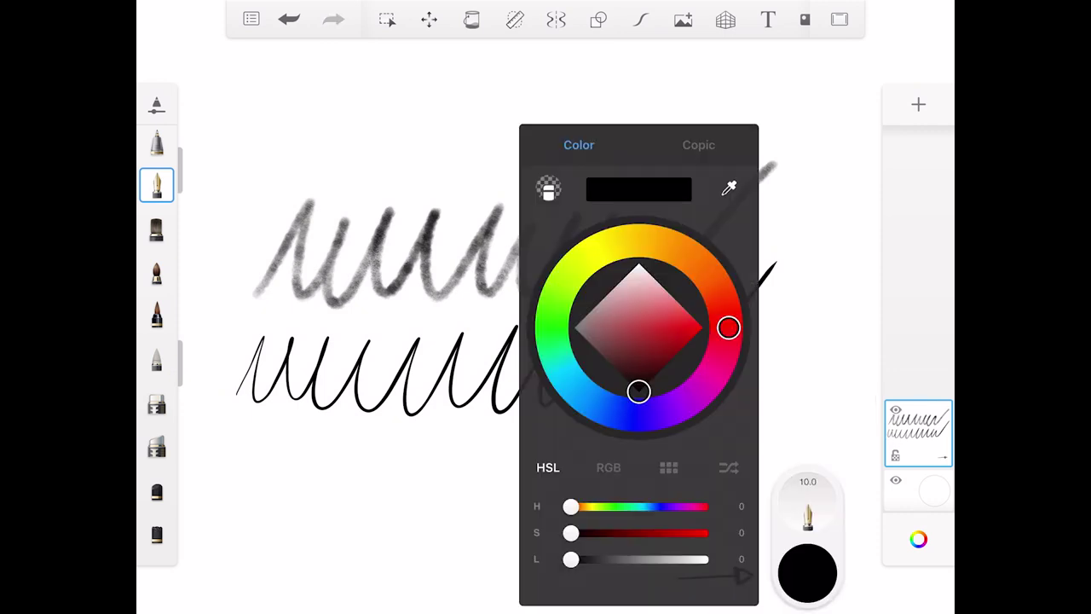
left_click(699, 326)
mouse_move(729, 329)
left_mouse_down()
mouse_move(699, 258)
mouse_move(562, 279)
mouse_move(572, 263)
mouse_move(705, 263)
mouse_move(729, 324)
left_mouse_up()
mouse_move(700, 327)
left_mouse_down()
mouse_move(576, 326)
mouse_move(638, 391)
left_mouse_up()
left_click(807, 572)
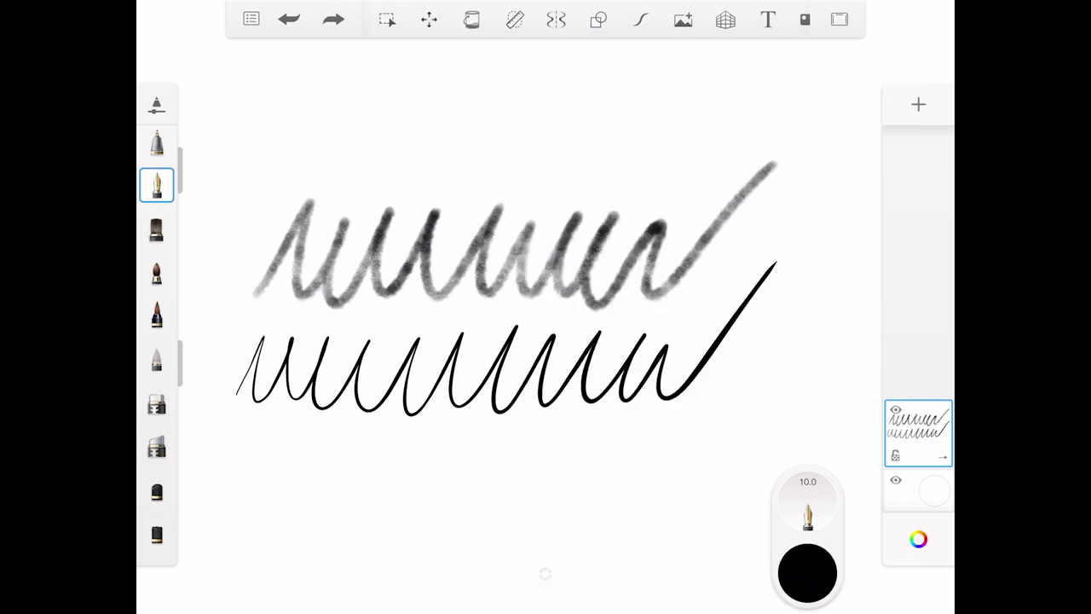
Undo the test strokes and handwrite "My Fancy Title" with a long flourish sweeping back beneath the words from the final e.
left_click(289, 19)
left_click(289, 19)
mouse_move(249, 198)
left_mouse_down()
mouse_move(244, 229)
mouse_move(309, 154)
mouse_move(320, 232)
mouse_move(299, 284)
left_mouse_up()
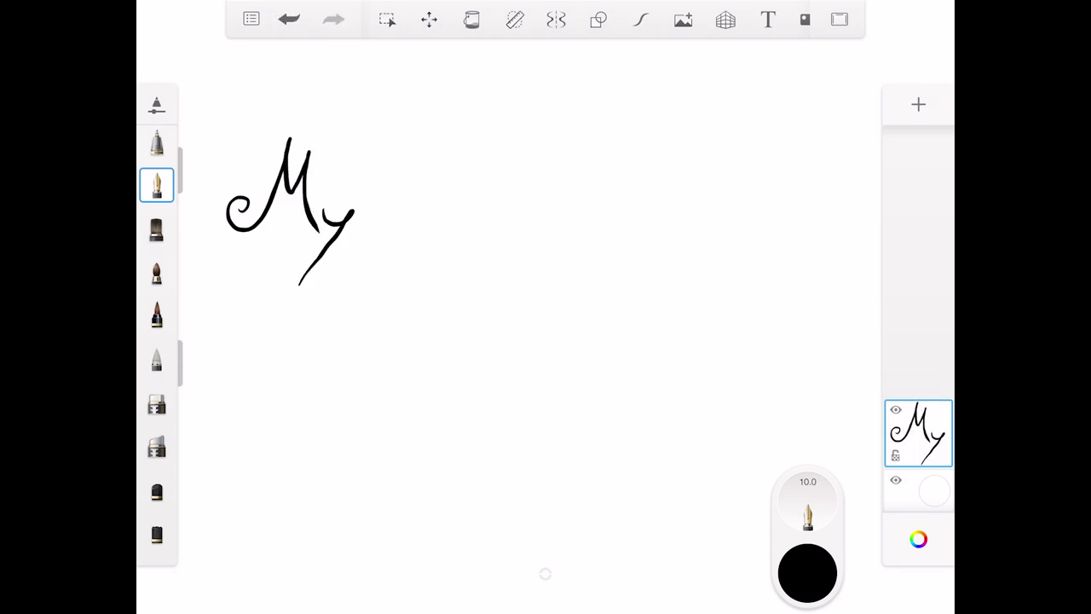
mouse_move(438, 150)
left_mouse_down()
mouse_move(380, 154)
mouse_move(384, 220)
mouse_move(416, 187)
mouse_move(474, 212)
left_mouse_up()
mouse_move(478, 189)
left_mouse_down()
mouse_move(496, 210)
mouse_move(519, 208)
left_mouse_up()
left_click_drag(521, 189, 506, 261)
left_click_drag(579, 131, 644, 146)
mouse_move(605, 146)
left_mouse_down()
mouse_move(607, 205)
mouse_move(638, 199)
left_mouse_up()
mouse_move(659, 152)
left_mouse_down()
mouse_move(674, 193)
mouse_move(670, 172)
left_mouse_up()
mouse_move(683, 151)
left_mouse_down()
mouse_move(701, 198)
mouse_move(772, 218)
mouse_move(360, 302)
left_mouse_up()
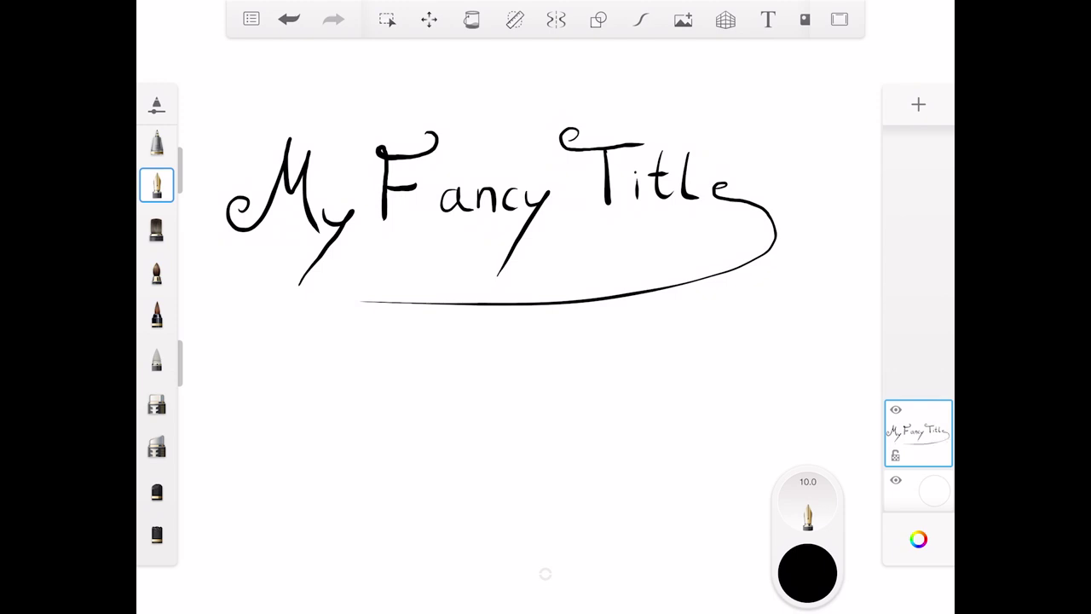
Undo the handwritten title stroke by stroke.
left_click(289, 18)
left_click(289, 19)
left_click(289, 18)
left_click(289, 19)
left_click(289, 18)
left_click(289, 19)
left_click(289, 18)
left_click(289, 19)
left_click(289, 18)
left_click(289, 19)
left_click(289, 18)
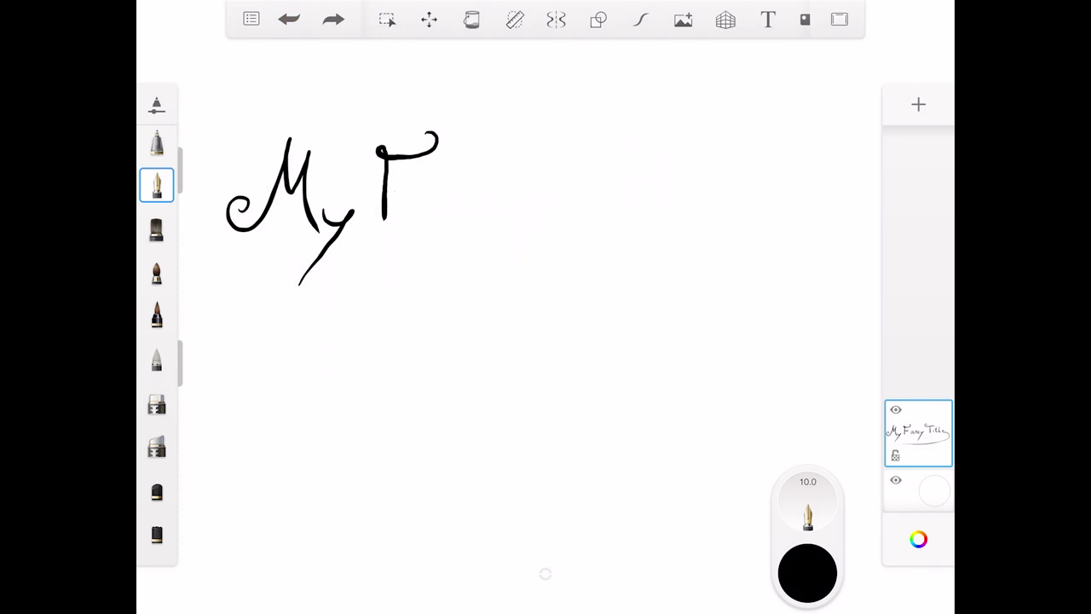
left_click(289, 19)
left_click(289, 18)
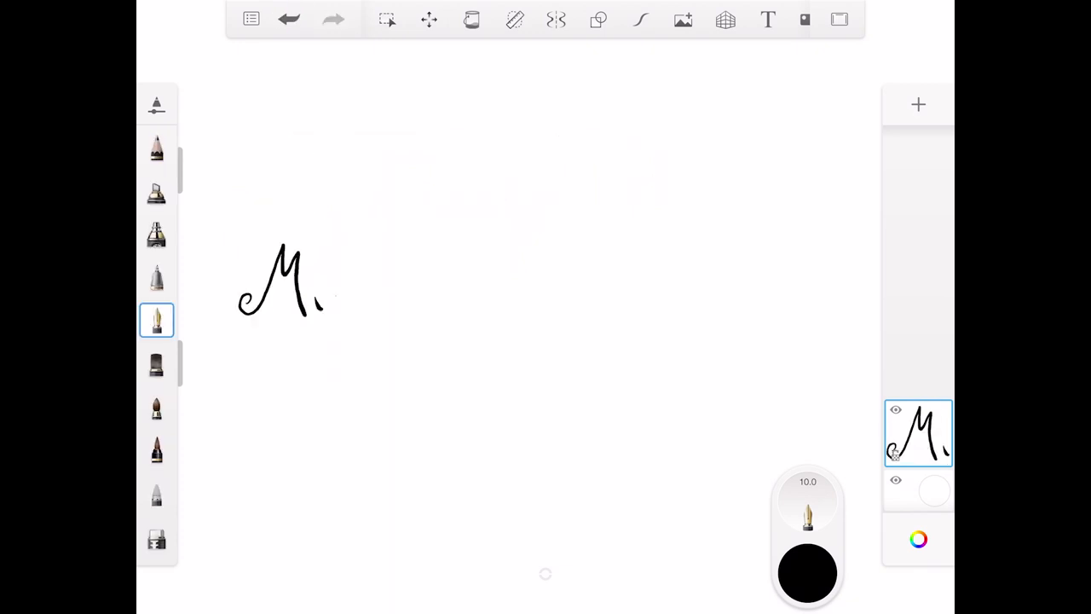
Handwrite "My Fancy Title" in black across the middle of the canvas, with curls on both y's, the T and the final e.
left_click_drag(341, 294, 281, 365)
mouse_move(392, 240)
left_mouse_down()
mouse_move(384, 244)
mouse_move(407, 252)
mouse_move(435, 239)
mouse_move(384, 315)
left_mouse_up()
key("ctrl+z")
key("ctrl+z")
mouse_move(447, 282)
left_mouse_down()
mouse_move(456, 308)
mouse_move(488, 304)
left_mouse_up()
left_click_drag(515, 281, 516, 302)
mouse_move(558, 278)
left_mouse_down()
mouse_move(502, 356)
mouse_move(492, 353)
left_mouse_up()
left_click_drag(582, 238, 644, 246)
left_click_drag(607, 250, 604, 293)
mouse_move(662, 258)
left_mouse_down()
mouse_move(671, 284)
mouse_move(738, 300)
left_mouse_up()
Erase and redraw the F and the adjoining a, add a base line to the T, and rework the final e without its curl.
left_click(156, 538)
left_click_drag(438, 234, 384, 311)
left_click(156, 320)
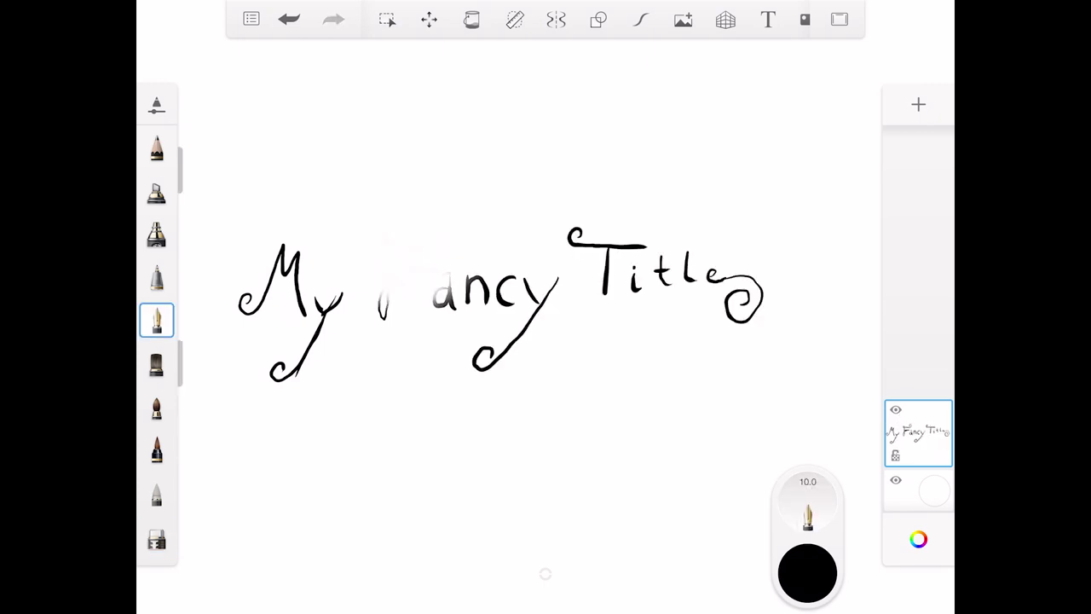
left_click_drag(418, 255, 382, 316)
left_click_drag(437, 278, 452, 305)
left_click_drag(587, 310, 664, 307)
mouse_move(750, 303)
left_mouse_down()
mouse_move(631, 277)
mouse_move(607, 291)
left_mouse_up()
mouse_move(687, 256)
left_mouse_down()
mouse_move(694, 295)
mouse_move(735, 292)
left_mouse_up()
Draw pairs of ornamental curves at the four corners around the title.
left_click_drag(686, 213, 766, 274)
left_click_drag(661, 381, 698, 416)
left_click_drag(737, 341, 772, 373)
left_click_drag(234, 219, 346, 179)
mouse_move(215, 437)
left_mouse_down()
mouse_move(246, 450)
mouse_move(296, 422)
mouse_move(307, 445)
left_mouse_up()
Draw an arrow pointing at the title layer and lower that layer's opacity to 2.
left_click_drag(778, 427, 864, 426)
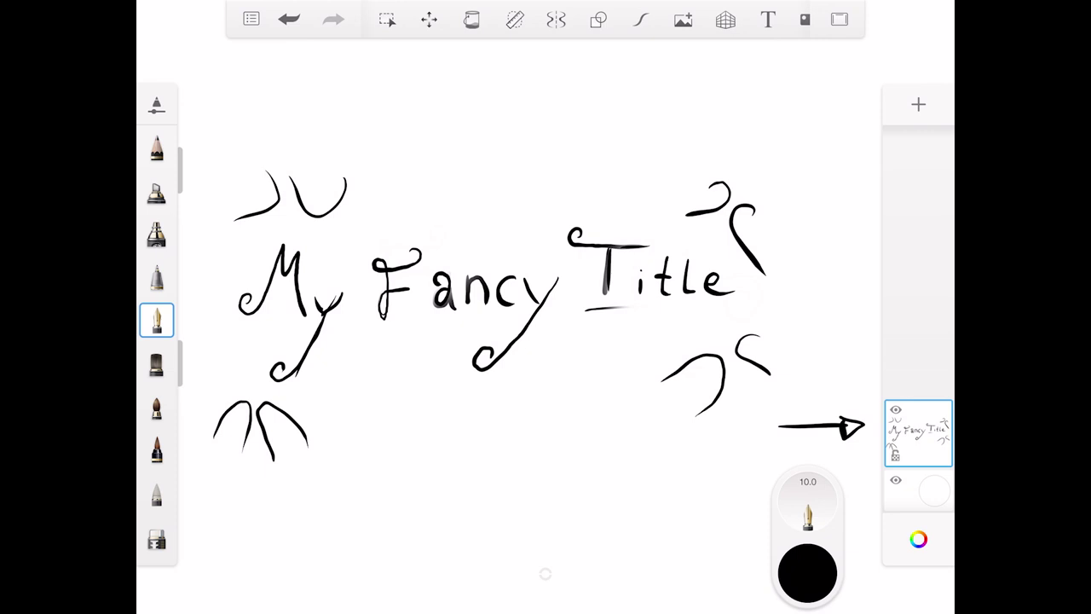
left_click(918, 433)
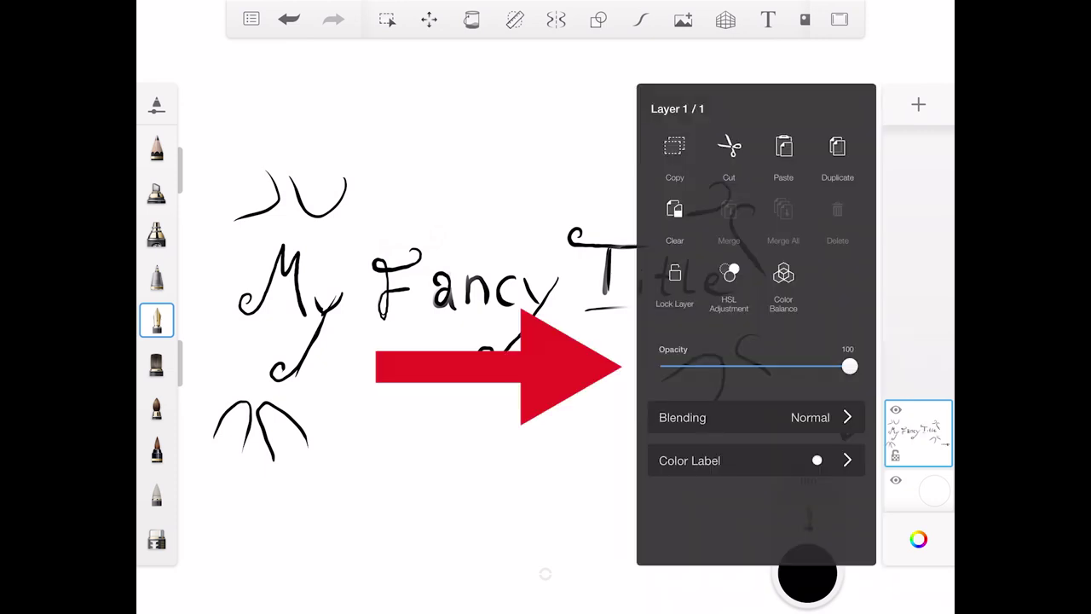
left_click_drag(850, 367, 667, 366)
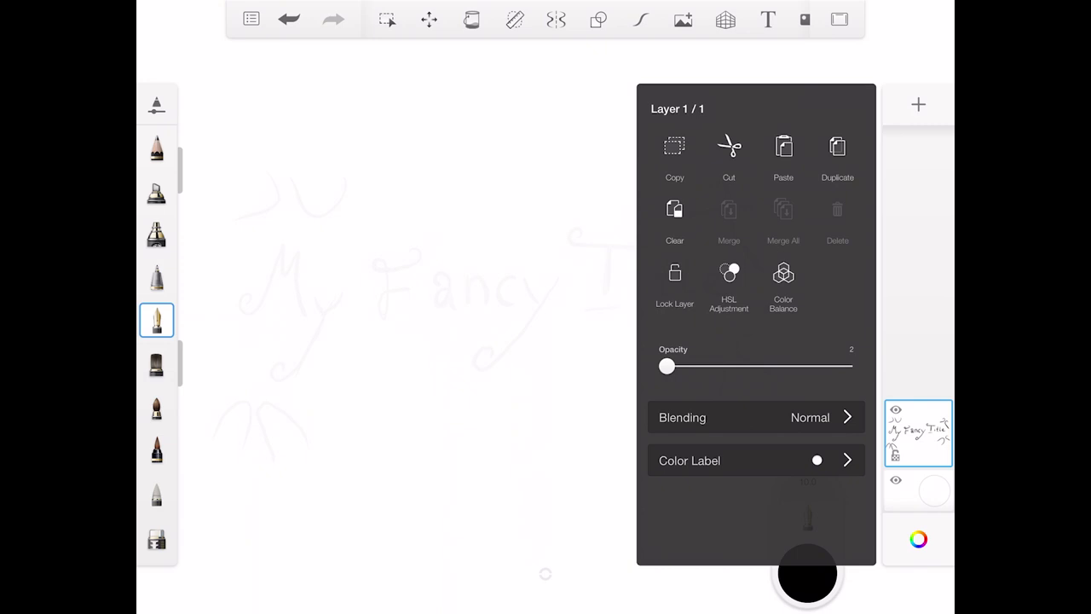
key("Escape")
Add a new layer above the faded title and trace the words "My Fancy Title" on it in black.
mouse_move(778, 104)
left_mouse_down()
mouse_move(864, 99)
mouse_move(846, 114)
left_mouse_up()
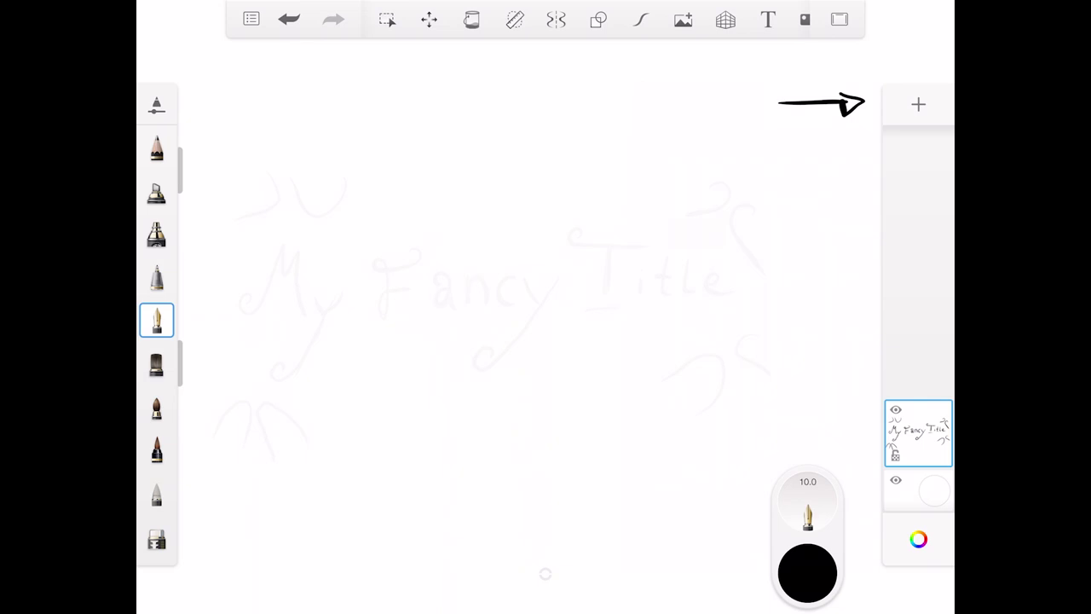
left_click(918, 104)
mouse_move(252, 300)
left_mouse_down()
mouse_move(298, 287)
mouse_move(303, 311)
mouse_move(339, 299)
mouse_move(280, 371)
left_mouse_up()
left_click_drag(382, 273, 419, 251)
mouse_move(394, 258)
left_mouse_down()
mouse_move(377, 314)
mouse_move(413, 292)
left_mouse_up()
mouse_move(452, 280)
left_mouse_down()
mouse_move(450, 305)
mouse_move(486, 302)
left_mouse_up()
mouse_move(515, 280)
left_mouse_down()
mouse_move(502, 290)
mouse_move(515, 304)
left_mouse_up()
mouse_move(526, 281)
left_mouse_down()
mouse_move(482, 371)
mouse_move(489, 351)
left_mouse_up()
mouse_move(577, 232)
left_mouse_down()
mouse_move(634, 241)
mouse_move(607, 292)
left_mouse_up()
mouse_move(640, 281)
left_mouse_down()
mouse_move(639, 293)
mouse_move(669, 292)
left_mouse_up()
left_click_drag(655, 278, 672, 278)
mouse_move(688, 264)
left_mouse_down()
mouse_move(694, 293)
mouse_move(729, 291)
left_mouse_up()
Trace the ornamental curves at all four corners of the title on the new layer.
mouse_move(713, 196)
left_mouse_down()
mouse_move(727, 204)
mouse_move(714, 207)
left_mouse_up()
left_click_drag(752, 212, 766, 275)
left_click_drag(757, 338, 772, 368)
left_click_drag(668, 375, 701, 408)
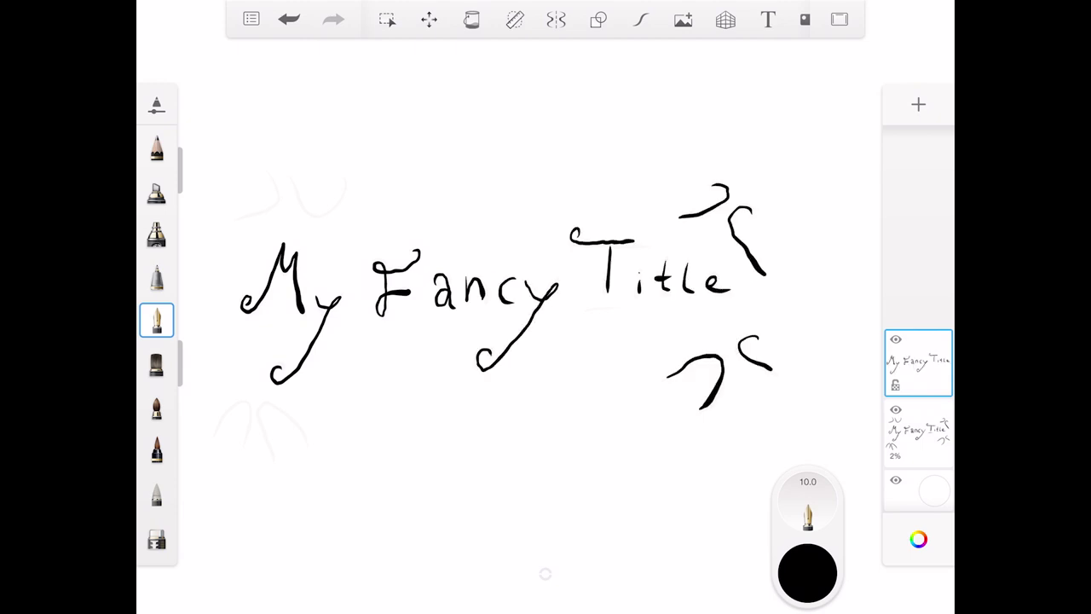
left_click_drag(295, 183, 347, 182)
left_click_drag(240, 220, 279, 201)
left_click_drag(215, 436, 249, 440)
mouse_move(273, 456)
left_mouse_down()
mouse_move(278, 406)
mouse_move(310, 438)
left_mouse_up()
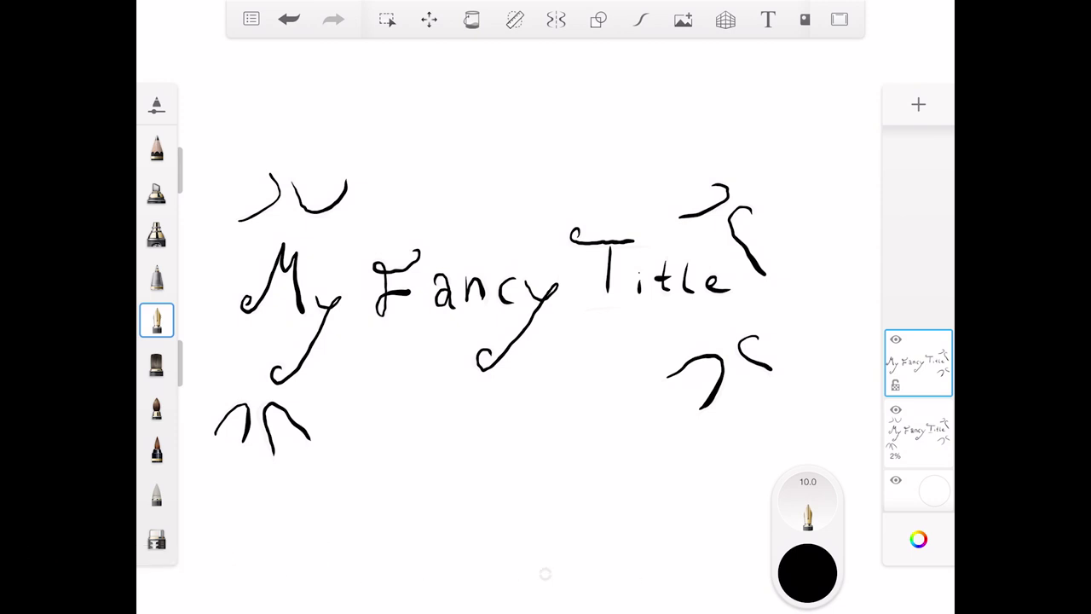
Delete the traced layer and set the original title layer's opacity to 100.
left_click(918, 363)
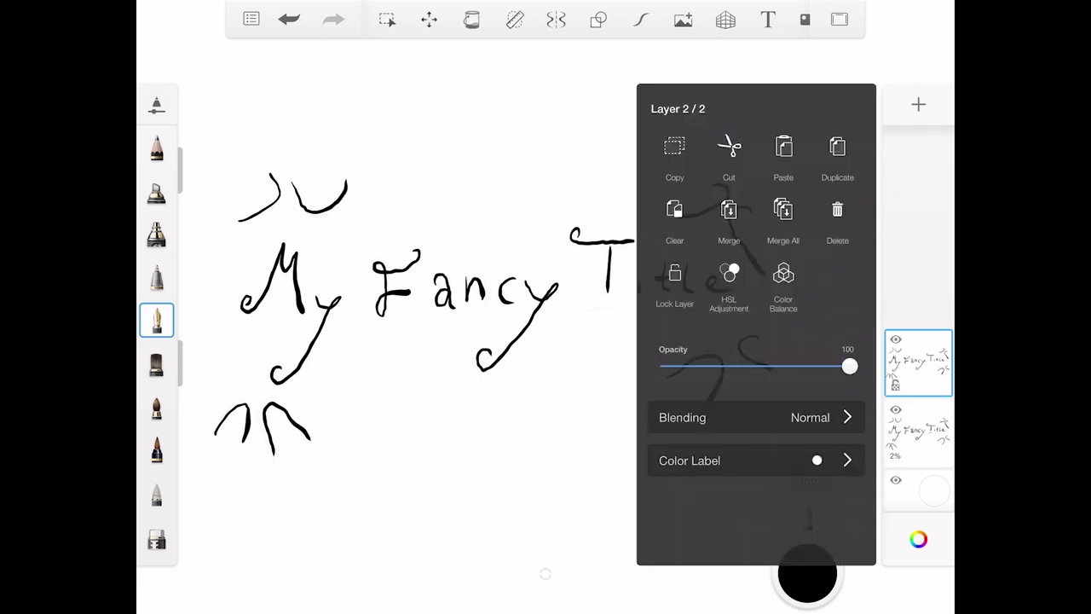
left_click(838, 210)
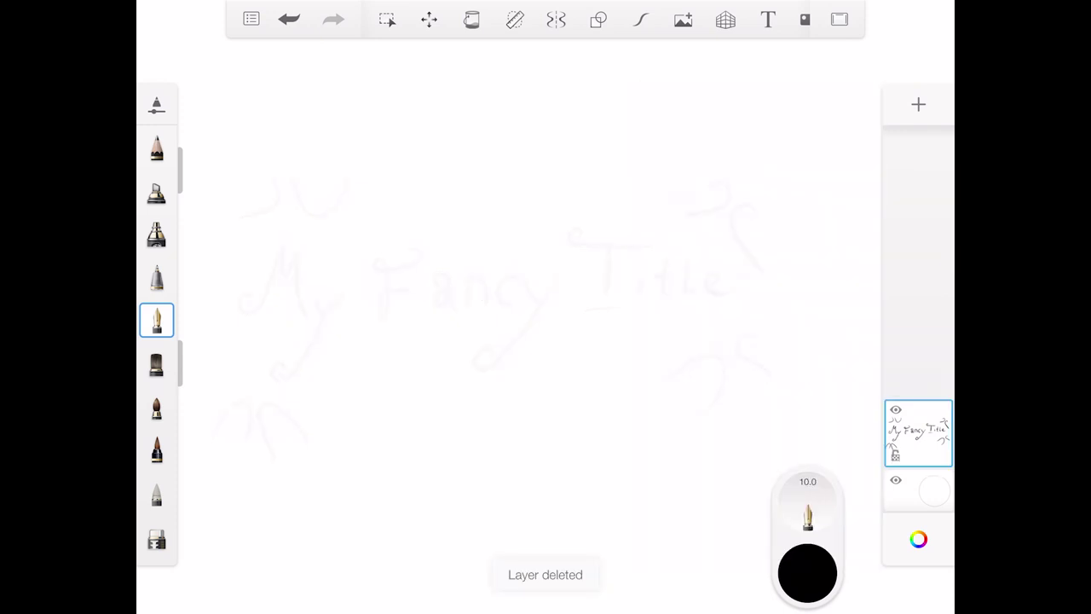
left_click(919, 432)
left_click_drag(667, 365, 853, 366)
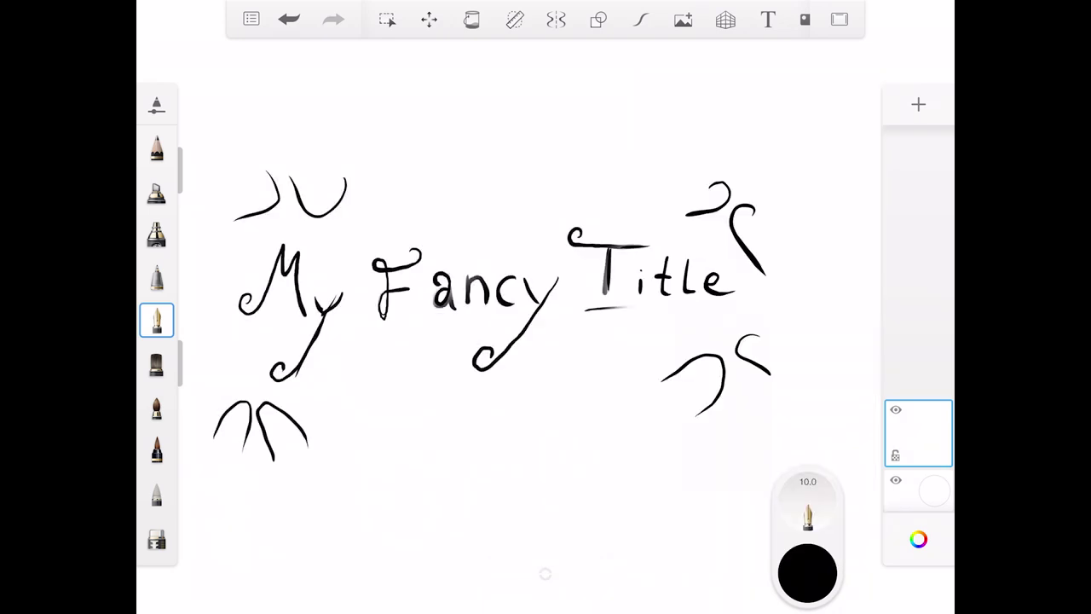
Clear the title layer and draw an upward arrow pointing at the text tool.
left_click(919, 432)
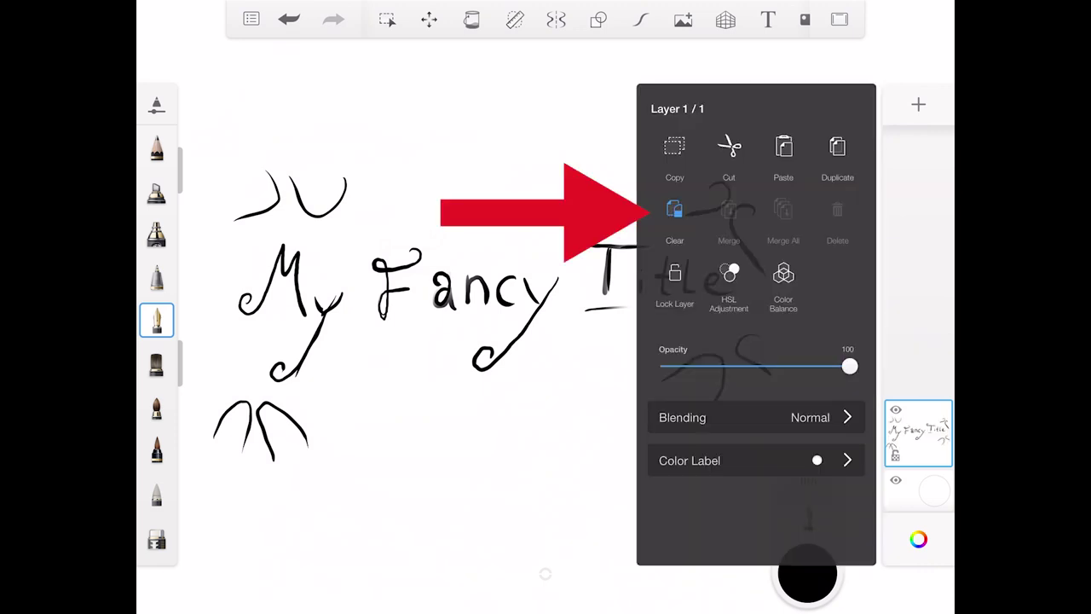
left_click(675, 209)
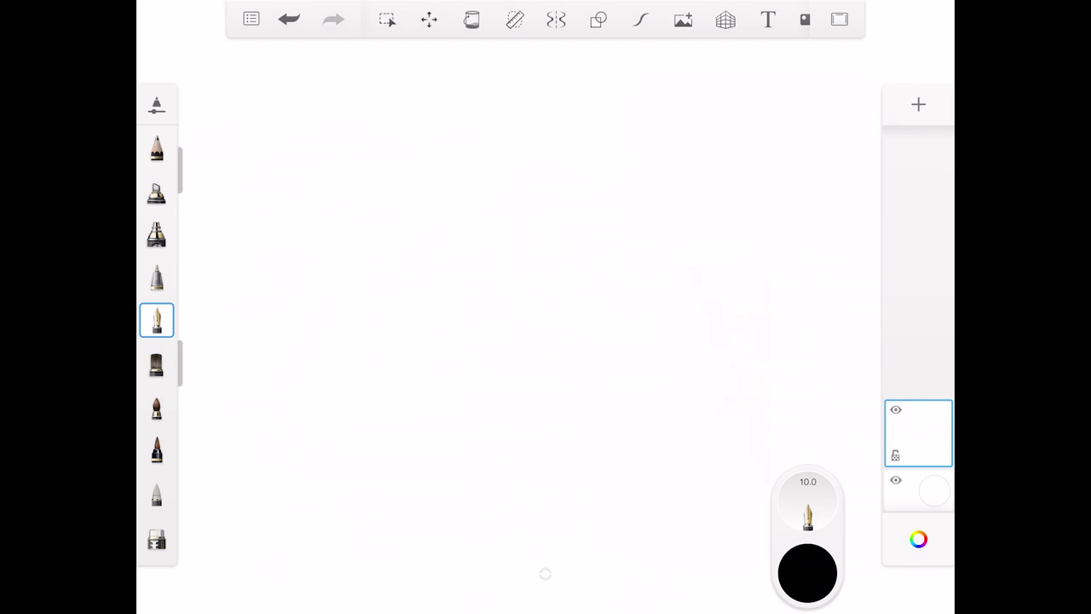
left_click_drag(767, 146, 767, 85)
Insert the text "HOLIDAYS" on the canvas.
left_click(769, 19)
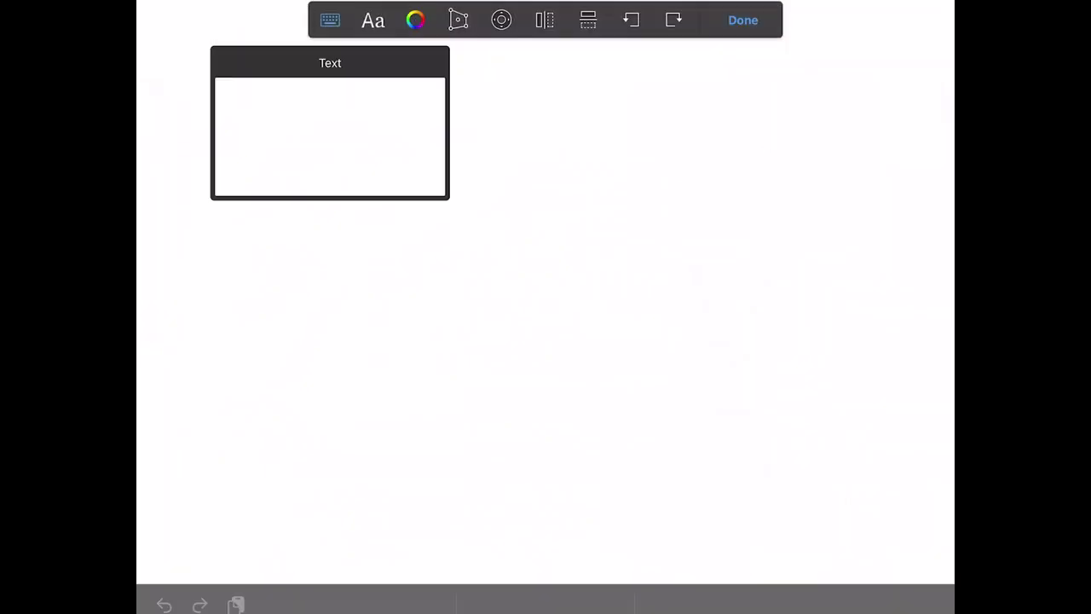
type("H")
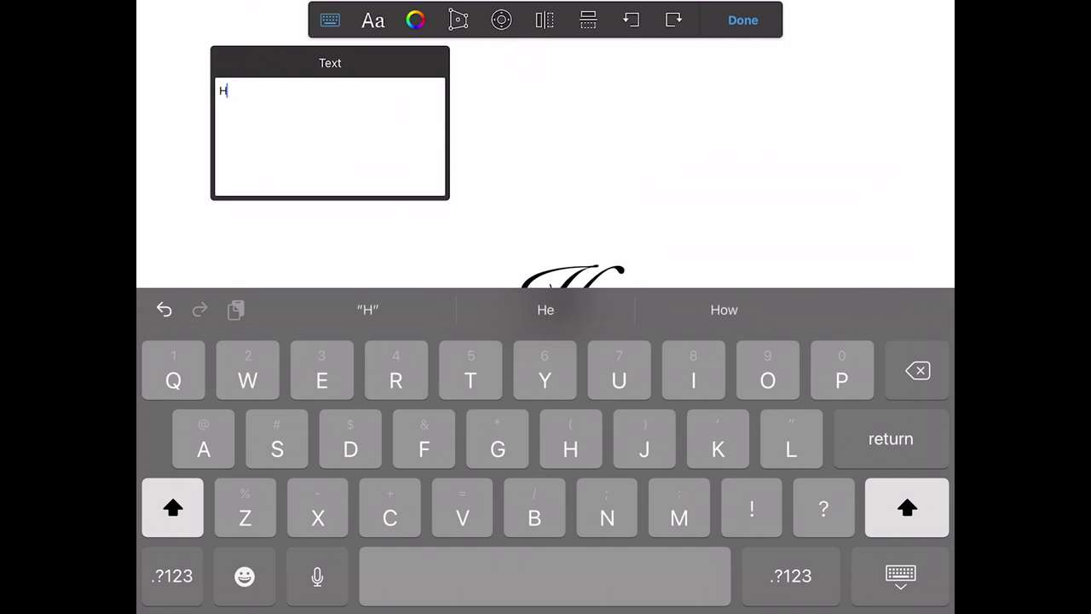
type("OLIDAYS")
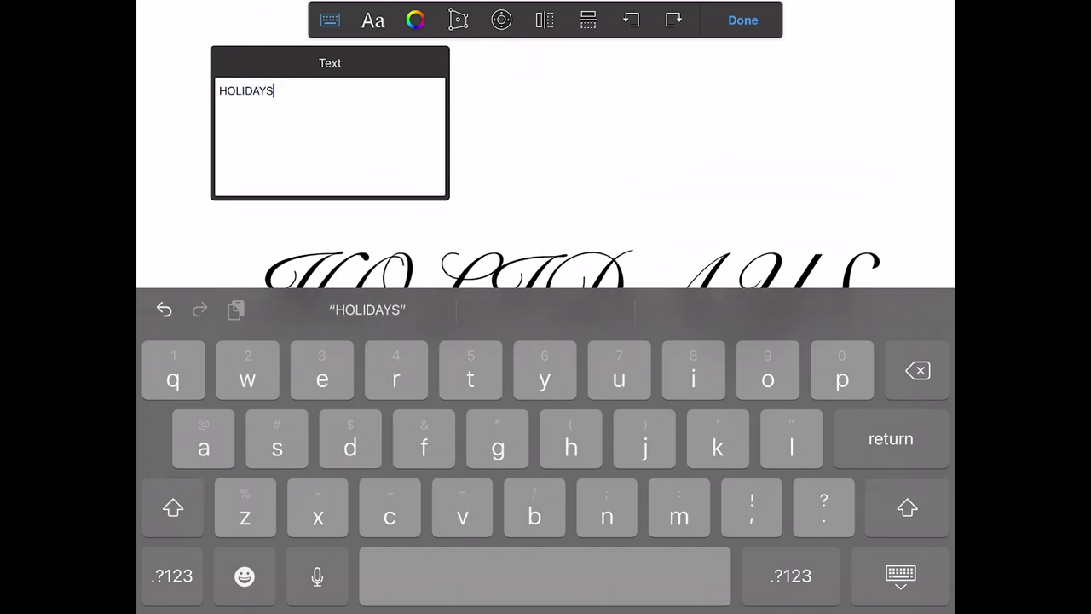
left_click(900, 577)
Set the HOLIDAYS text's font to Papyrus and finish placing it as its own layer.
left_click(372, 20)
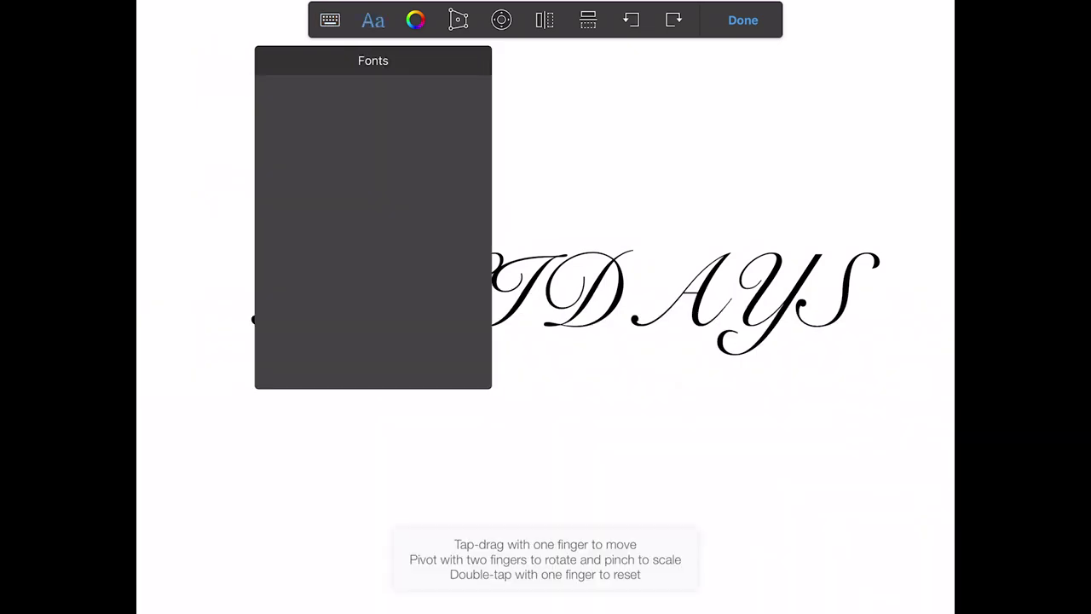
scroll(372, 231, "down", 3)
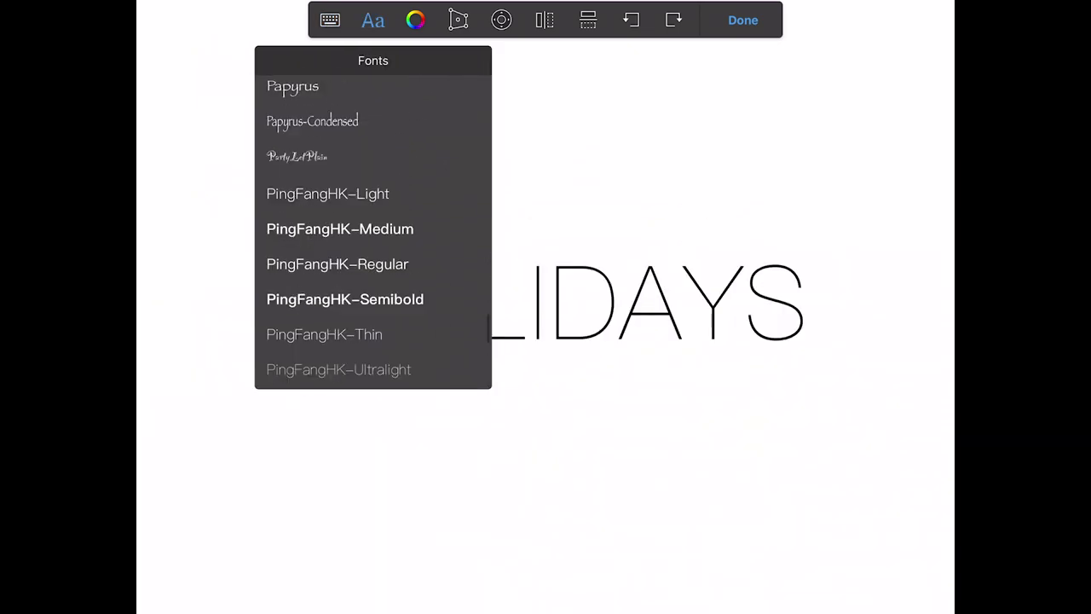
scroll(373, 231, "up", 2)
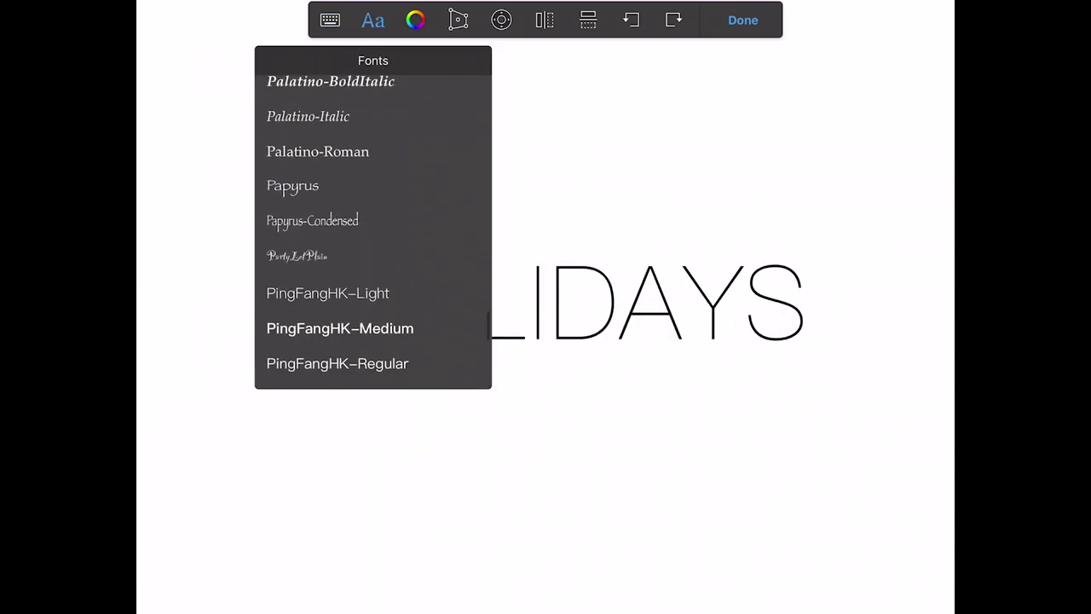
left_click(373, 187)
left_click(743, 19)
Set the brush colour to red, scribble across the HOLIDAYS lettering and undo the scribble.
left_click(918, 539)
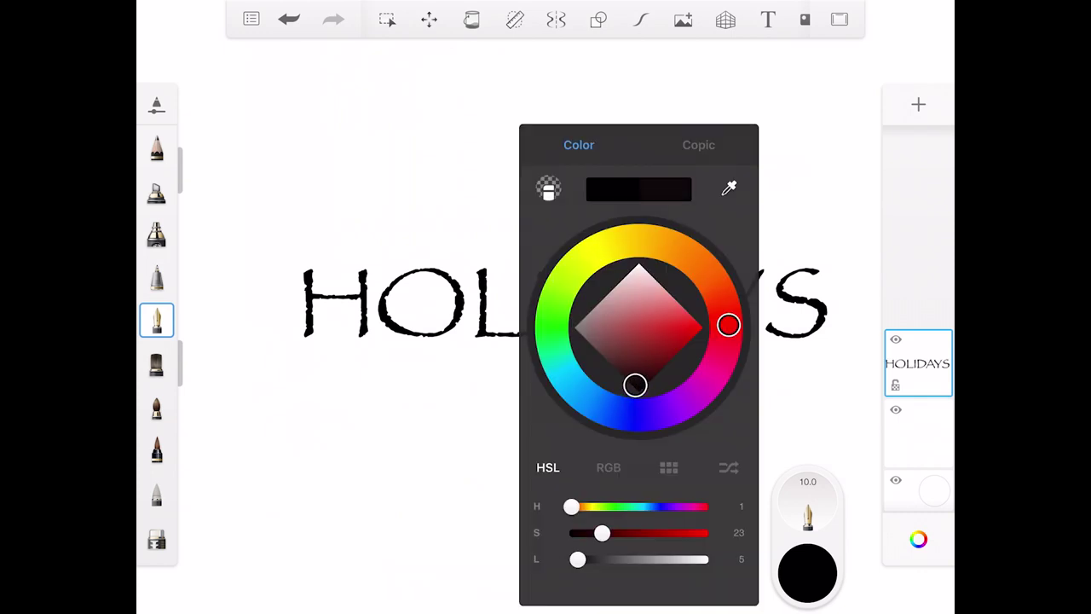
left_click(702, 327)
left_click(384, 443)
mouse_move(517, 496)
left_mouse_down()
mouse_move(504, 458)
mouse_move(551, 324)
mouse_move(558, 219)
mouse_move(400, 214)
mouse_move(305, 233)
left_mouse_up()
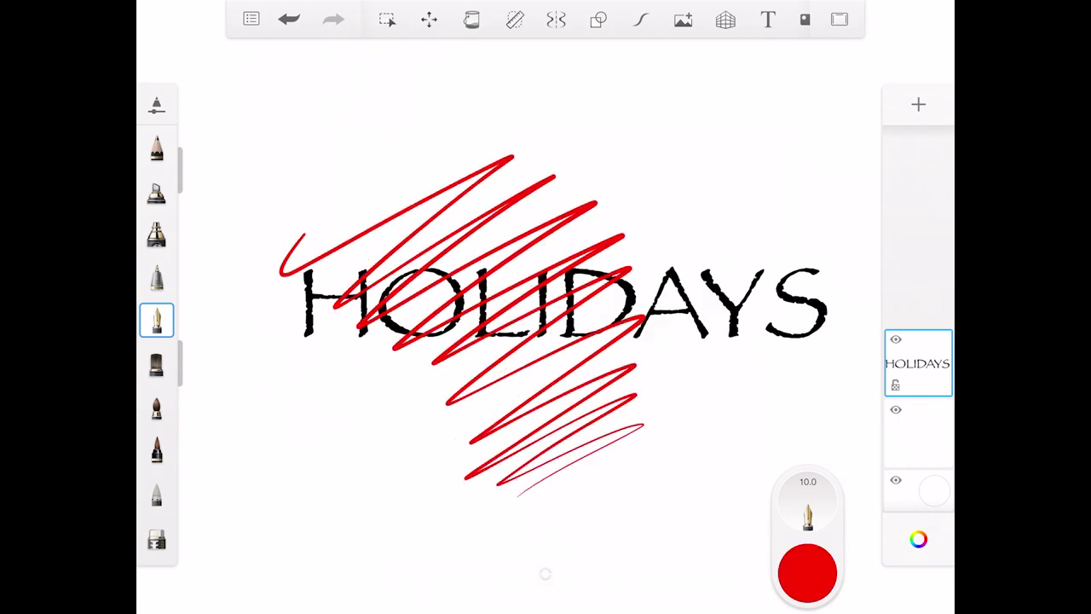
key("ctrl+z")
Draw a red arrow toward the HOLIDAYS layer's transparency lock, undo it, and lock the layer's transparency.
left_click_drag(786, 390, 866, 386)
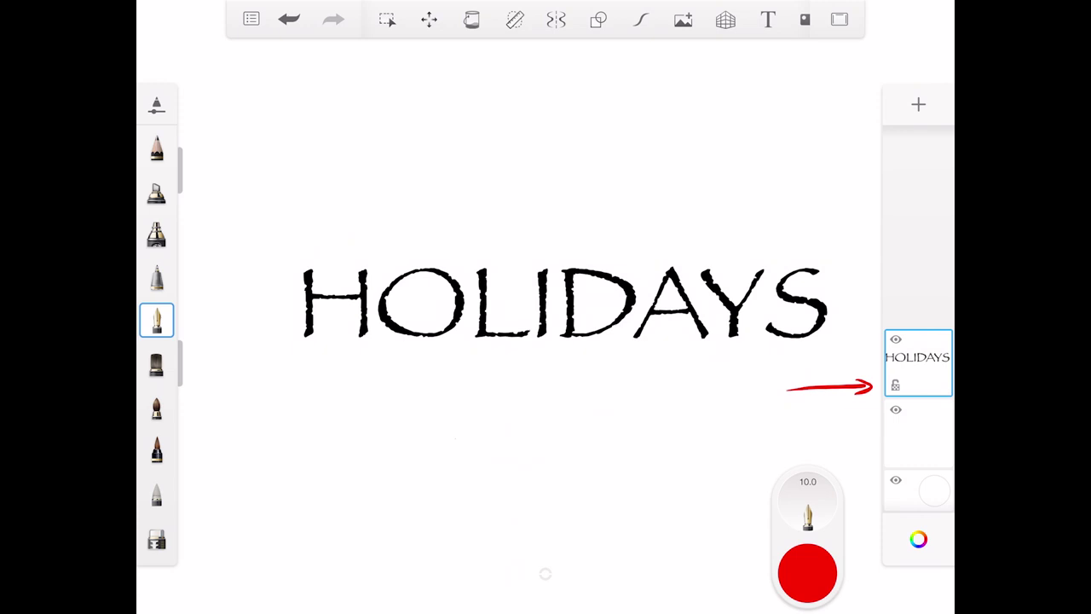
key("ctrl+z")
key("ctrl+z")
left_click(896, 385)
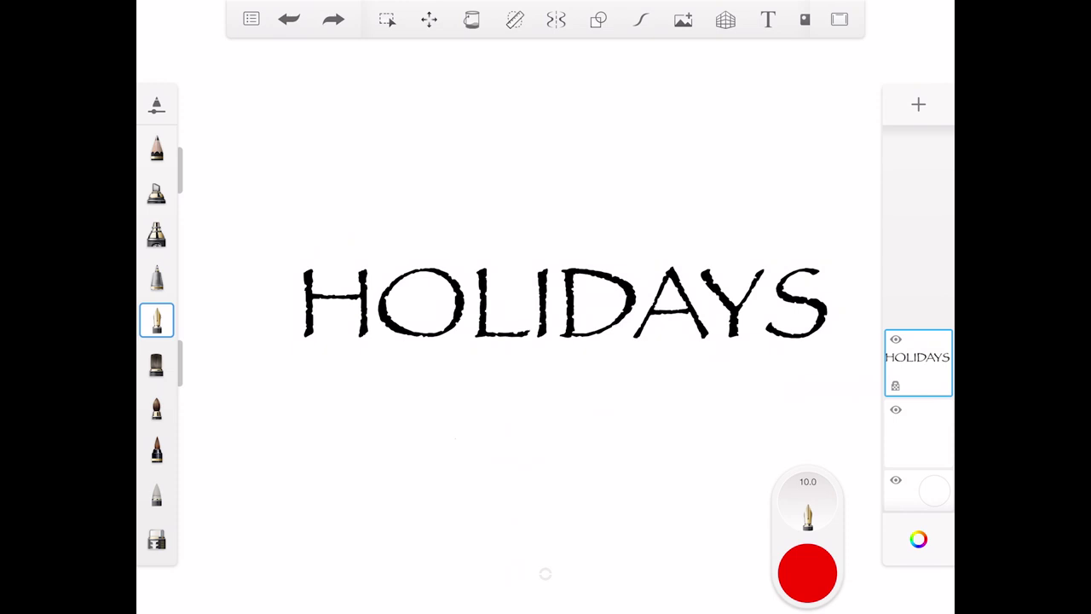
Paint red diagonal strokes over the letters of HOLIDAYS with the fountain pen.
left_click_drag(576, 336, 634, 299)
left_click_drag(568, 319, 675, 271)
left_click_drag(503, 336, 573, 282)
left_click_drag(481, 324, 545, 272)
left_click_drag(395, 332, 460, 290)
left_click_drag(382, 321, 437, 270)
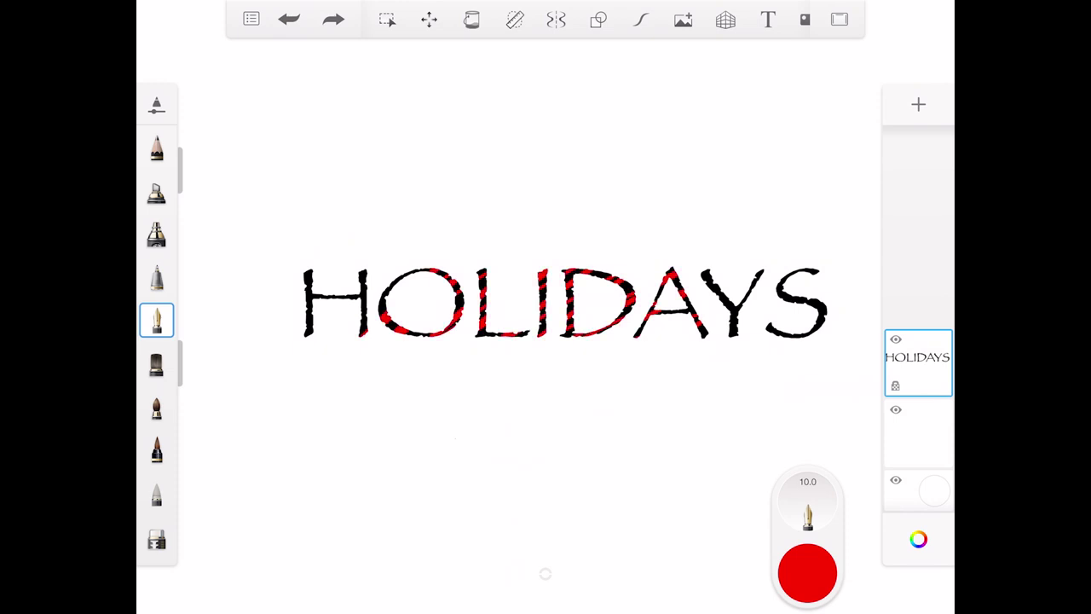
left_click_drag(361, 304, 393, 288)
mouse_move(307, 321)
left_mouse_down()
mouse_move(341, 295)
mouse_move(385, 302)
left_mouse_up()
left_click_drag(433, 329, 464, 303)
left_click_drag(481, 316, 542, 281)
left_click_drag(568, 332, 678, 278)
left_click_drag(665, 313, 760, 272)
left_click_drag(729, 313, 783, 286)
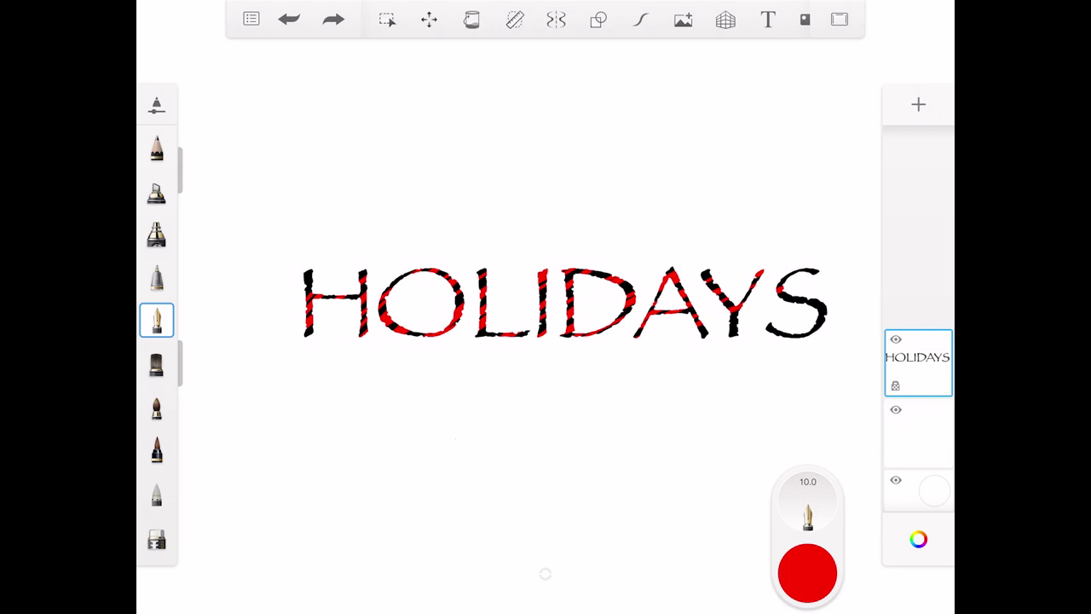
Undo the red strokes and turn the HOLIDAYS lettering nearly white with HSL Adjustment.
left_click(289, 19)
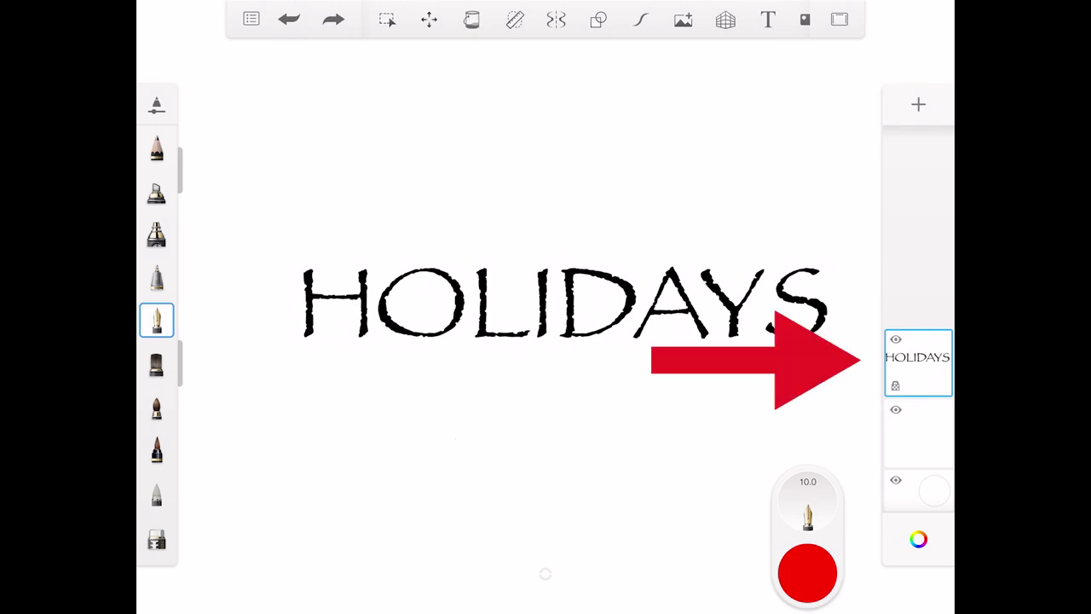
left_click(919, 363)
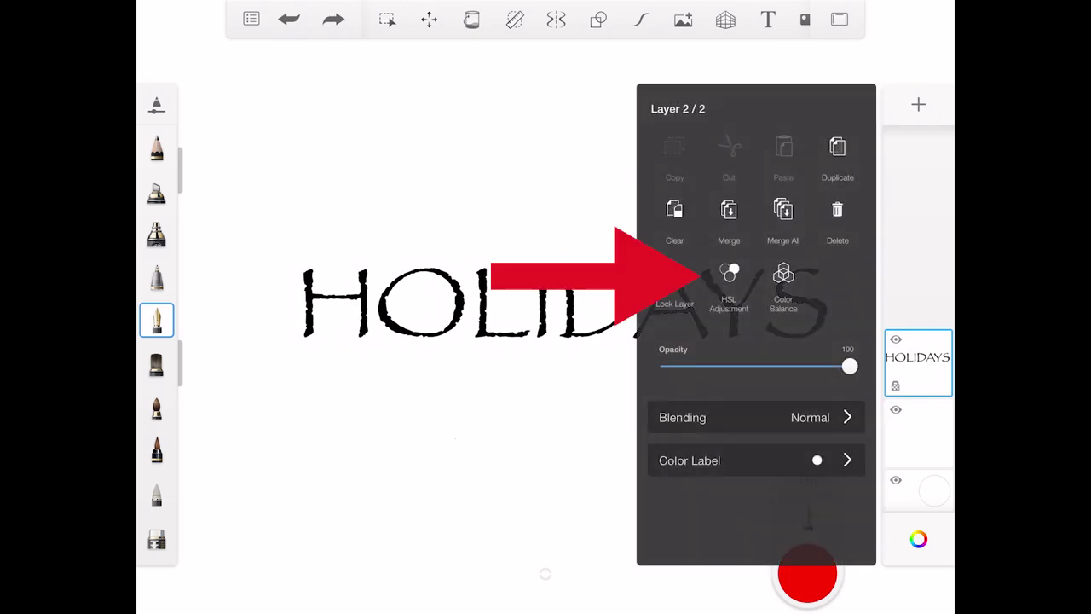
left_click(729, 272)
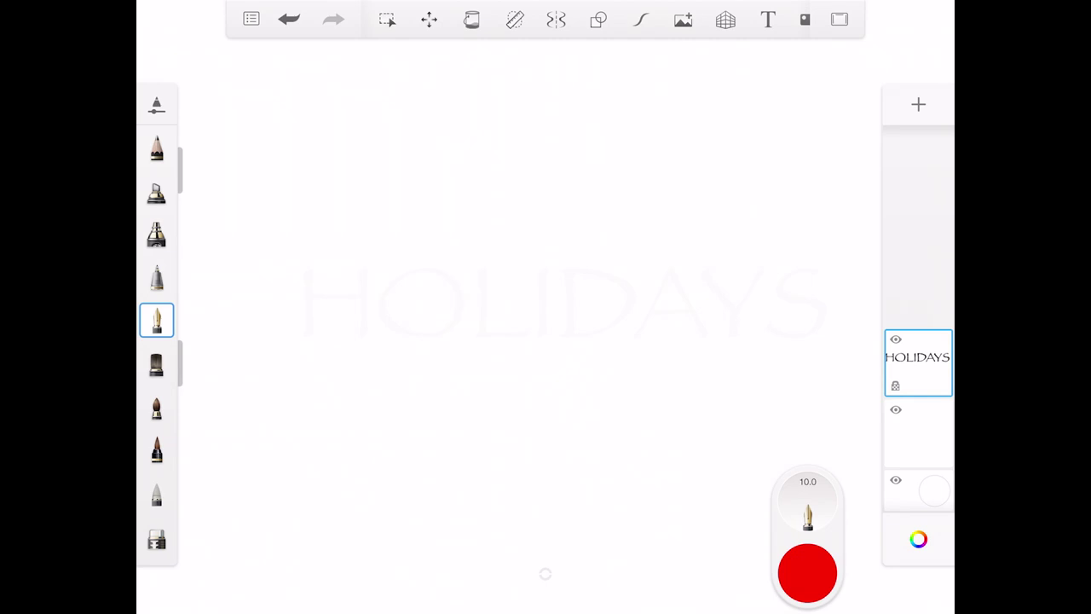
Set the fountain pen's colour to black.
left_click_drag(832, 412, 871, 412)
left_click_drag(838, 451, 871, 470)
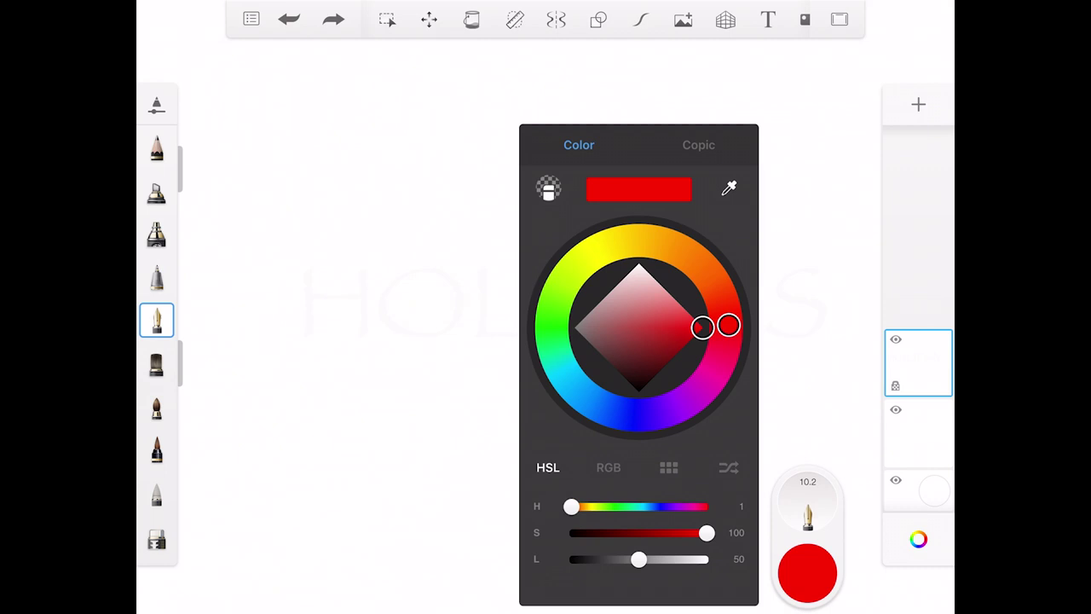
left_click_drag(702, 328, 638, 392)
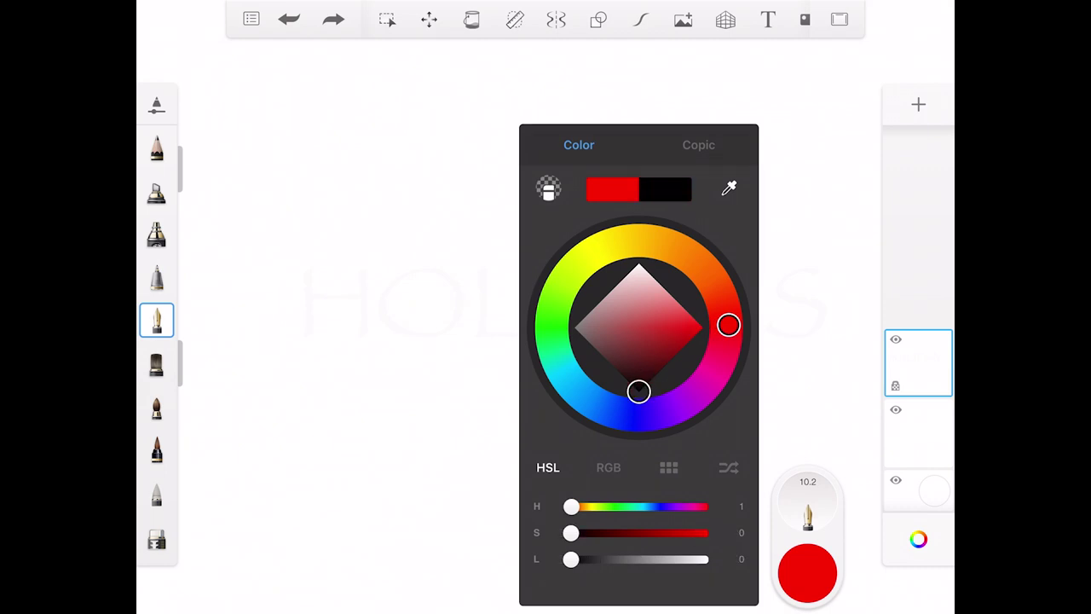
left_click(546, 573)
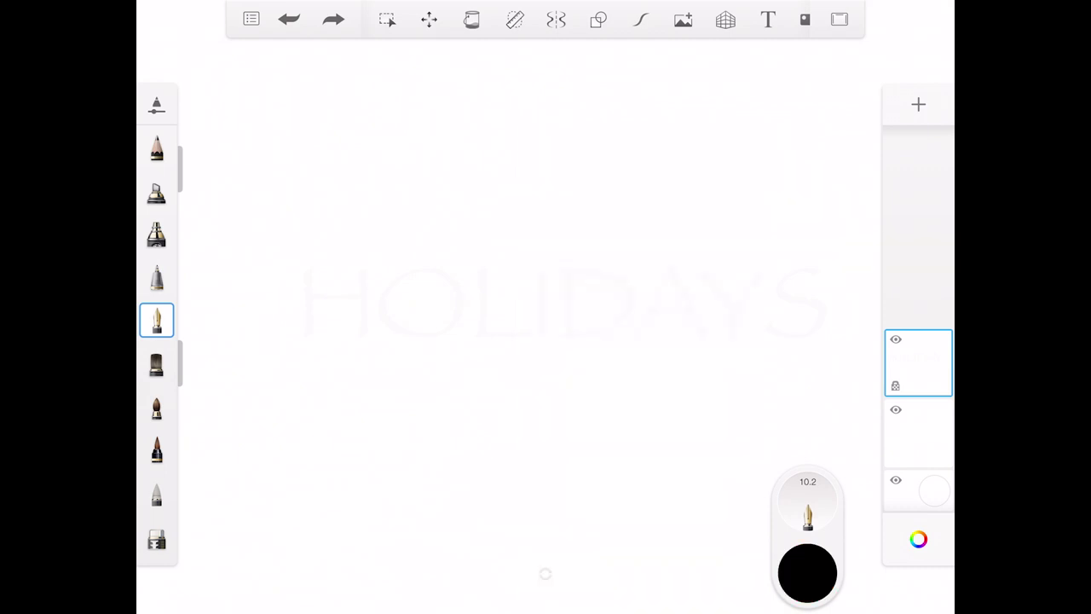
Trace the faint HOLIDAYS lettering in black with the fountain pen, letter by letter from H to S.
mouse_move(737, 312)
left_mouse_down()
mouse_move(566, 332)
mouse_move(390, 329)
mouse_move(365, 303)
mouse_move(404, 331)
mouse_move(669, 273)
mouse_move(814, 307)
mouse_move(793, 333)
mouse_move(309, 332)
mouse_move(305, 272)
mouse_move(367, 286)
mouse_move(309, 281)
mouse_move(309, 335)
mouse_move(363, 295)
mouse_move(364, 338)
left_mouse_up()
key("ctrl+z")
mouse_move(416, 271)
left_mouse_down()
mouse_move(383, 295)
mouse_move(409, 334)
mouse_move(464, 307)
mouse_move(417, 270)
mouse_move(511, 334)
left_mouse_up()
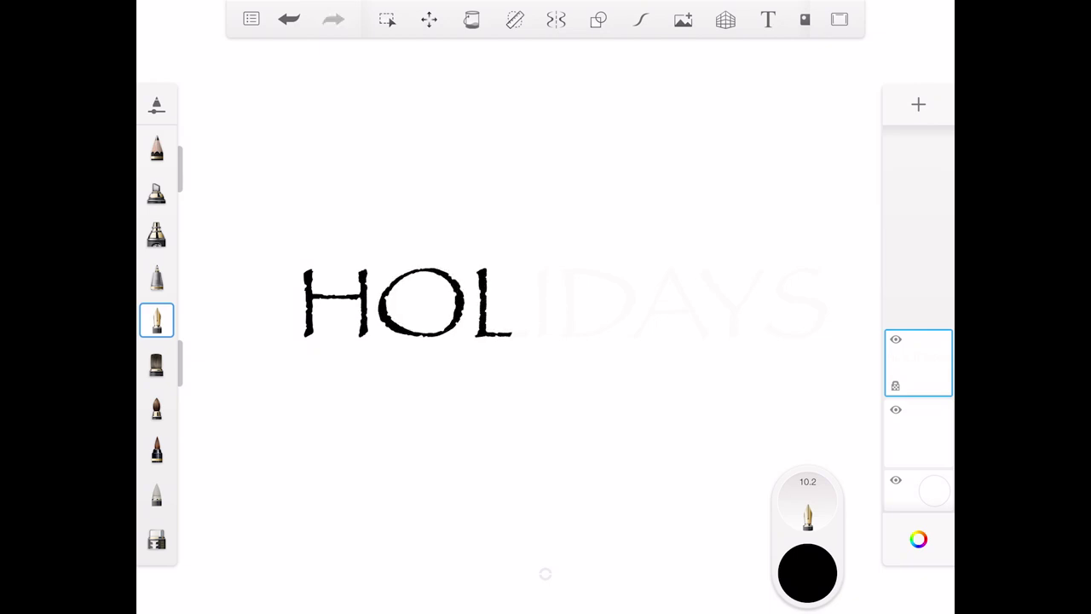
left_click_drag(542, 270, 542, 336)
mouse_move(577, 271)
left_mouse_down()
mouse_move(630, 290)
mouse_move(621, 319)
mouse_move(567, 334)
mouse_move(569, 271)
left_mouse_up()
mouse_move(635, 338)
left_mouse_down()
mouse_move(673, 271)
mouse_move(707, 338)
left_mouse_up()
left_click_drag(653, 312, 689, 312)
mouse_move(701, 270)
left_mouse_down()
mouse_move(731, 301)
mouse_move(738, 335)
mouse_move(765, 267)
left_mouse_up()
mouse_move(820, 271)
left_mouse_down()
mouse_move(778, 284)
mouse_move(820, 303)
mouse_move(767, 325)
left_mouse_up()
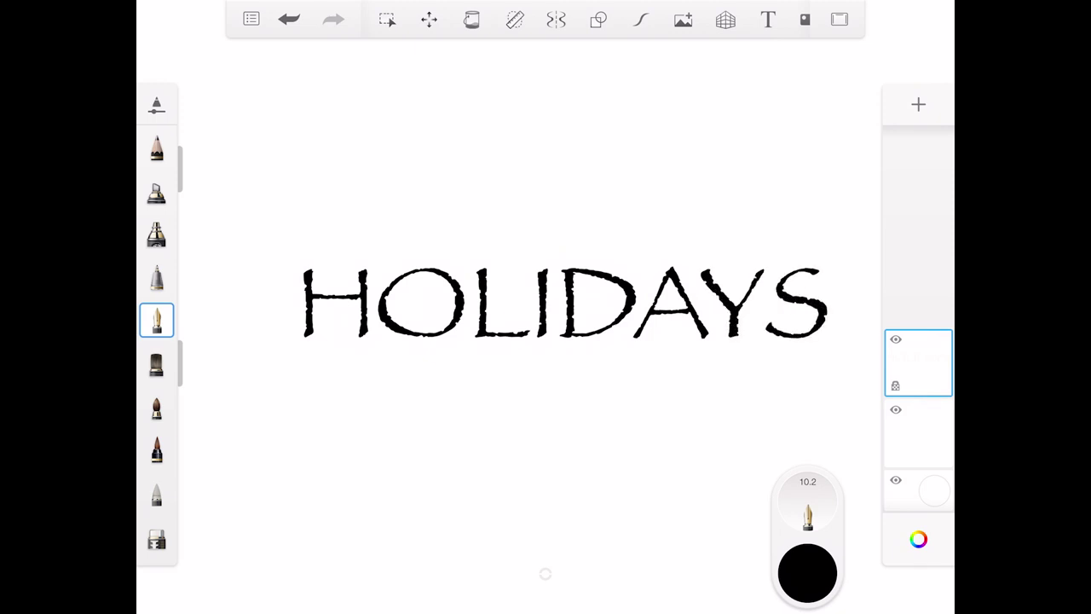
left_click(480, 134)
left_click(586, 131)
left_click_drag(489, 181, 573, 180)
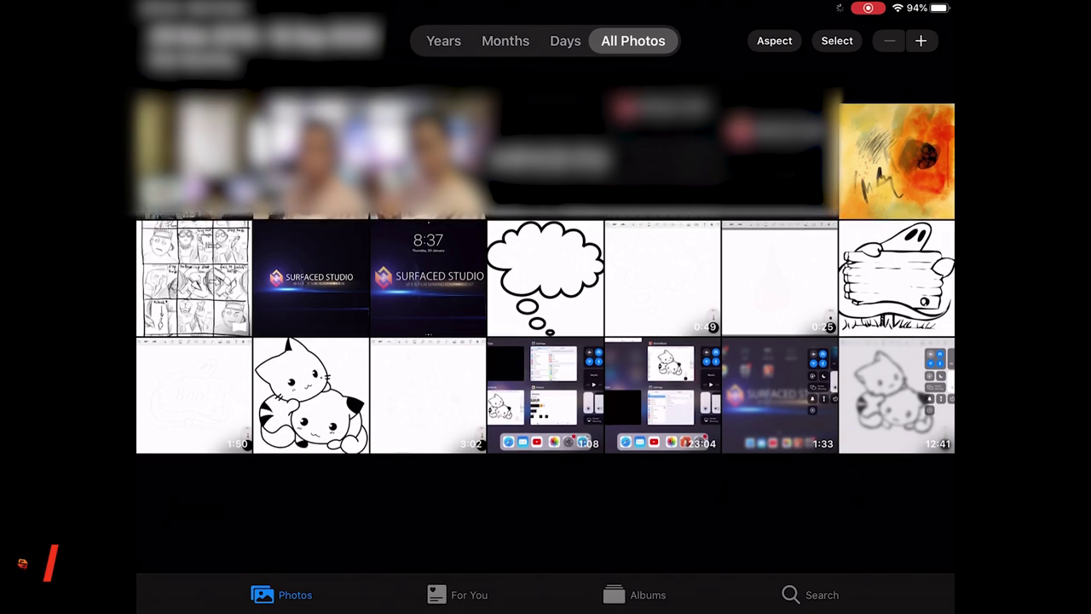
Upload the 12:41 screen recording from Photos to My Drive in Google Drive.
left_click(896, 389)
left_click_drag(579, 596, 477, 596)
left_click(723, 36)
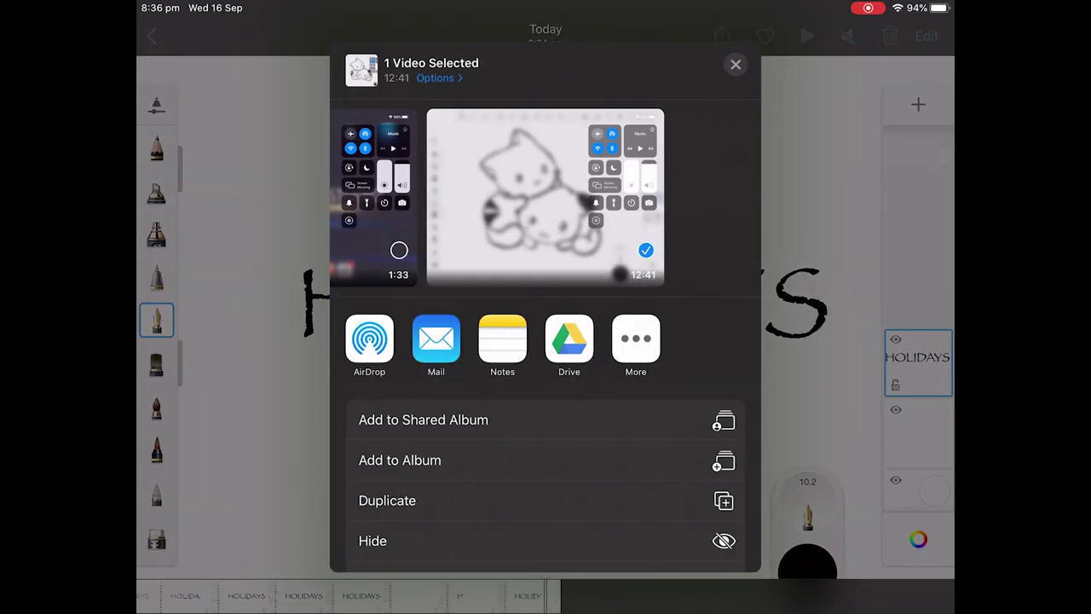
left_click(569, 339)
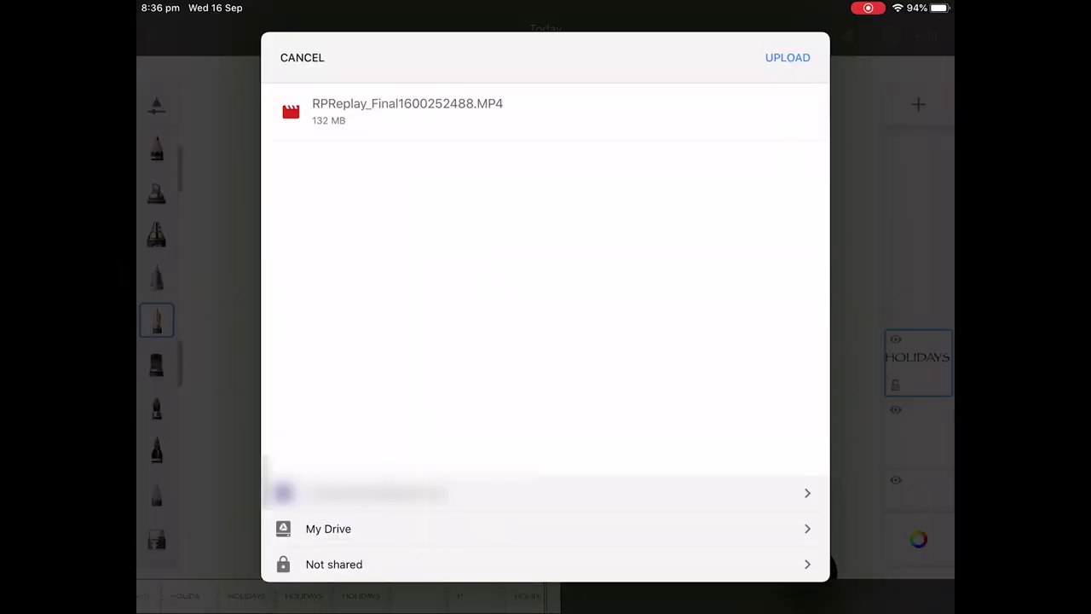
left_click(787, 57)
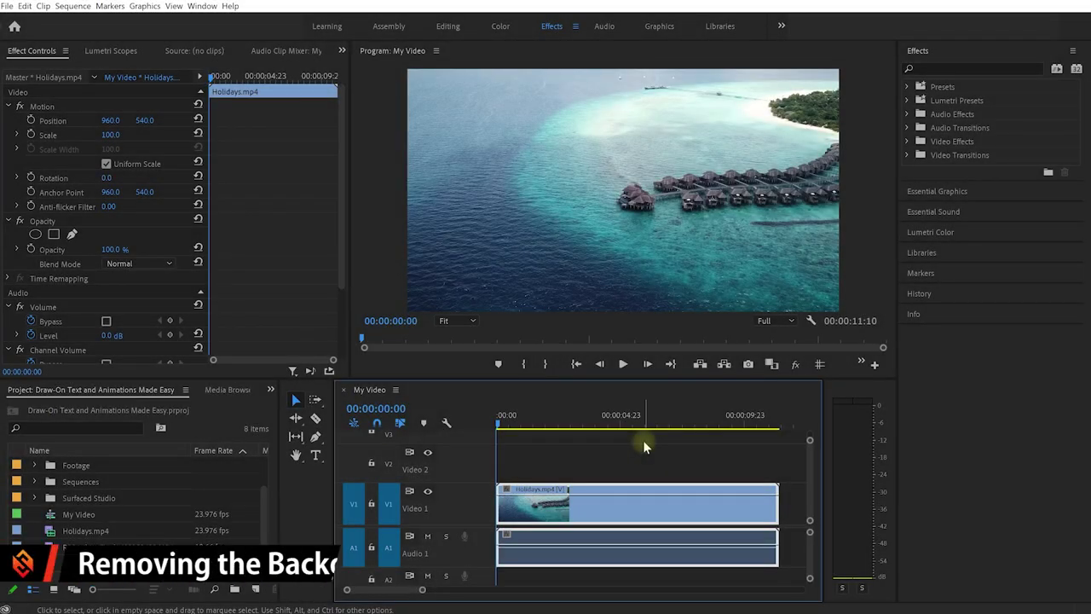
Switch to Premiere Pro and create a new sequence from the clip RPReplay_Final1600252488.MP4.
left_click(648, 446)
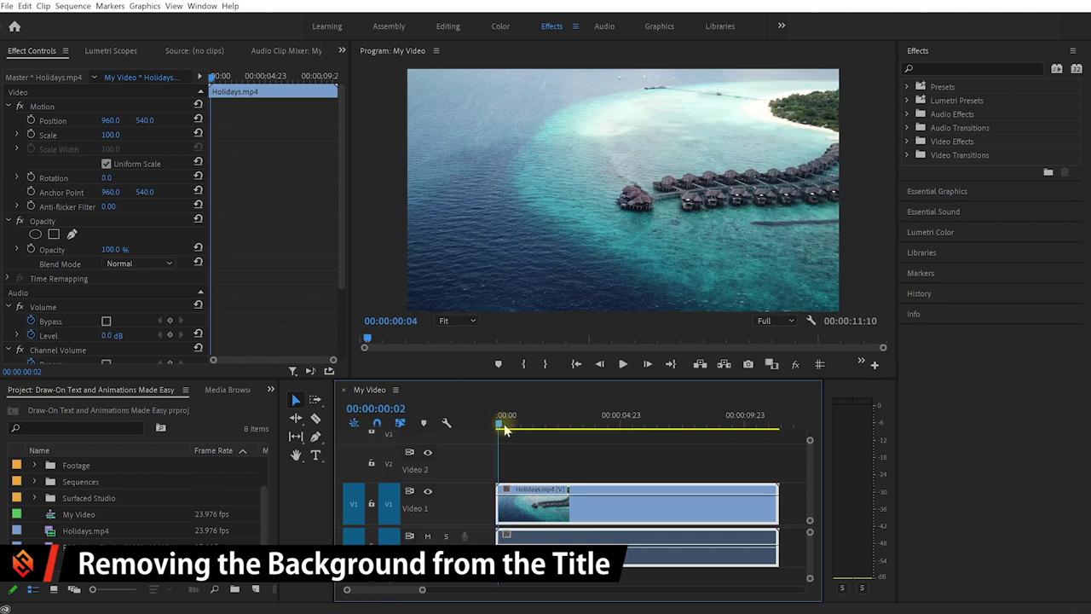
left_click_drag(503, 422, 602, 430)
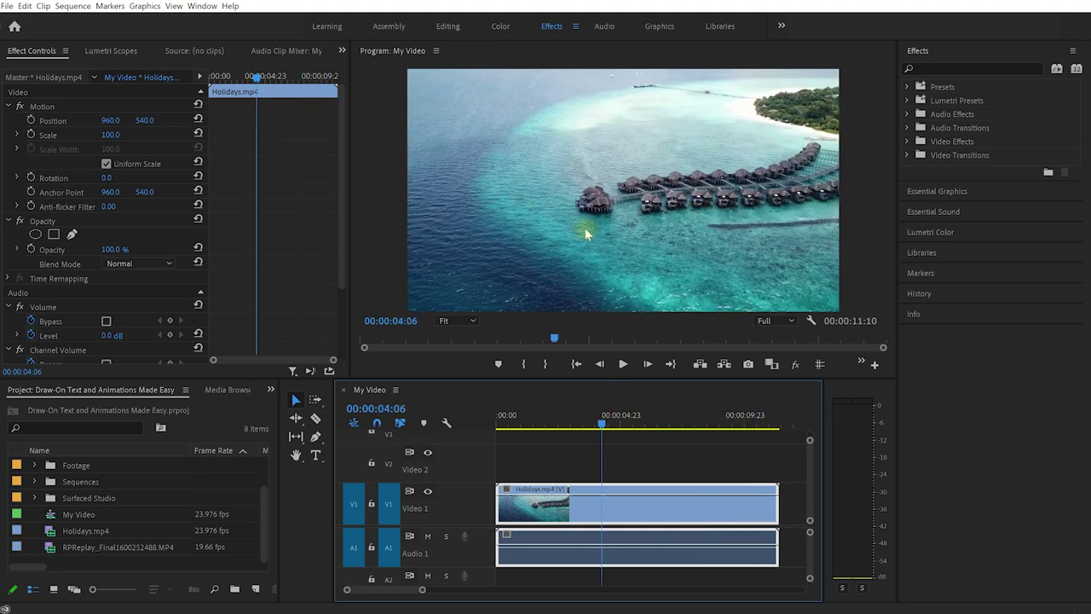
left_click(74, 550)
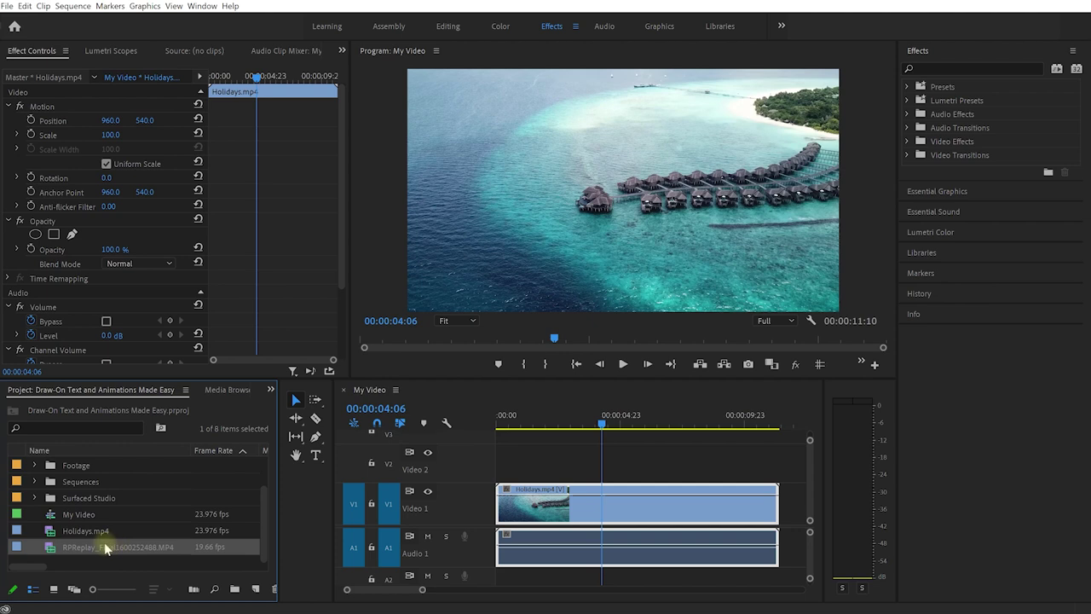
right_click(107, 550)
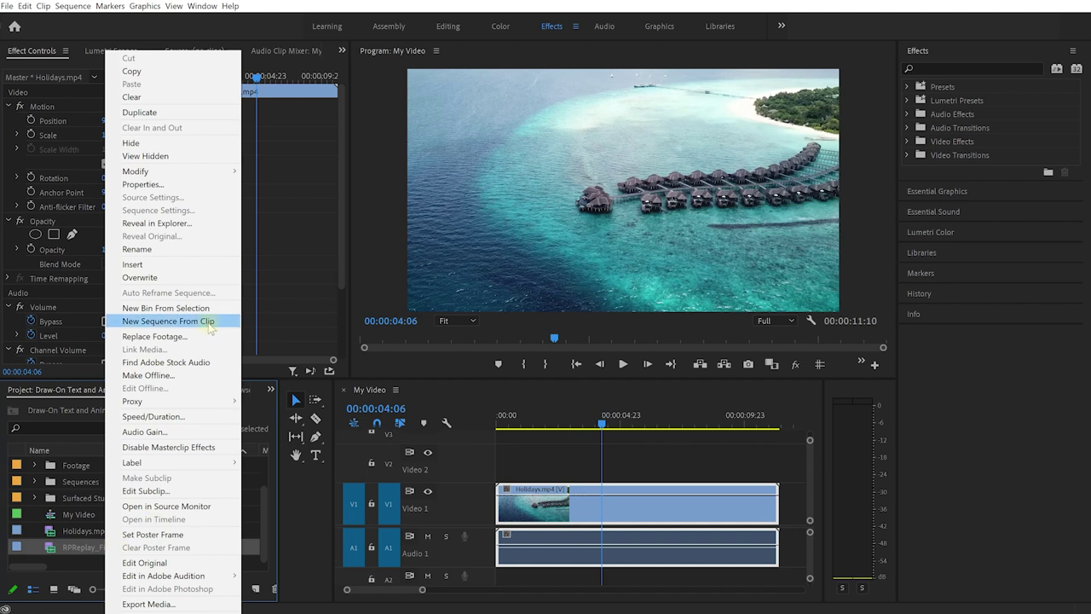
left_click(168, 321)
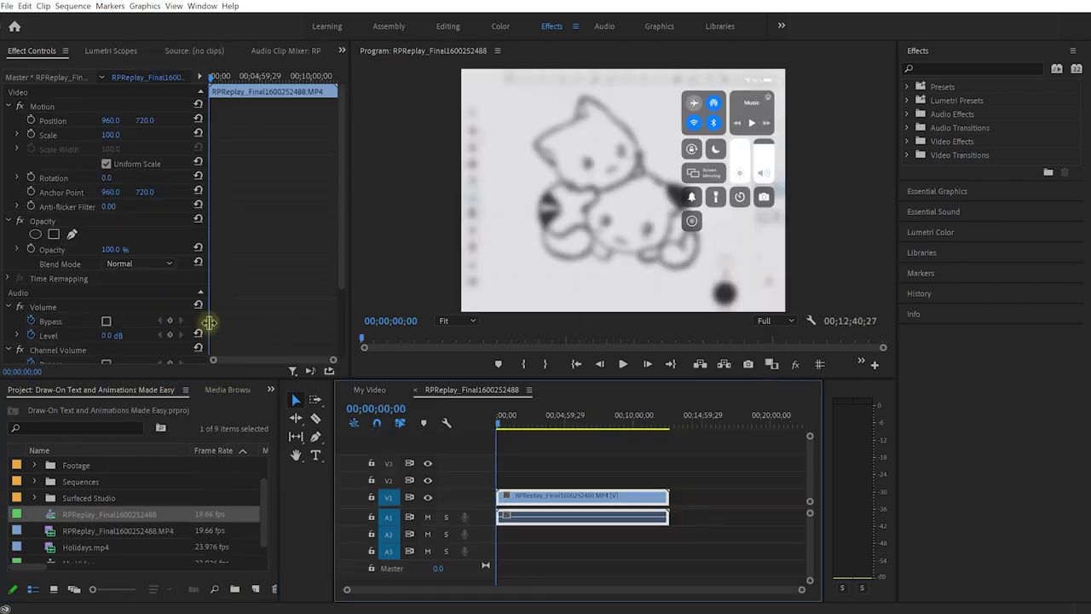
Cut the recording at 00;11;16;00 and 00;12;21;14 and remove the footage before and after the HOLIDAYS drawing.
mouse_move(502, 418)
left_mouse_down()
mouse_move(656, 439)
mouse_move(628, 432)
mouse_move(663, 430)
mouse_move(653, 431)
left_mouse_up()
key("c")
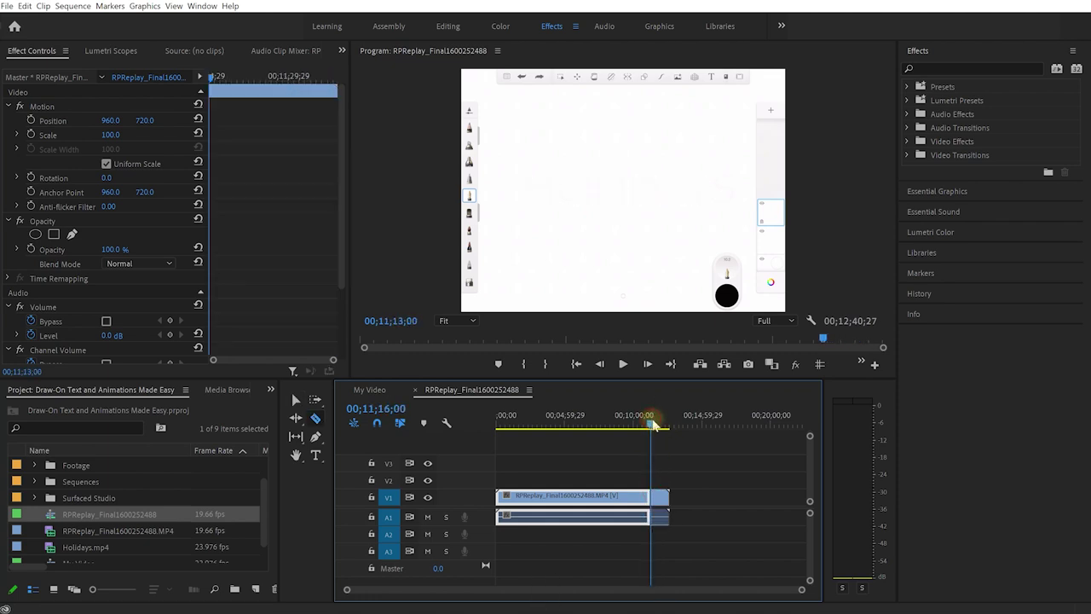
left_click(662, 428)
left_click_drag(662, 428, 666, 427)
left_click(666, 495)
key("v")
left_click(667, 502)
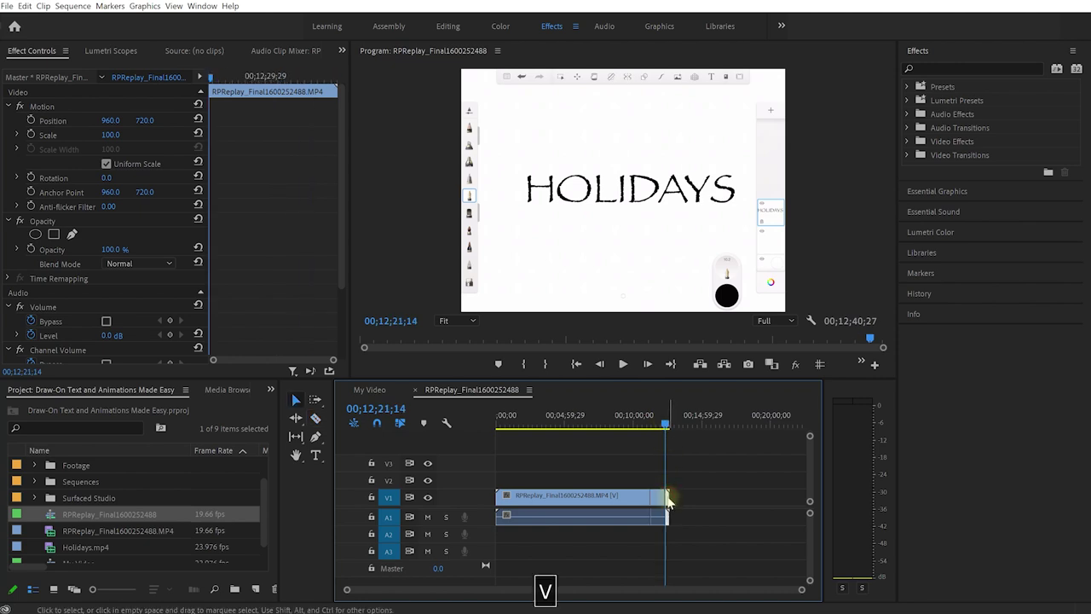
key("ctrl+x")
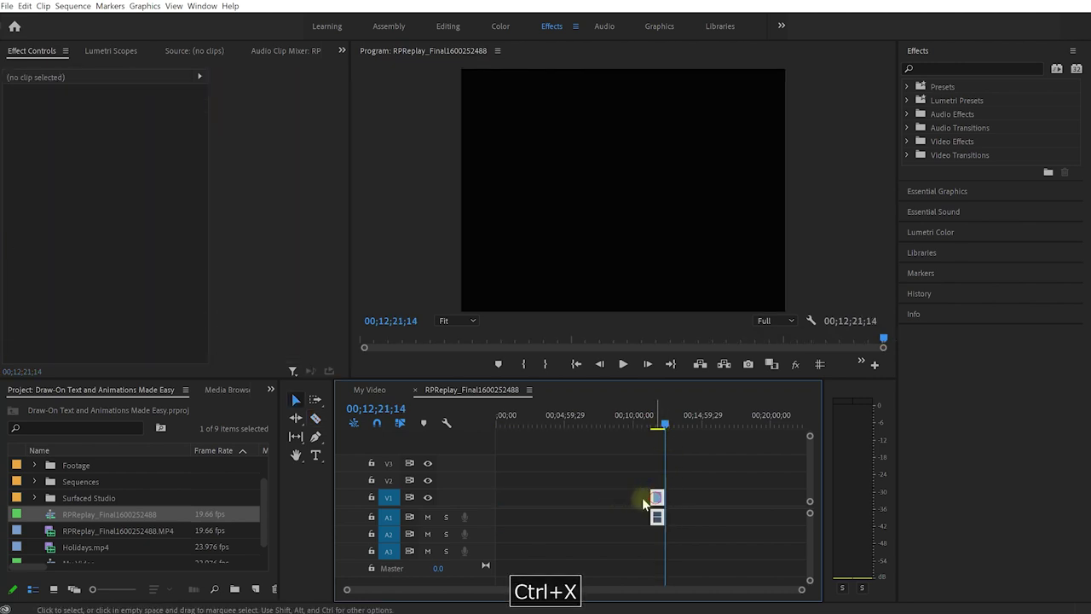
Move the trimmed recording to the start of the sequence.
left_click_drag(655, 503, 462, 503)
left_click(502, 425)
scroll(501, 480, "up", 8)
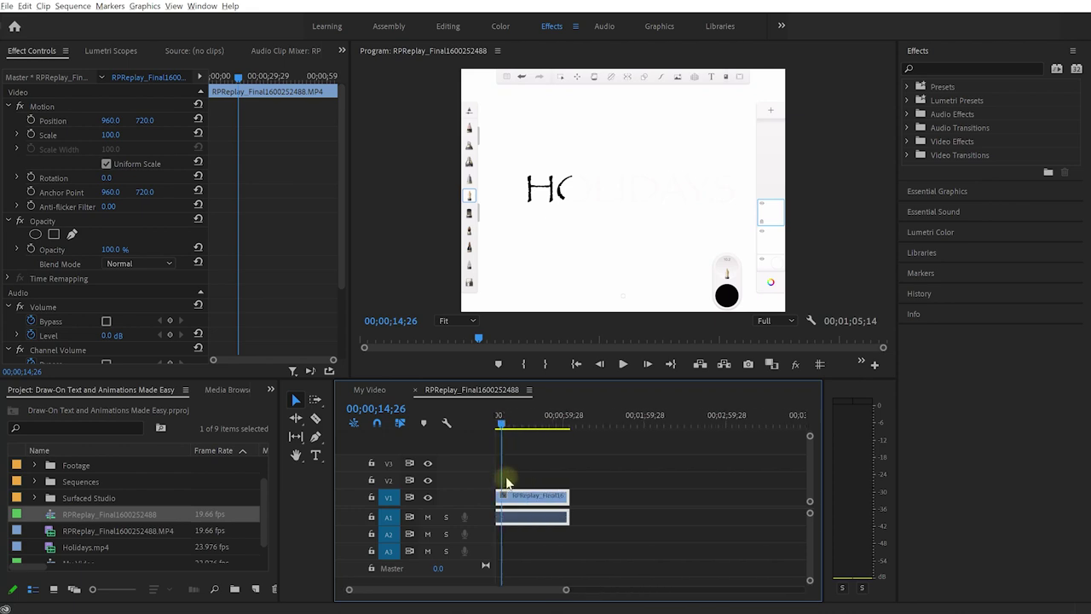
scroll(517, 486, "up", 2)
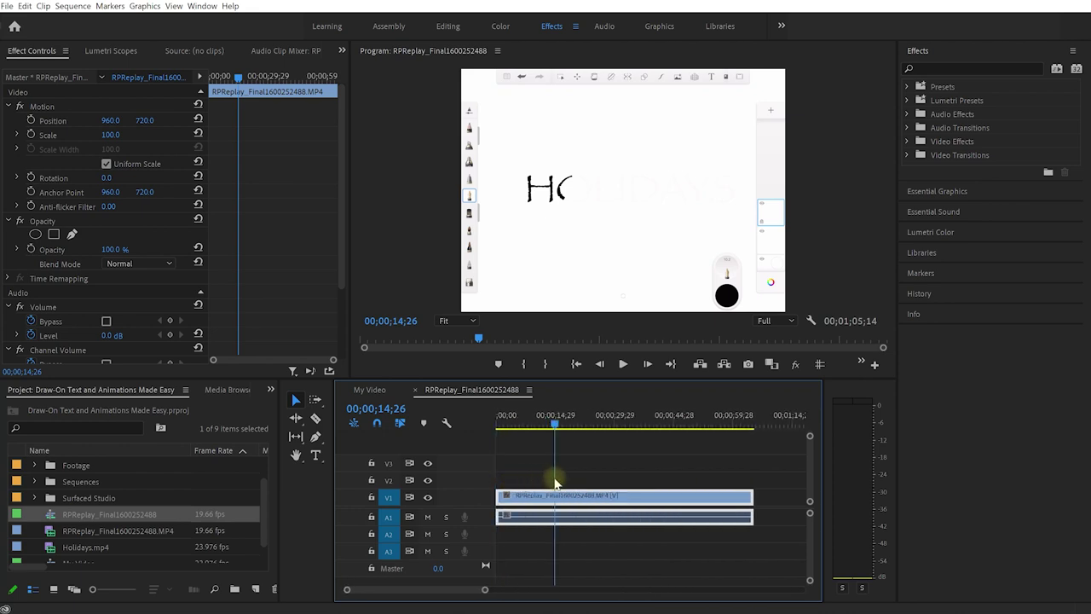
Unlink the recording's audio from its video and delete the audio.
right_click(590, 517)
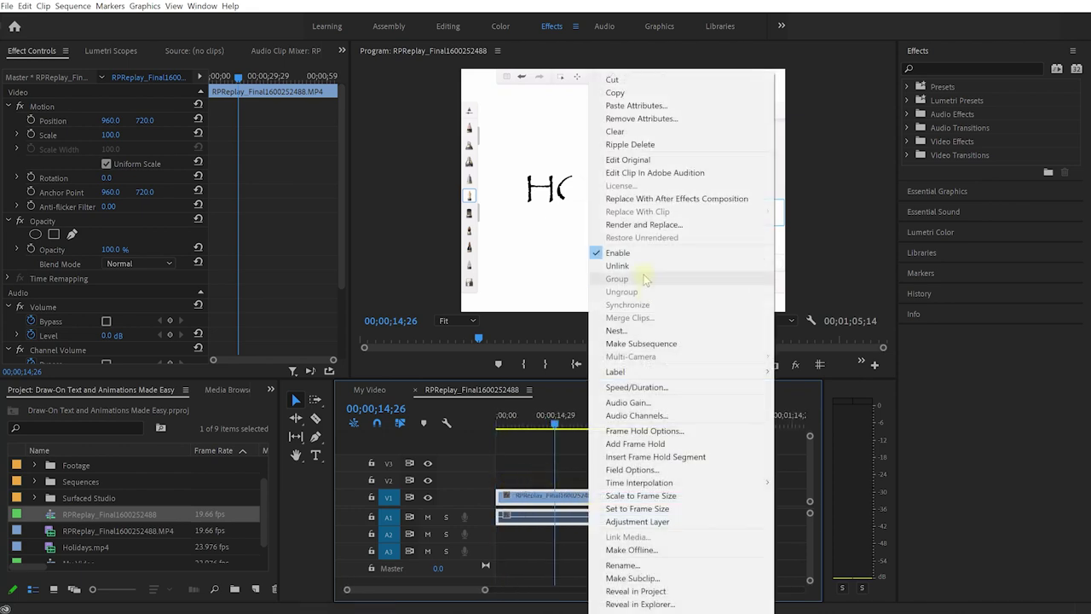
left_click(617, 266)
left_click(566, 517)
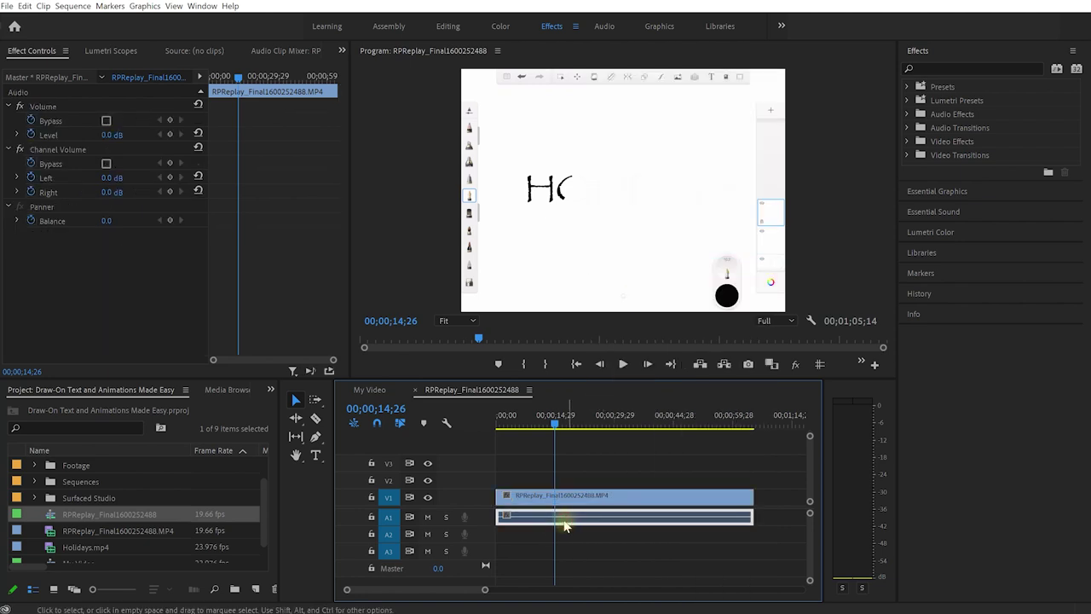
key("Delete")
Add a four-point polygon opacity mask at 00;01;04;01 and stretch it around the whole HOLIDAYS lettering.
mouse_move(555, 421)
left_mouse_down()
mouse_move(499, 423)
mouse_move(535, 423)
left_mouse_up()
left_click_drag(603, 427, 750, 429)
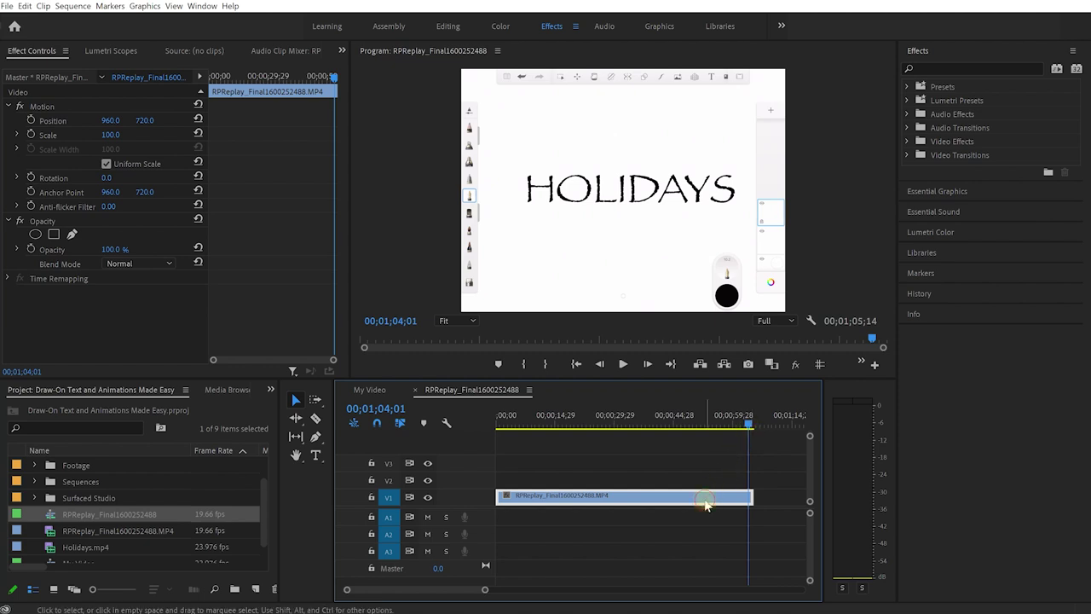
left_click(36, 50)
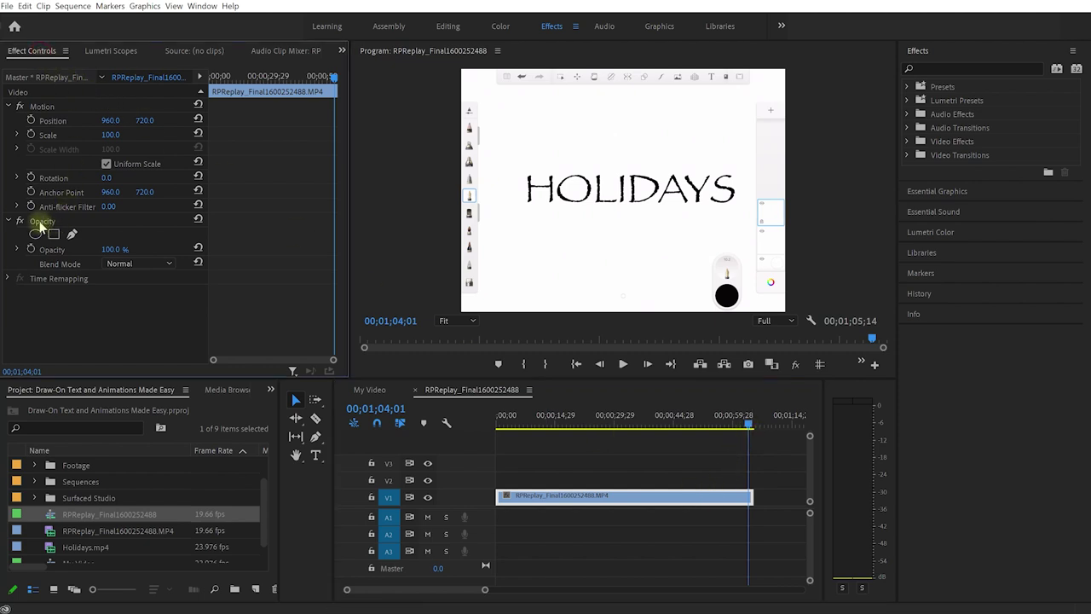
left_click(45, 223)
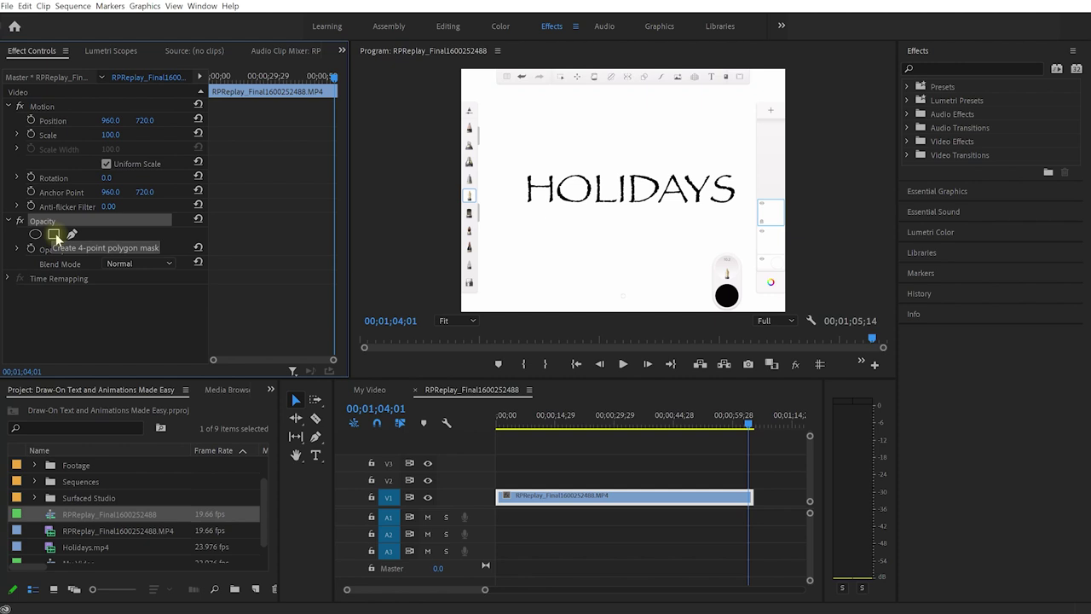
left_click(54, 234)
left_click_drag(620, 189, 556, 190)
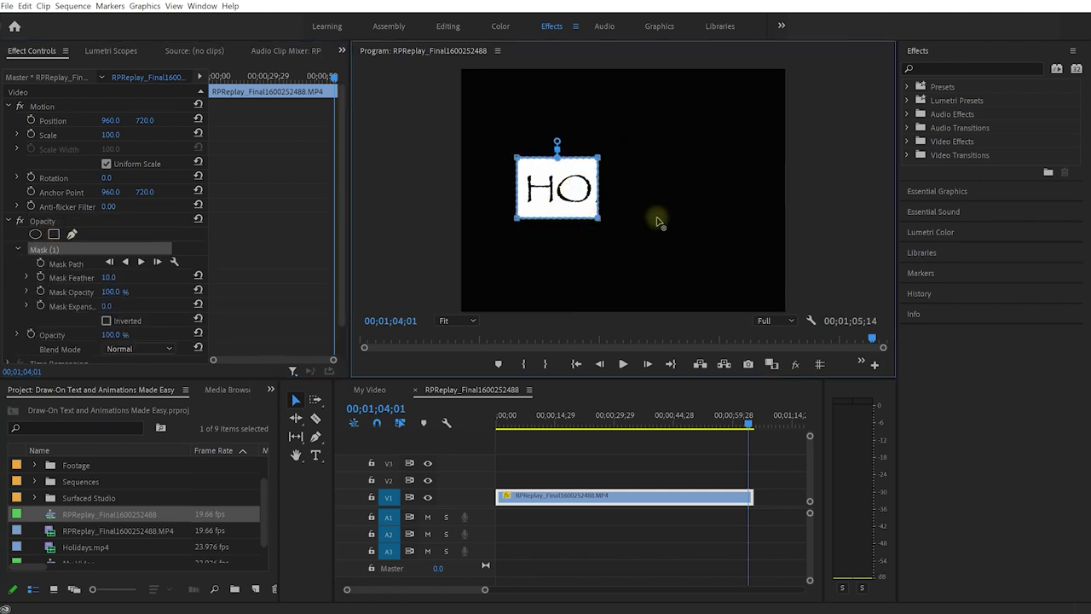
left_click_drag(599, 218, 748, 218)
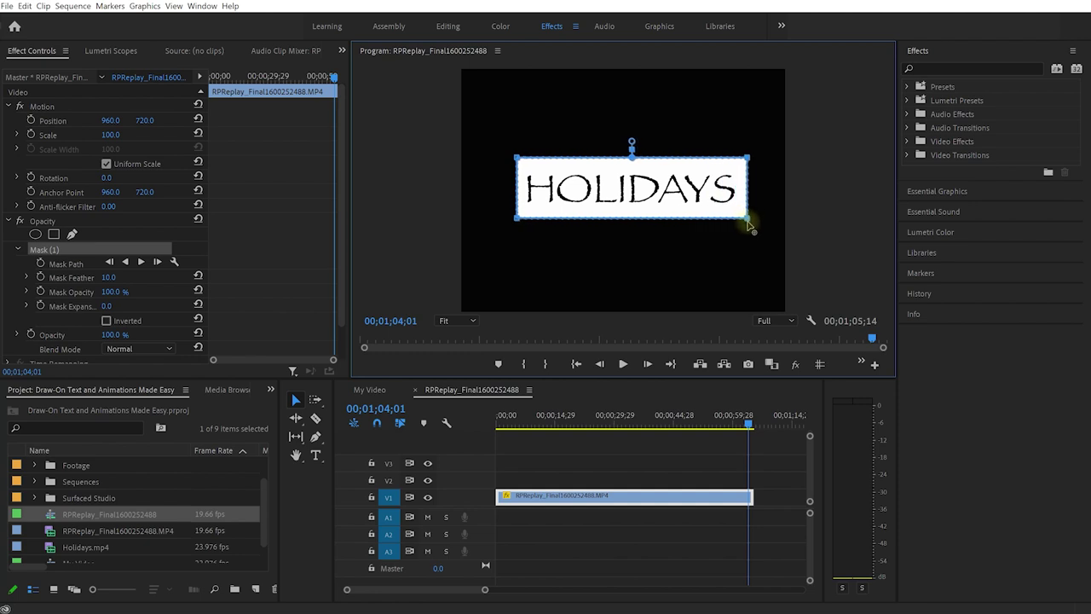
left_click(719, 453)
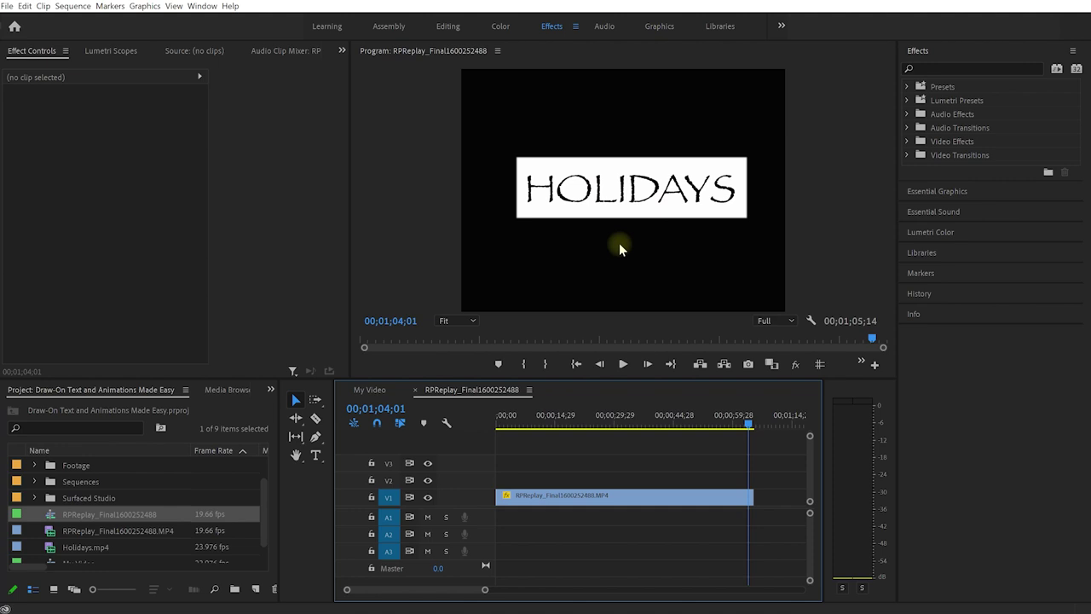
Search the effects for "invert" and apply the Channel video effect Invert to the recording.
left_click(645, 503)
left_click(938, 69)
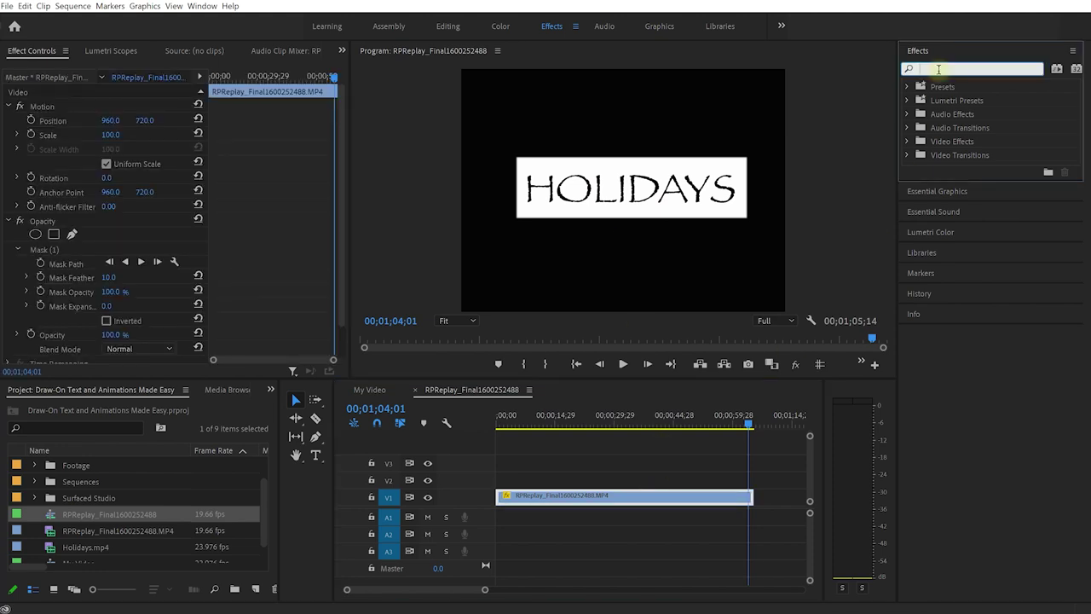
type("invert")
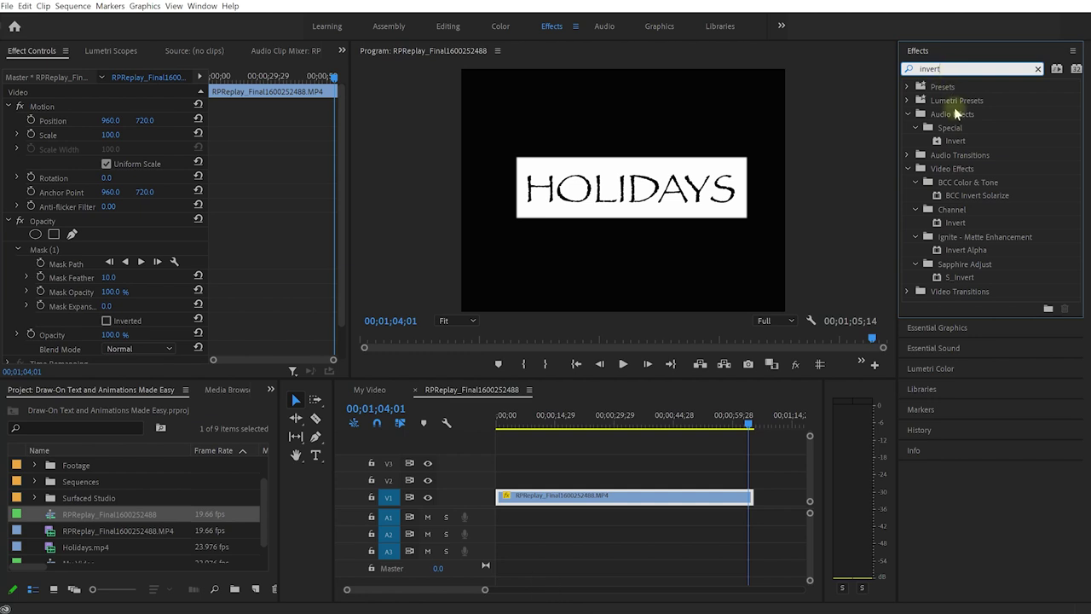
left_click(940, 169)
left_click(947, 210)
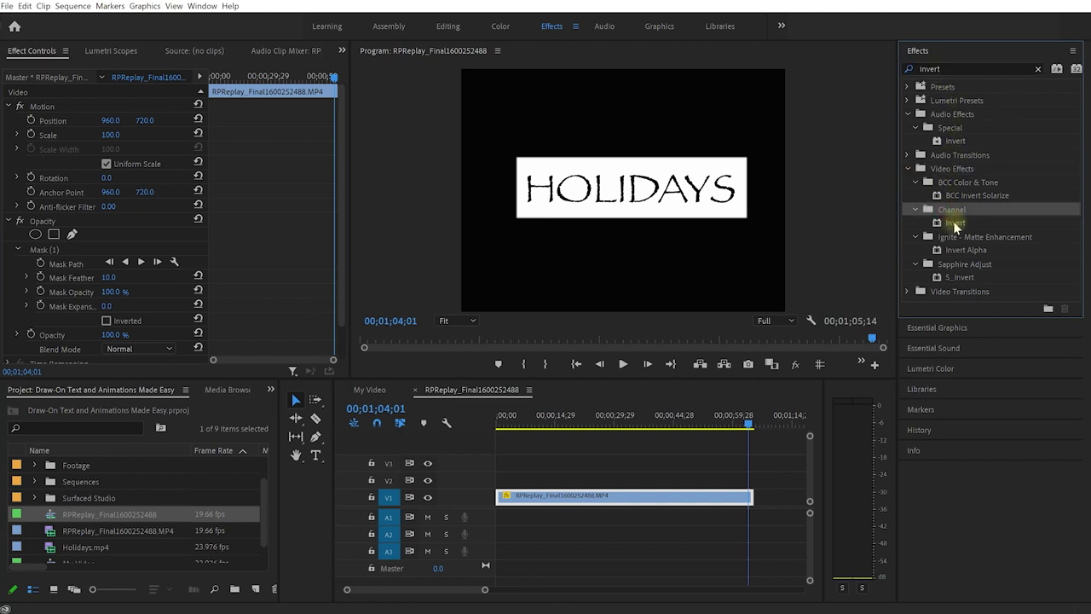
left_click(954, 223)
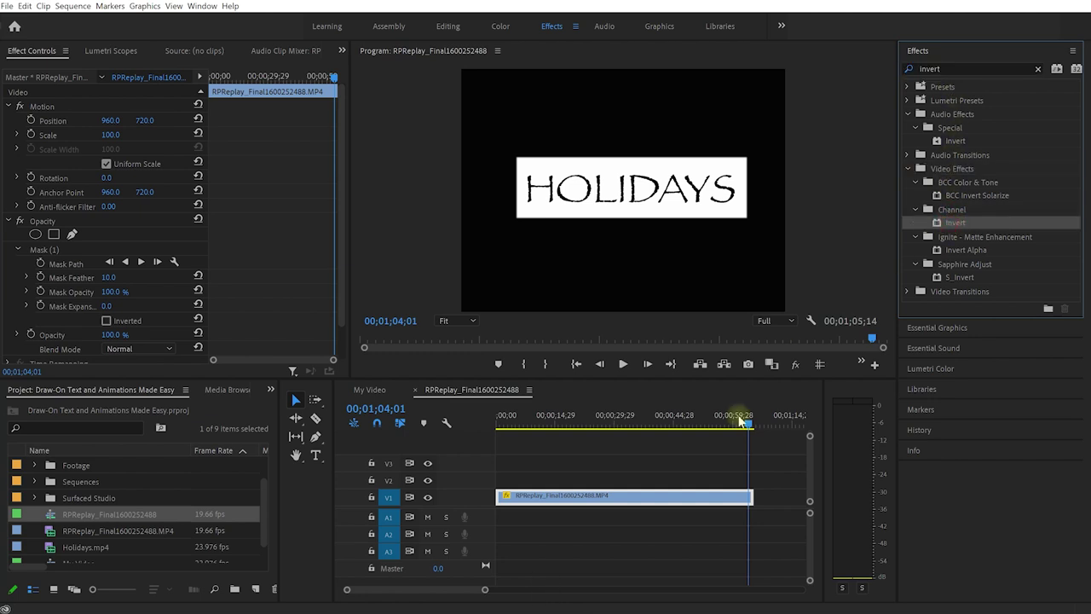
left_click_drag(674, 490, 672, 493)
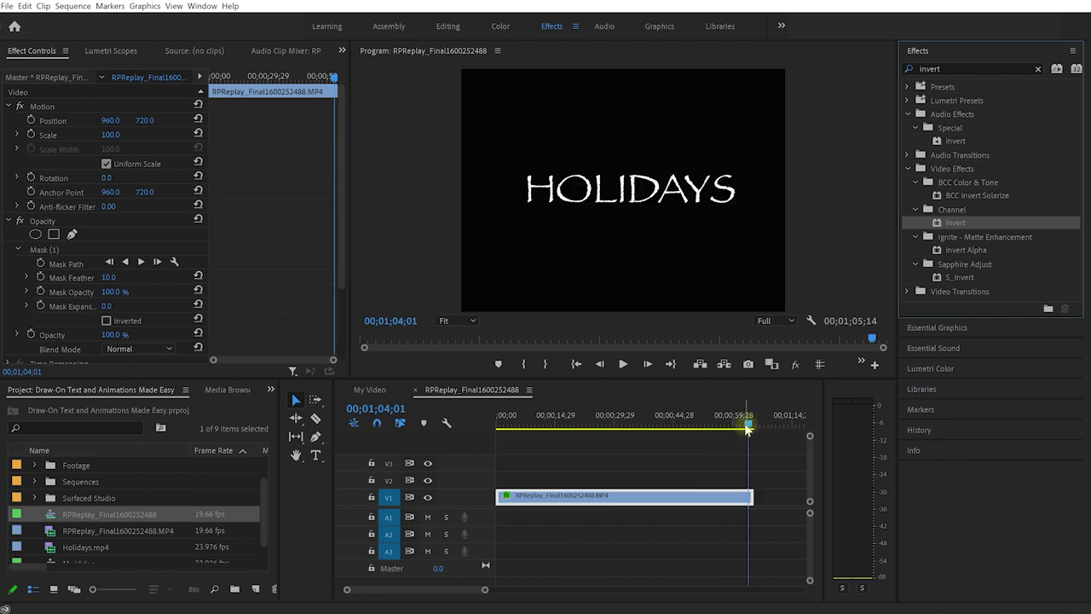
Examine the area of the undrawn letters at 00;00;34;04 with the preview magnified to 400%.
left_click_drag(747, 422, 627, 432)
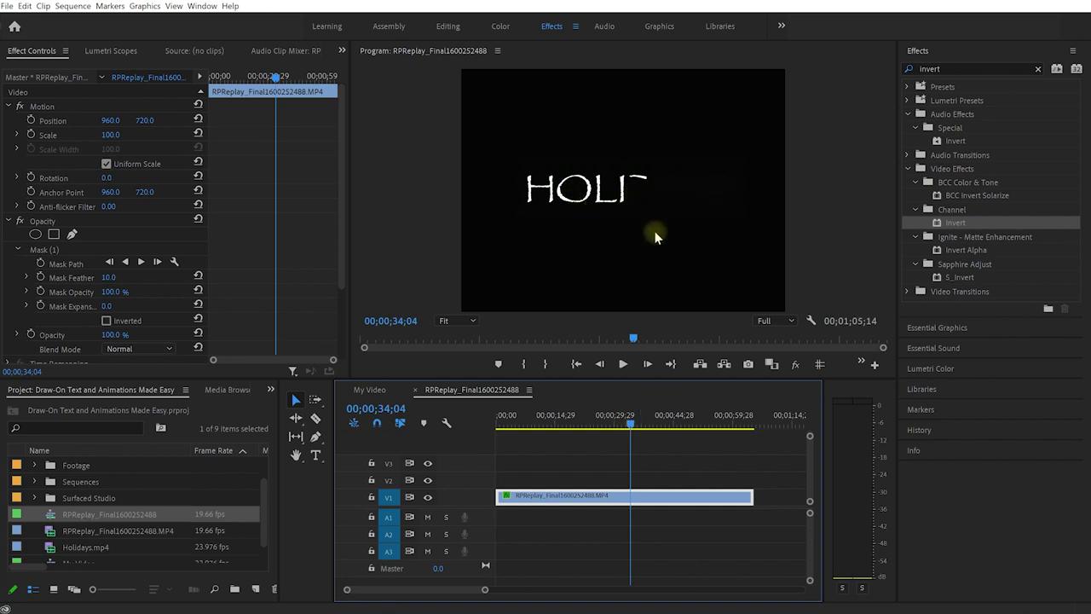
left_click(457, 323)
left_click(458, 457)
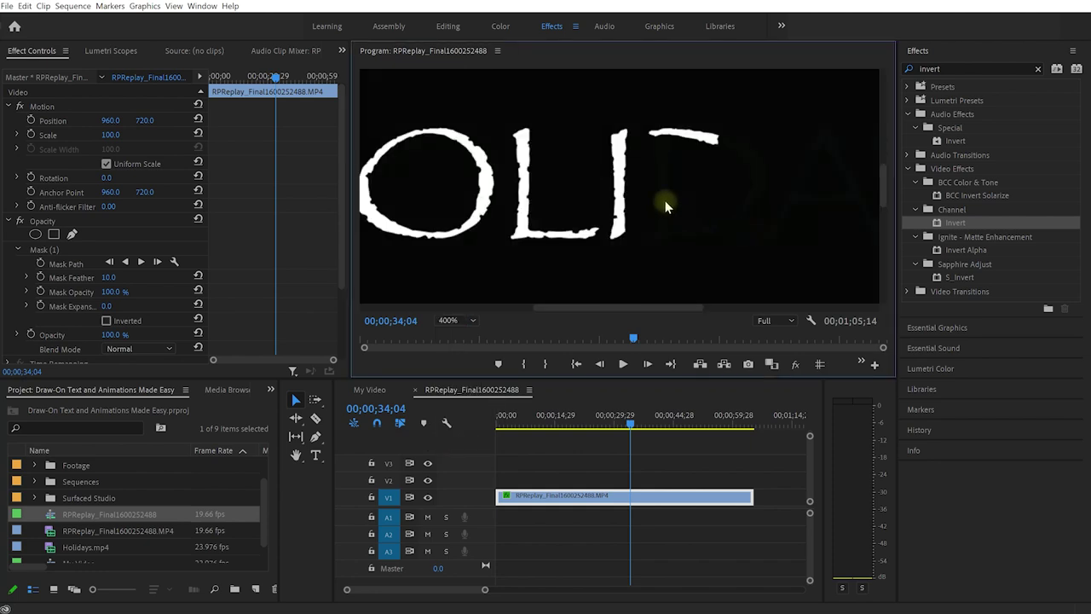
left_click_drag(670, 307, 690, 308)
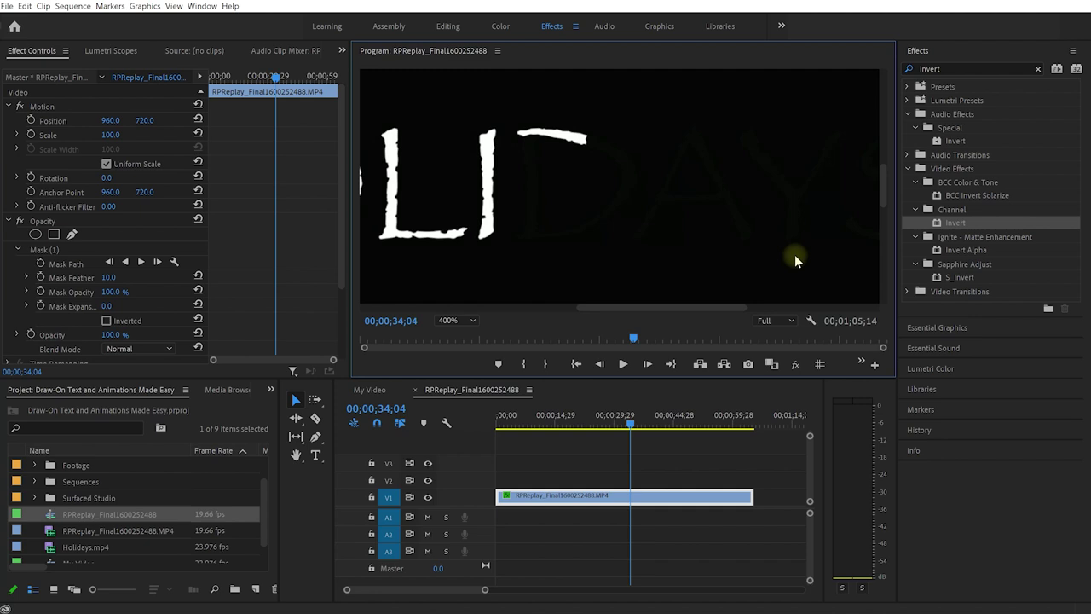
Search the effects for "luma" and apply the Keying video effect Luma Key to the recording.
double_click(956, 67)
key("BackSpace")
type("luma")
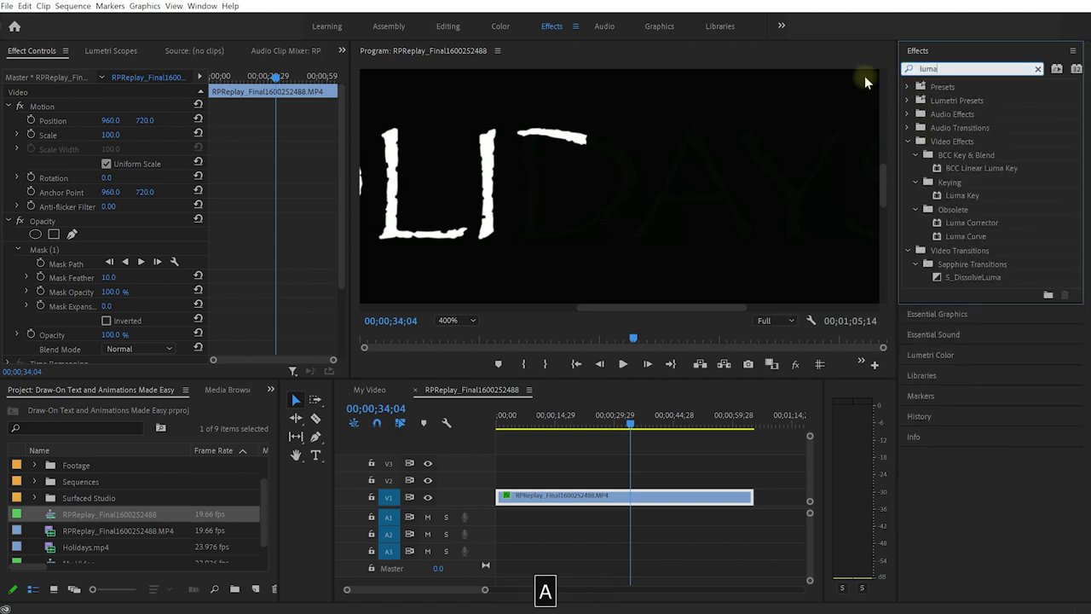
left_click(938, 144)
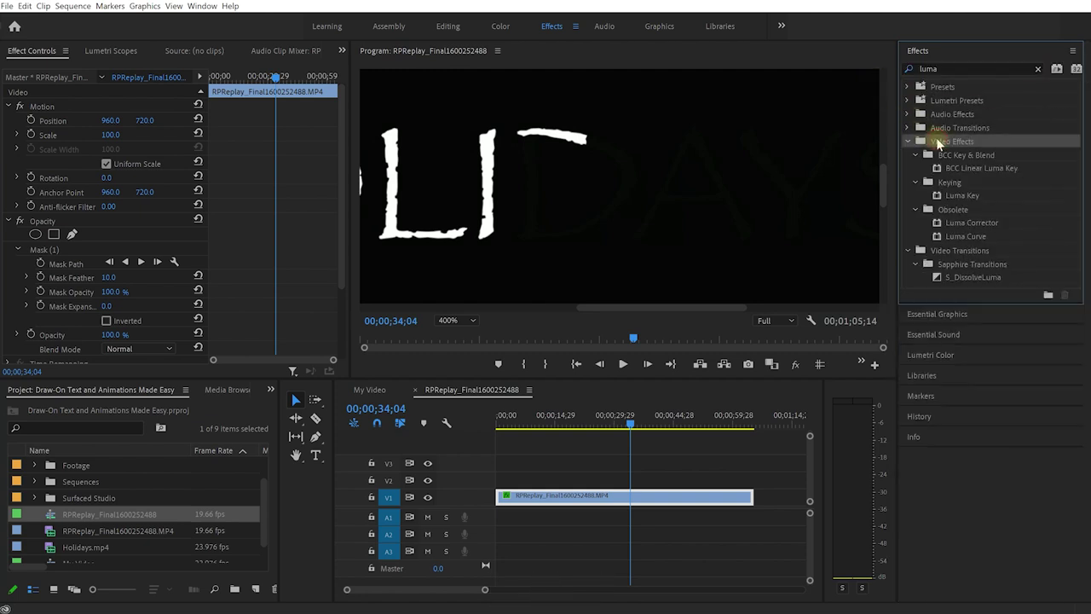
left_click_drag(960, 196, 687, 503)
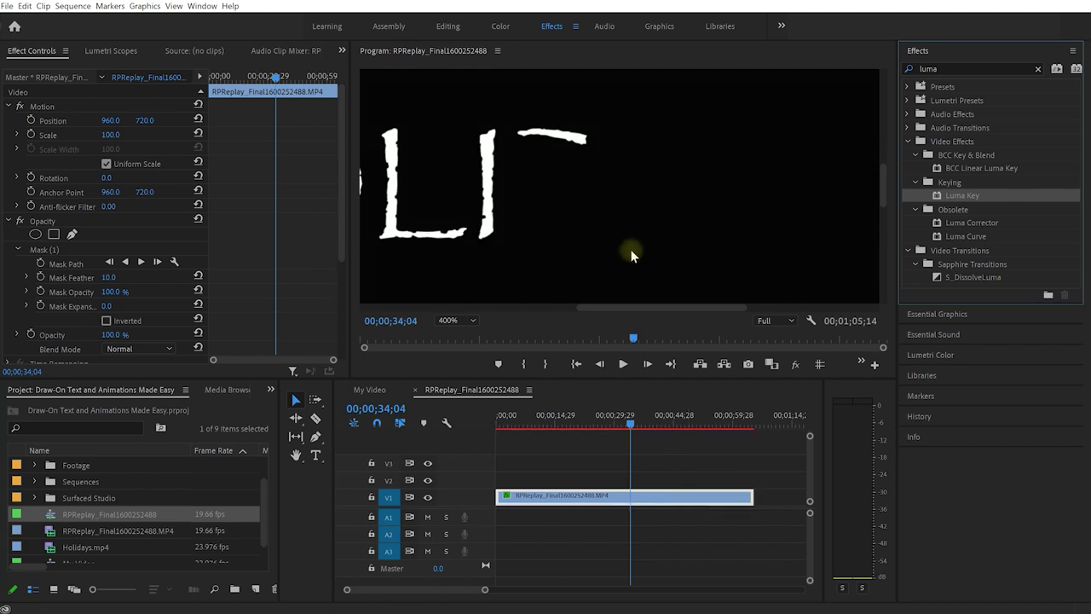
Set the Luma Key threshold to 33% and check the lettering around 00;00;49;10 with the preview zoomed to Fit.
left_click_drag(343, 236, 337, 349)
left_click(54, 285)
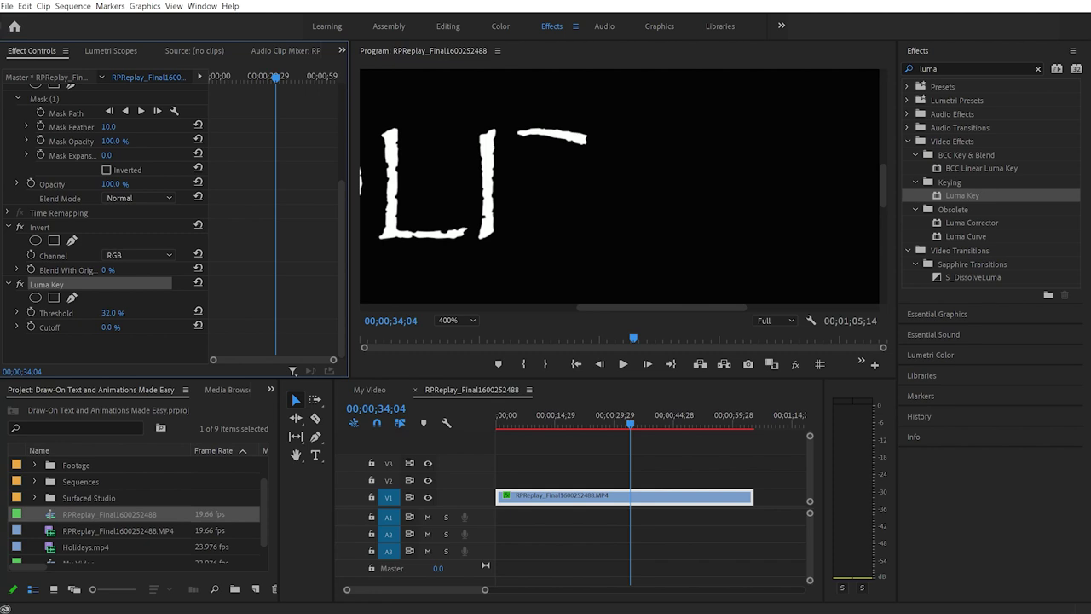
mouse_move(629, 427)
left_mouse_down()
mouse_move(561, 422)
mouse_move(692, 426)
left_mouse_up()
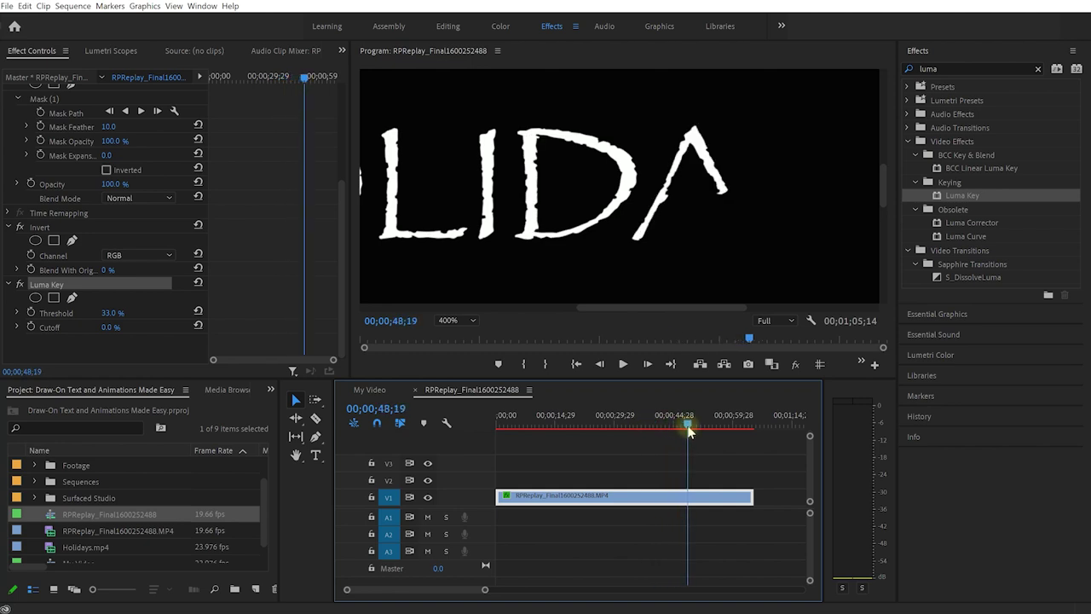
left_click(460, 320)
left_click(466, 339)
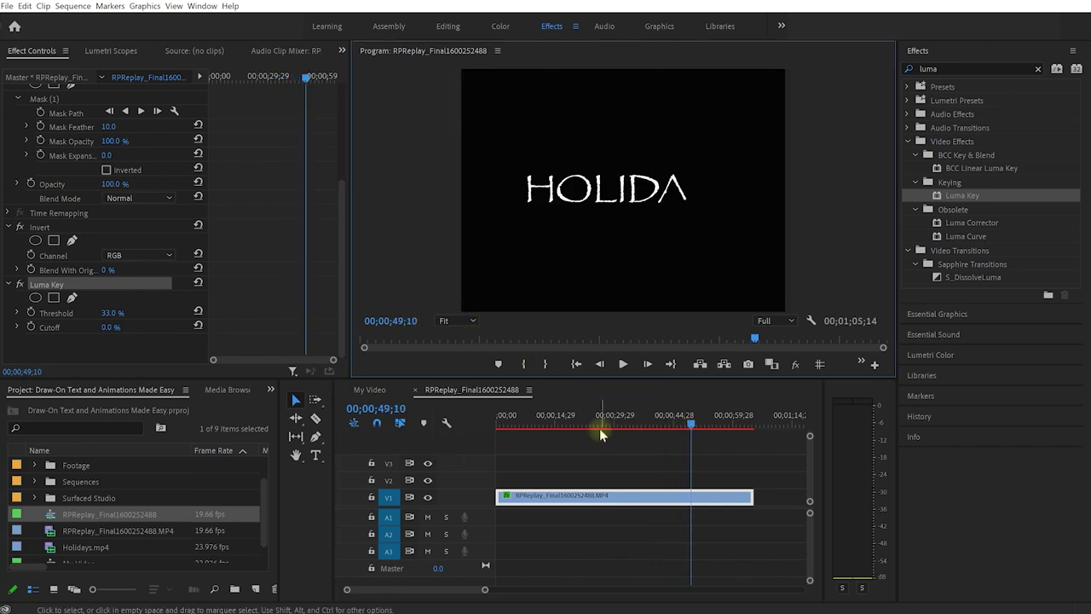
Split the recording at 00;01;03;16, where the word is fully drawn, and rate-stretch the first part to about 1469% speed.
left_click_drag(694, 424, 748, 429)
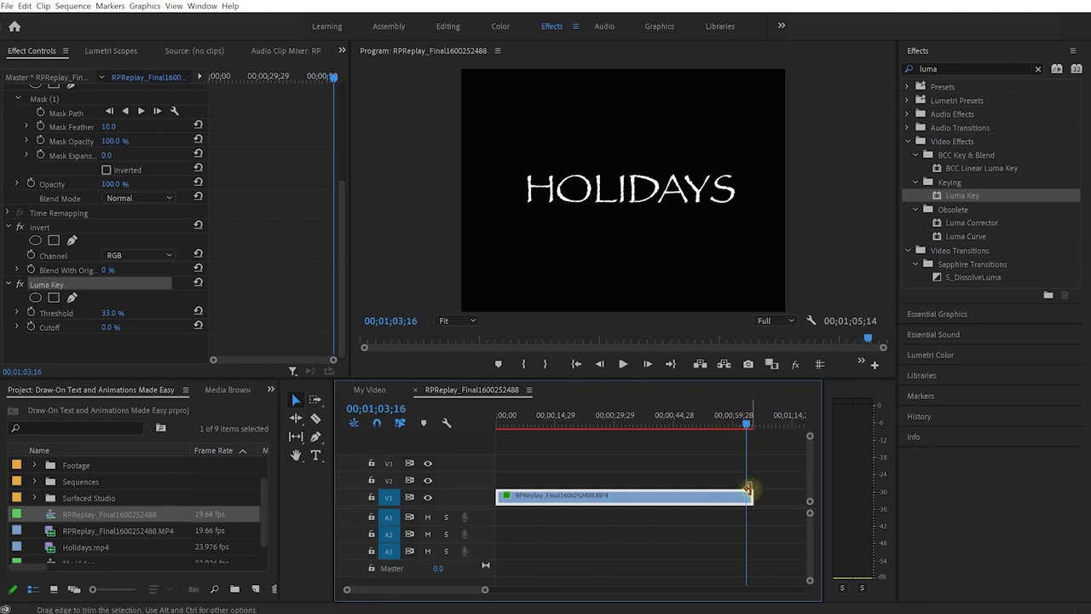
key("c")
key("r")
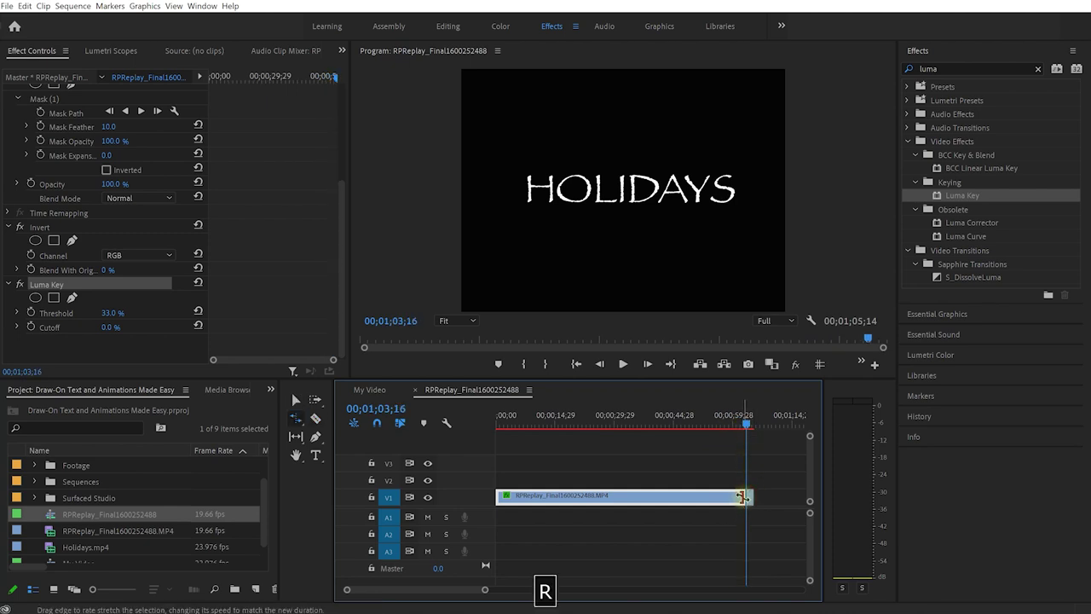
left_click_drag(747, 498, 550, 495)
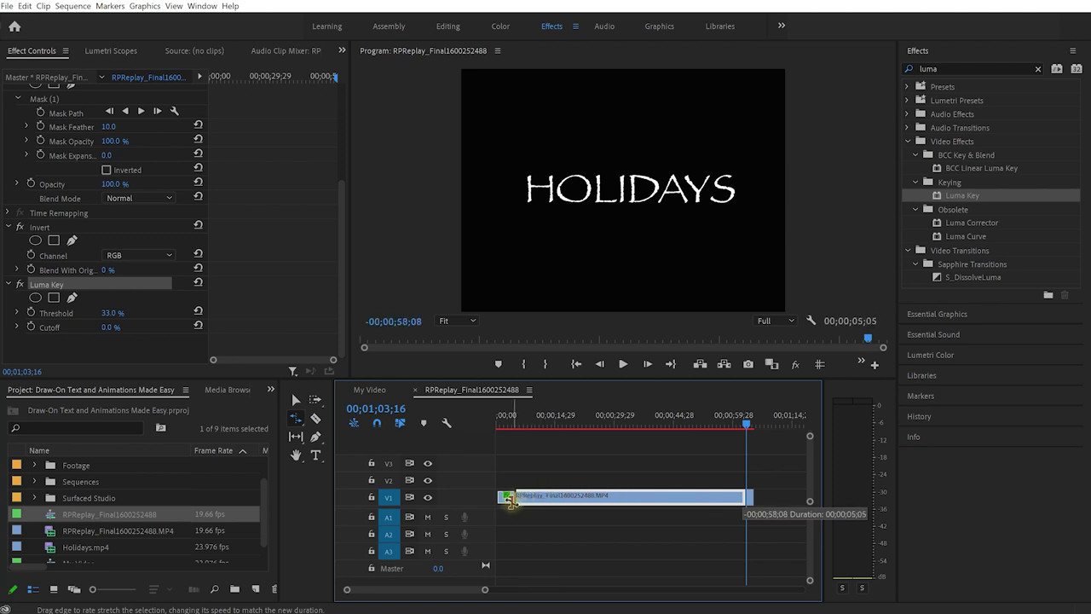
left_click_drag(510, 501, 503, 499)
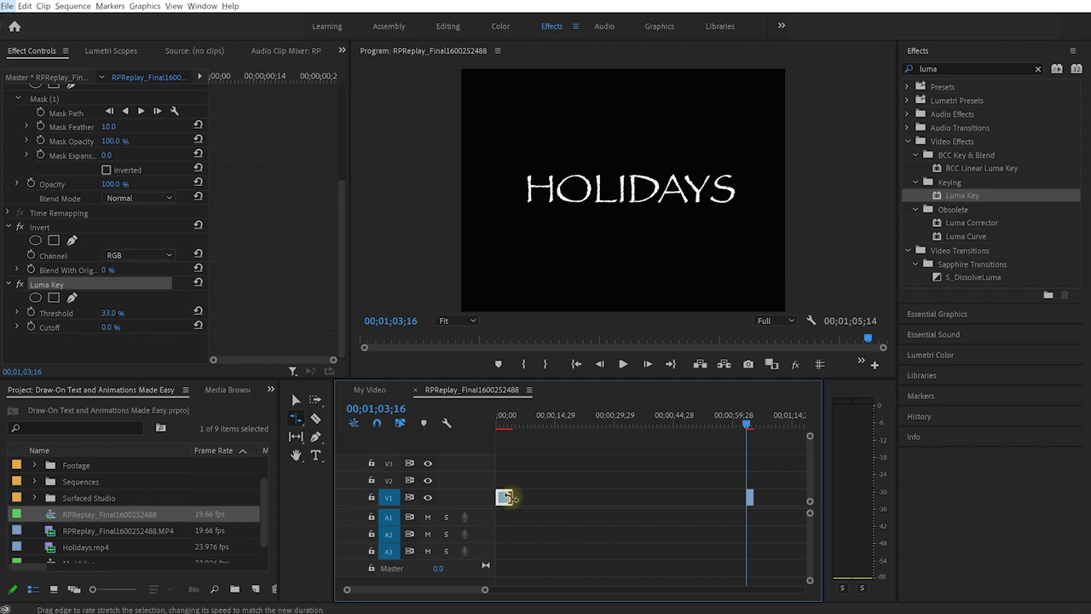
Attach the short remaining piece to the end of the sped-up clip and play the sequence from the start.
key("v")
left_click(571, 500)
left_click_drag(750, 501, 515, 497)
left_click_drag(504, 424, 493, 425)
scroll(512, 484, "up", 3)
key("=")
key("space")
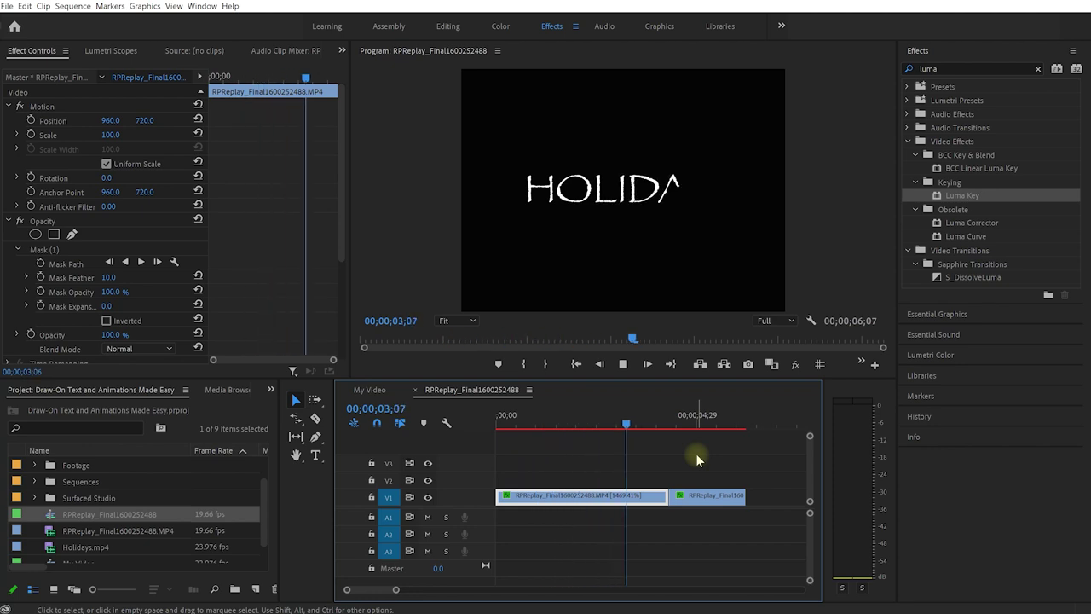
key("space")
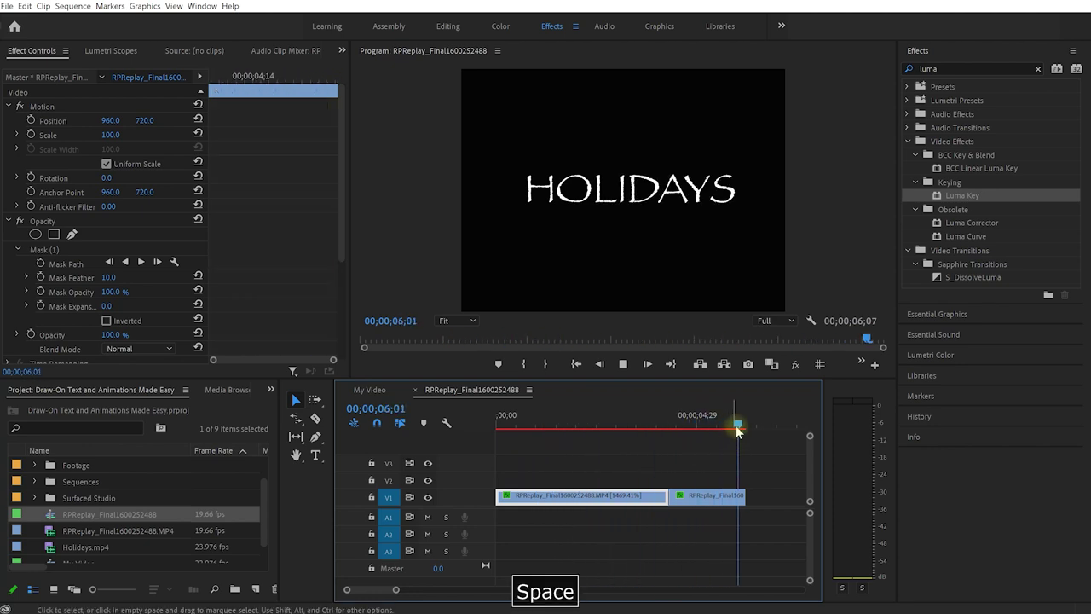
Rate-stretch the short ending piece so that the sequence lasts until about 00;00;07;12.
left_click_drag(738, 424, 722, 423)
key("r")
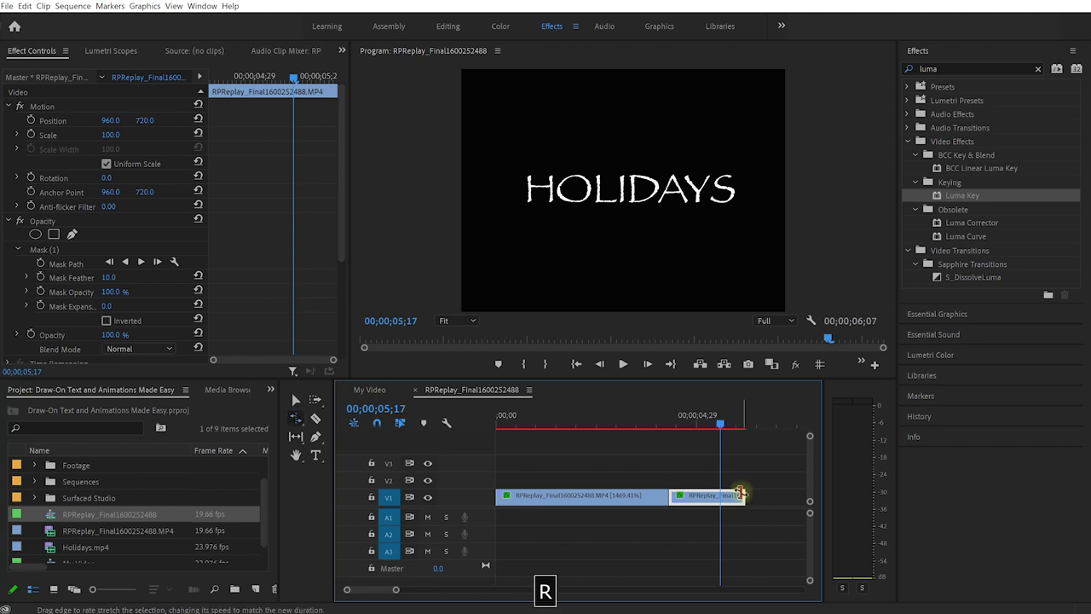
left_click_drag(744, 496, 791, 496)
key("v")
left_click_drag(745, 424, 728, 456)
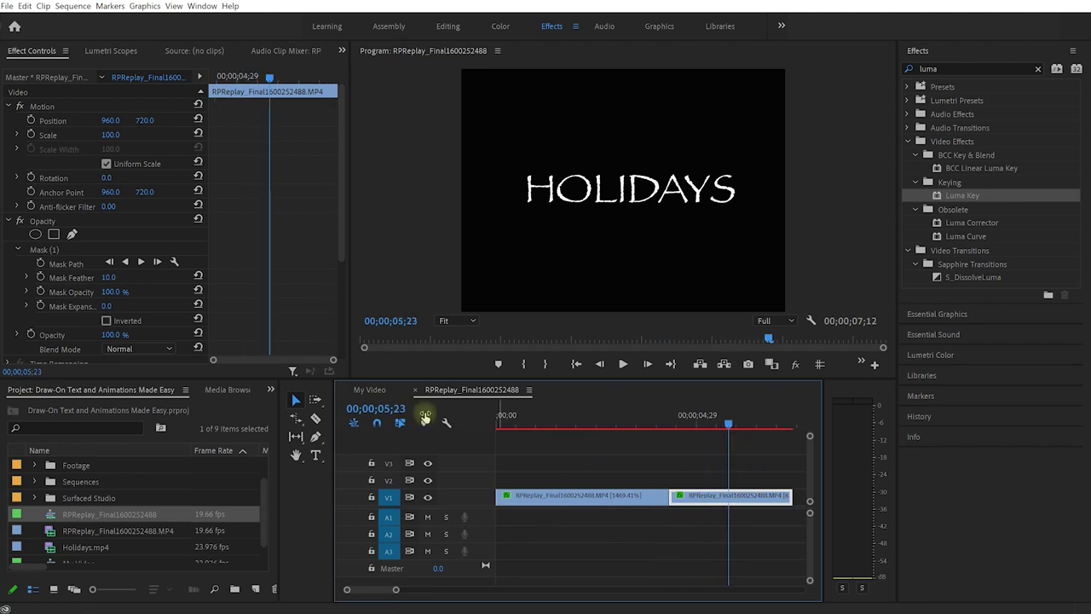
left_click(370, 391)
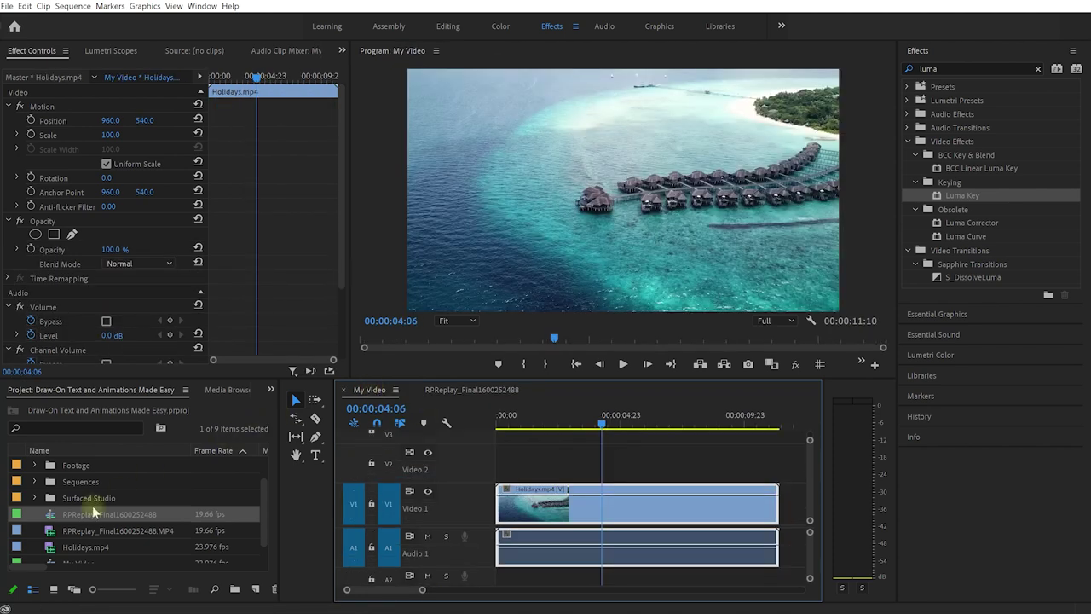
left_click(75, 515)
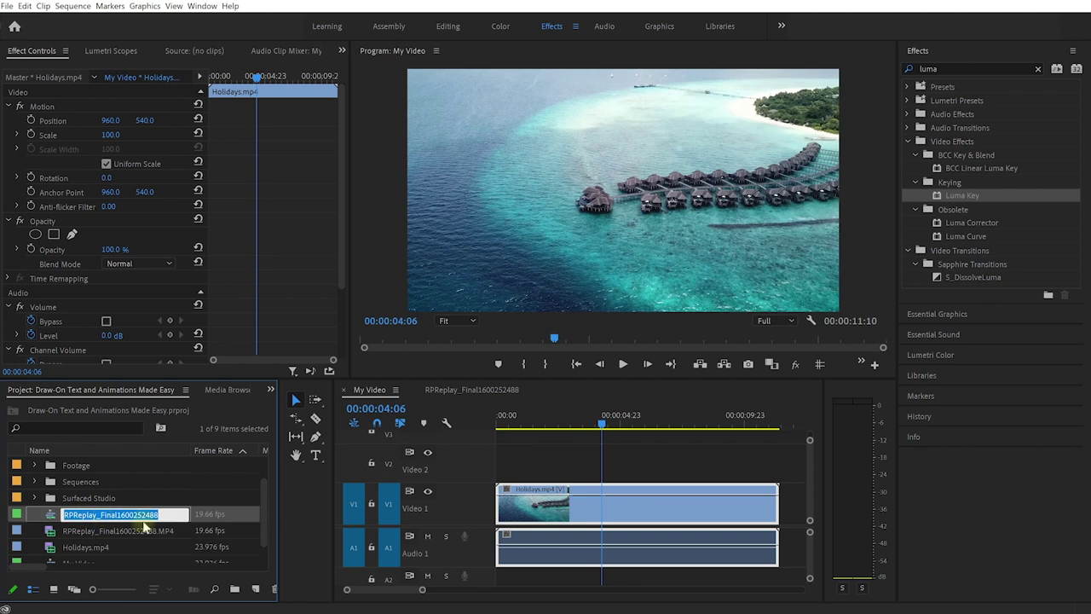
type("Title - Holidays")
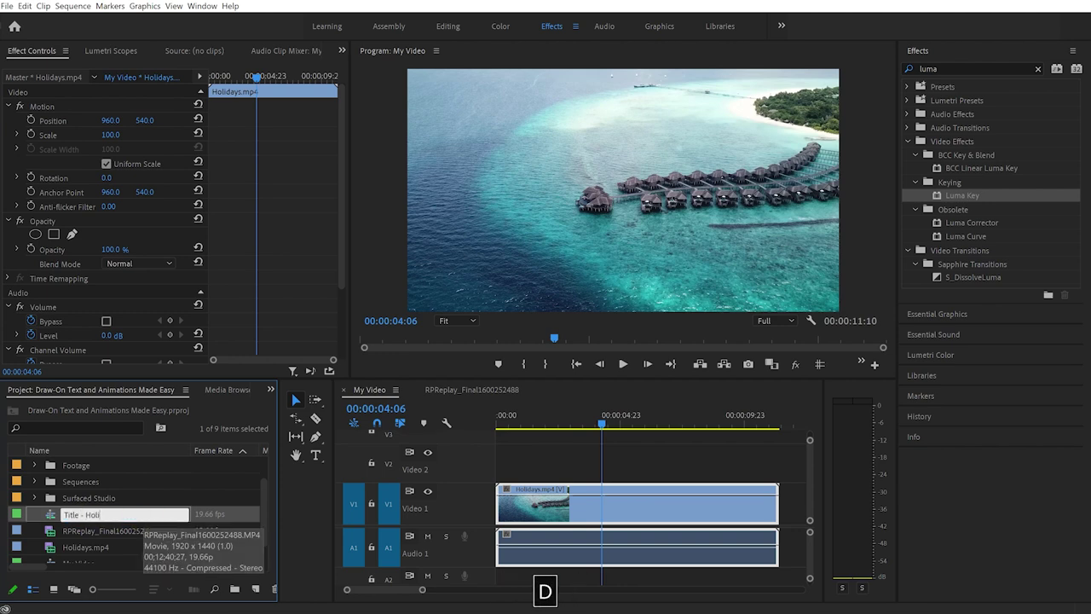
key("Return")
Place the Title - Holidays sequence on Video 2 above the footage, and unlink and delete its audio.
left_click(97, 515)
left_click_drag(97, 514, 543, 460)
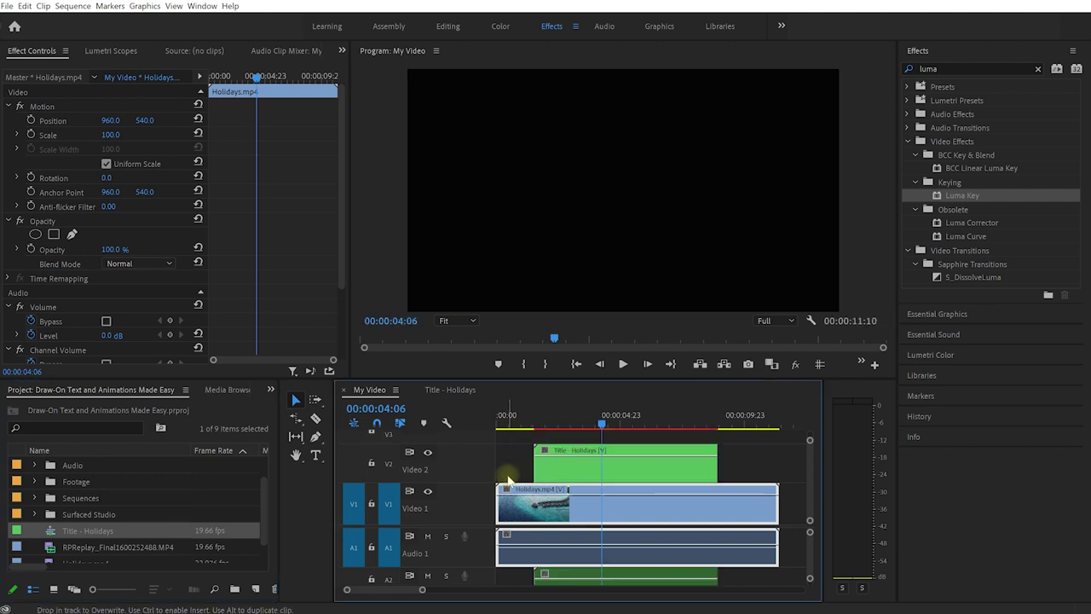
right_click(591, 575)
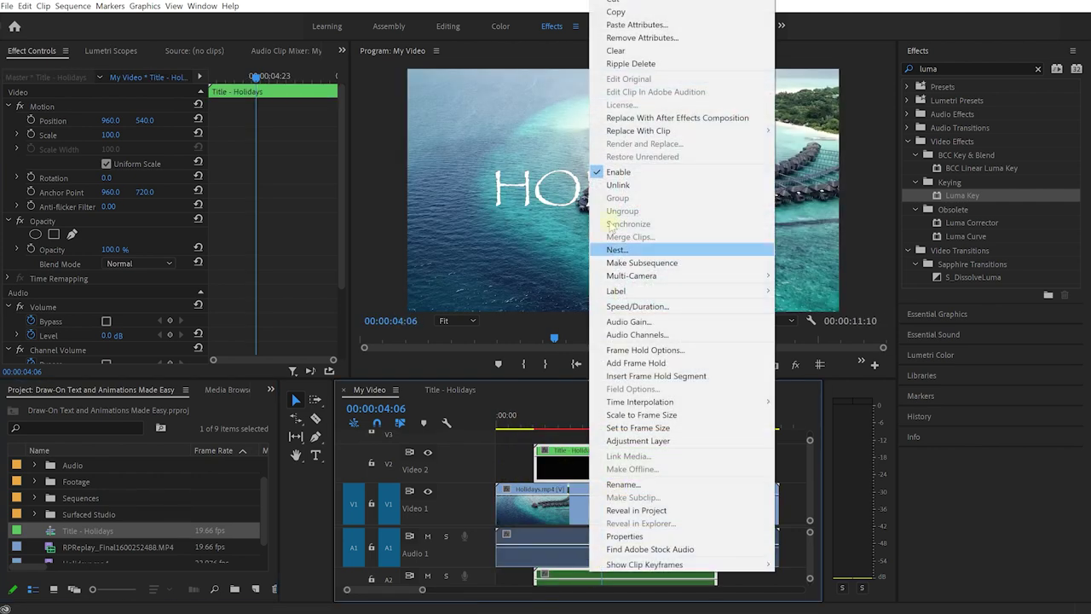
left_click(618, 191)
left_click(607, 576)
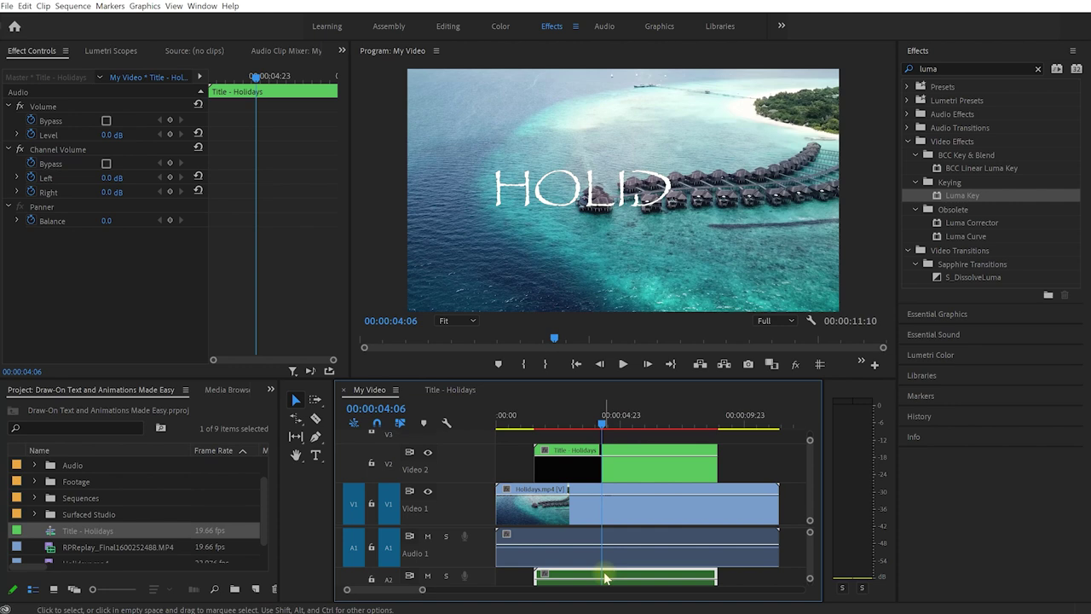
key("Delete")
Move the title clip to the start of the timeline and play the draw-on animation over the footage.
left_click_drag(585, 478, 547, 477)
left_click_drag(602, 421, 465, 425)
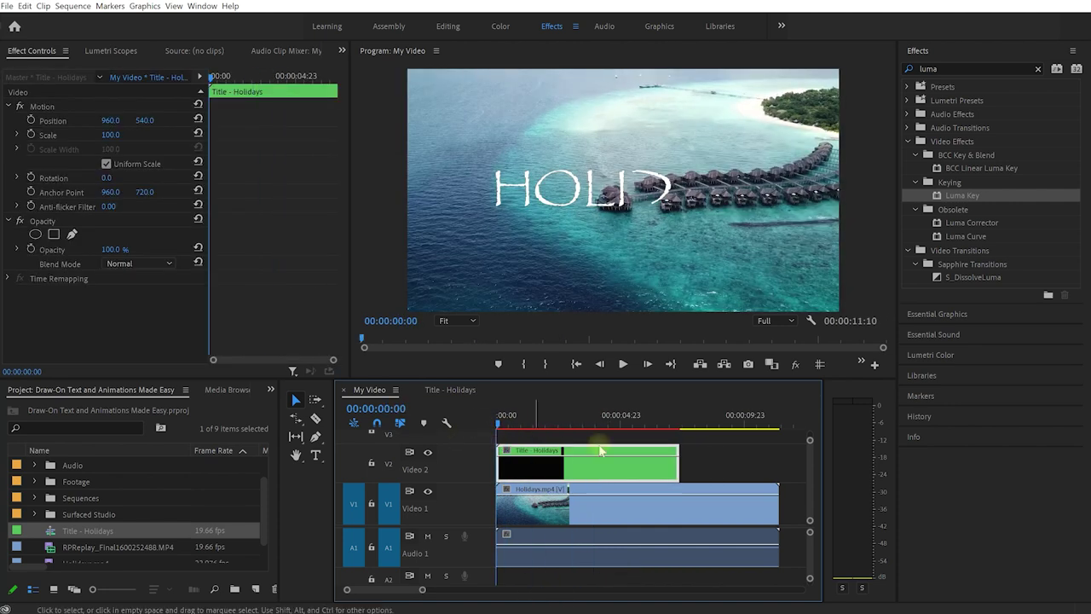
key("space")
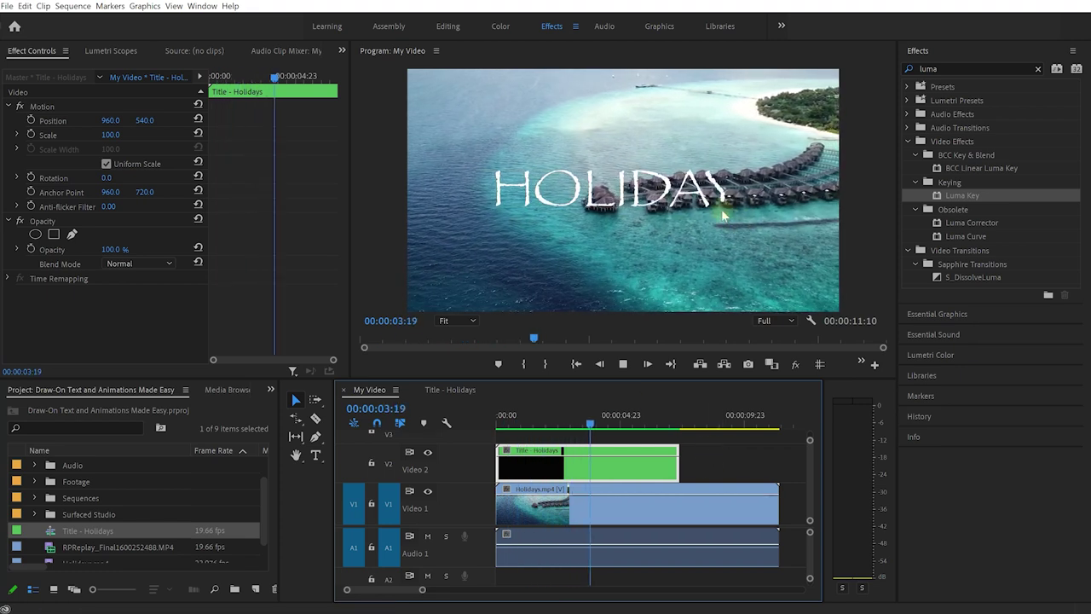
key("space")
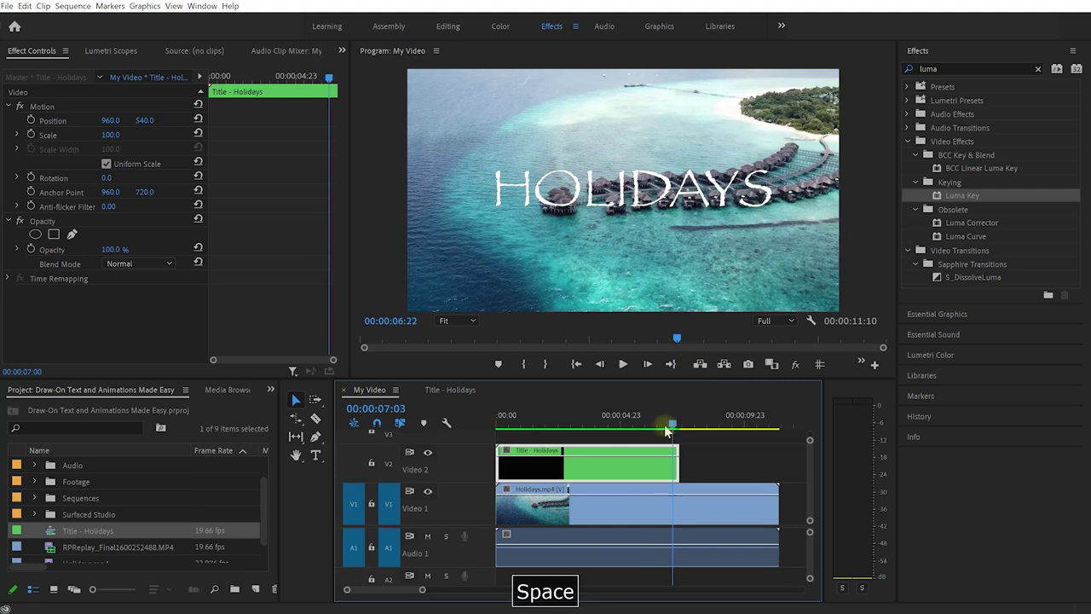
Split the title clip near its end and rate-stretch the last piece to the end of the footage.
key("c")
left_click(664, 465)
key("r")
left_click_drag(679, 464, 778, 471)
left_click_drag(691, 424, 560, 429)
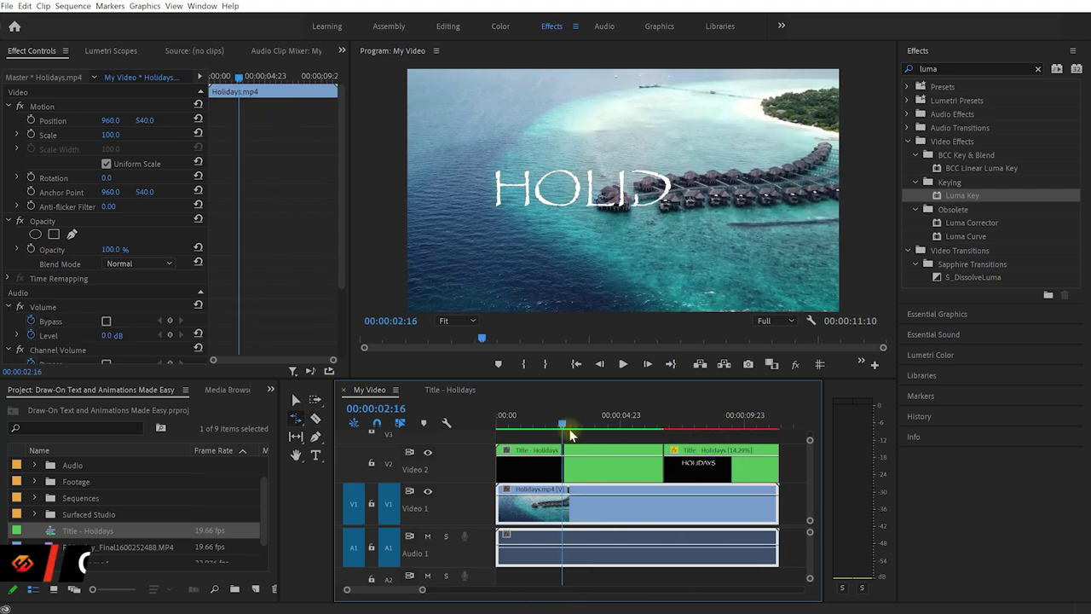
key("v")
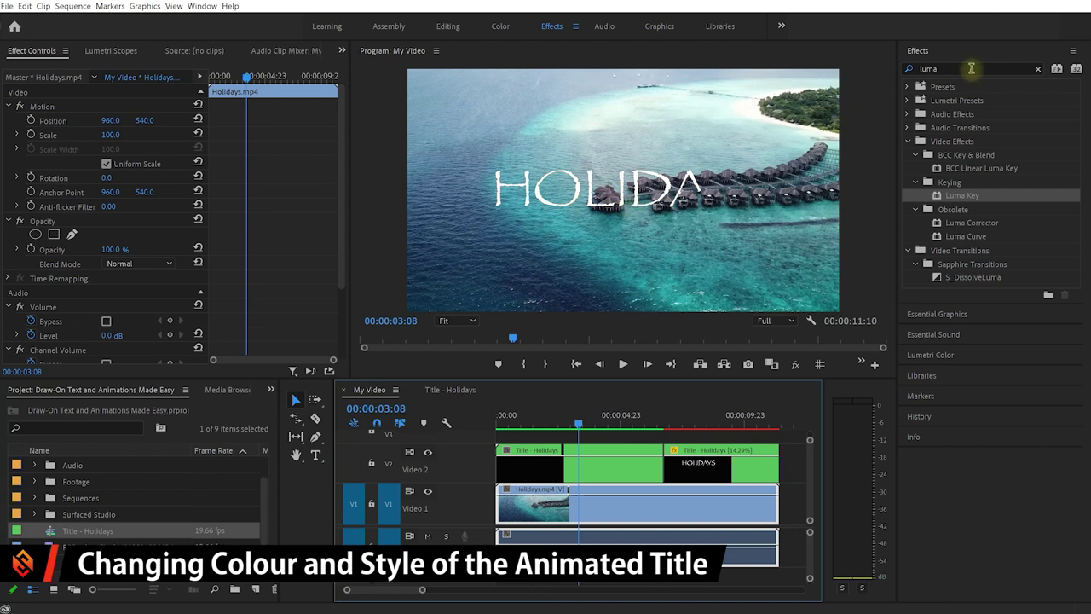
Search the effects for "tint" and apply the Color Correction effect Tint to the first title clip.
left_click_drag(972, 68, 844, 74)
type("tint")
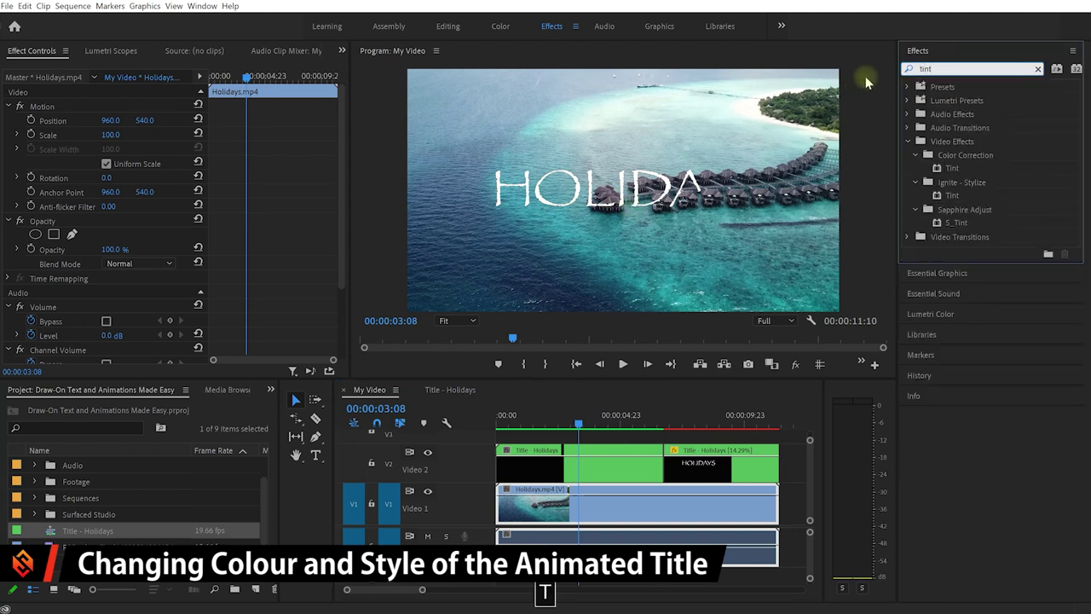
left_click(942, 142)
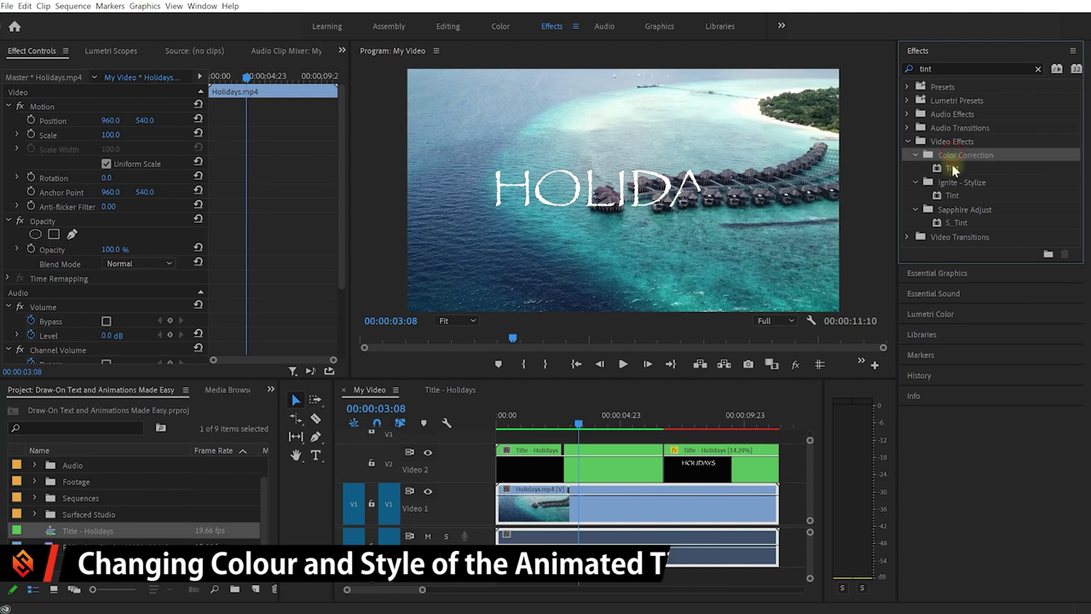
left_click_drag(952, 168, 561, 445)
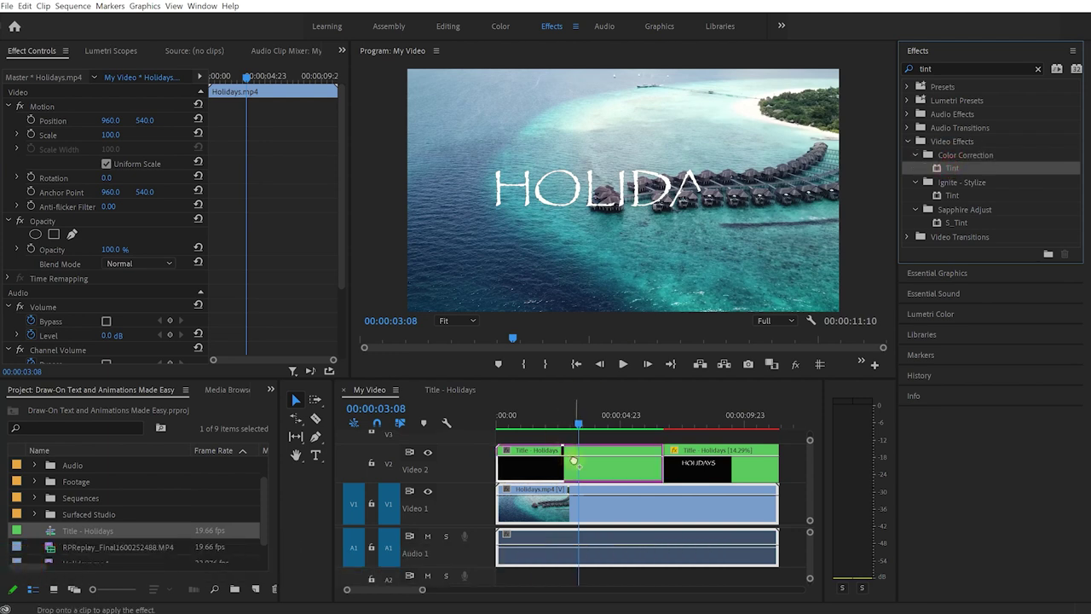
Set the Tint effect's Map White To colour to a pink of about FF5FD0.
left_click(36, 294)
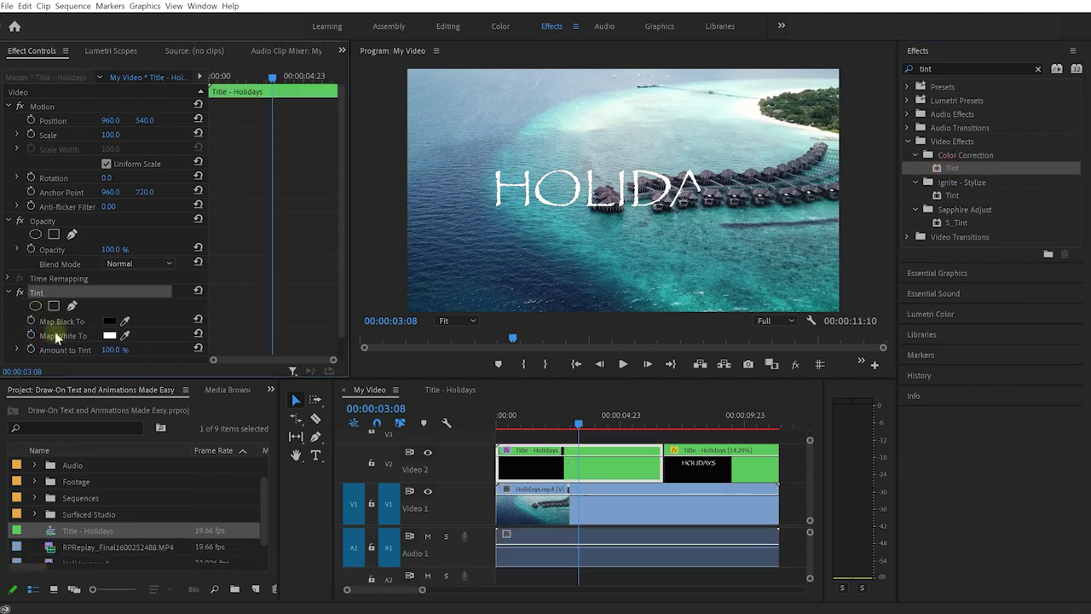
left_click(109, 335)
left_click(783, 487)
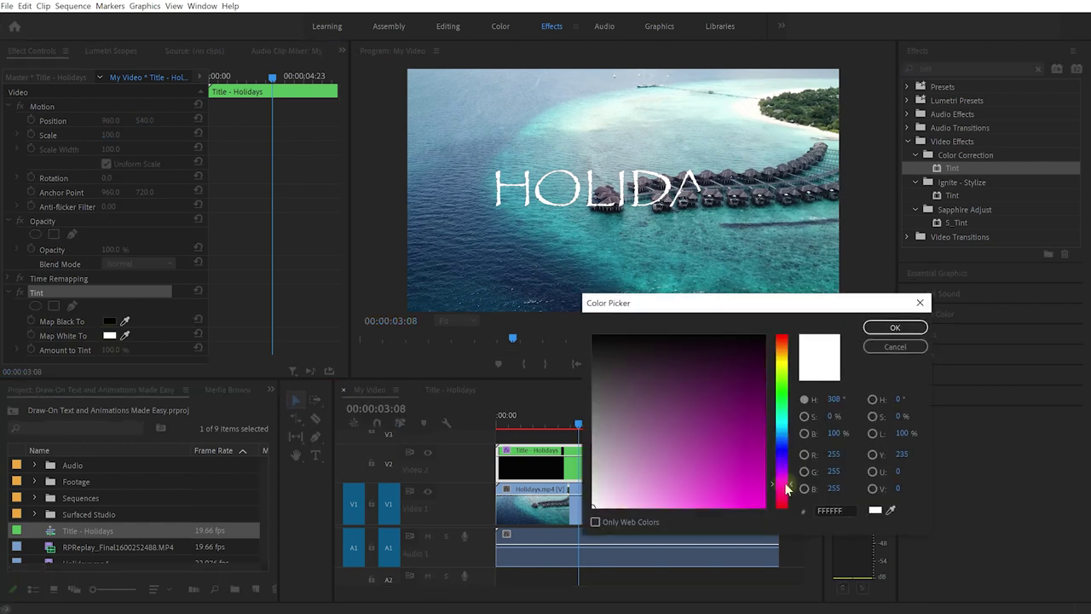
mouse_move(679, 503)
left_mouse_down()
mouse_move(701, 495)
mouse_move(699, 509)
left_mouse_up()
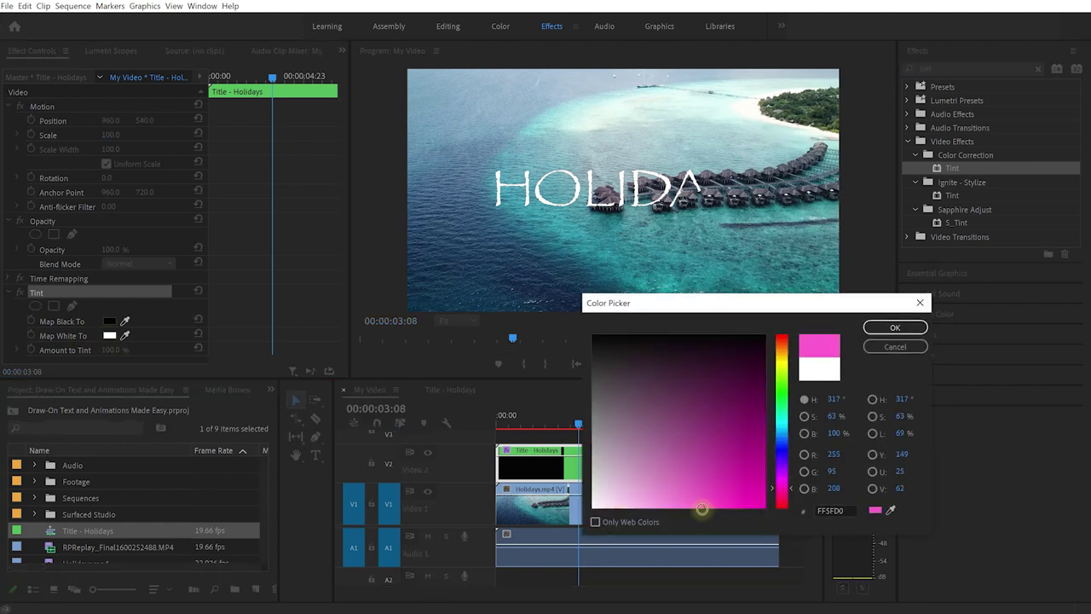
left_click(895, 327)
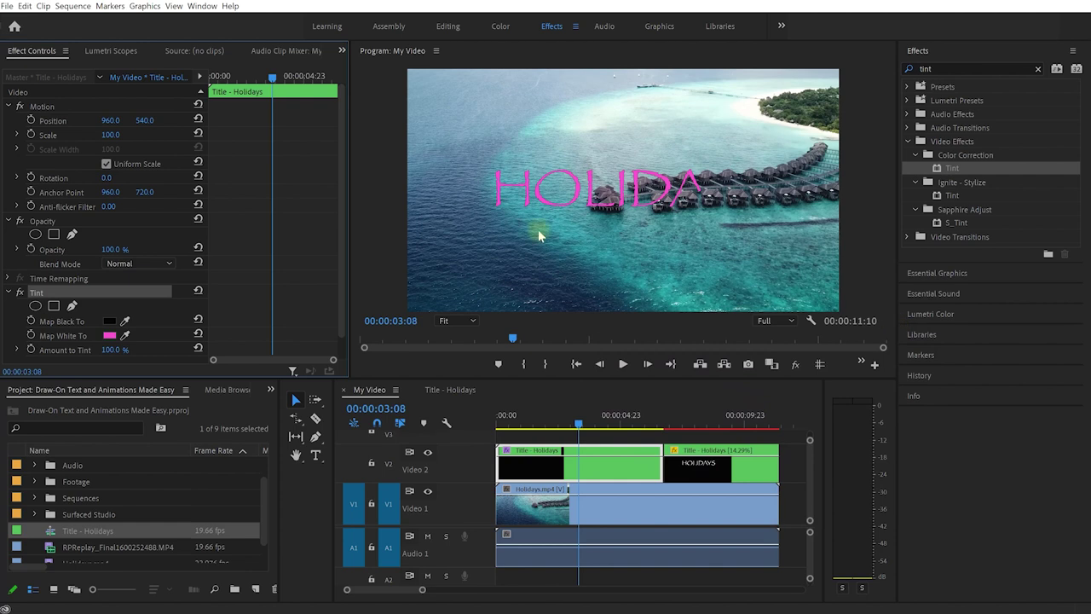
Set the first title clip's opacity blend mode to Screen.
left_click(46, 223)
left_click(135, 264)
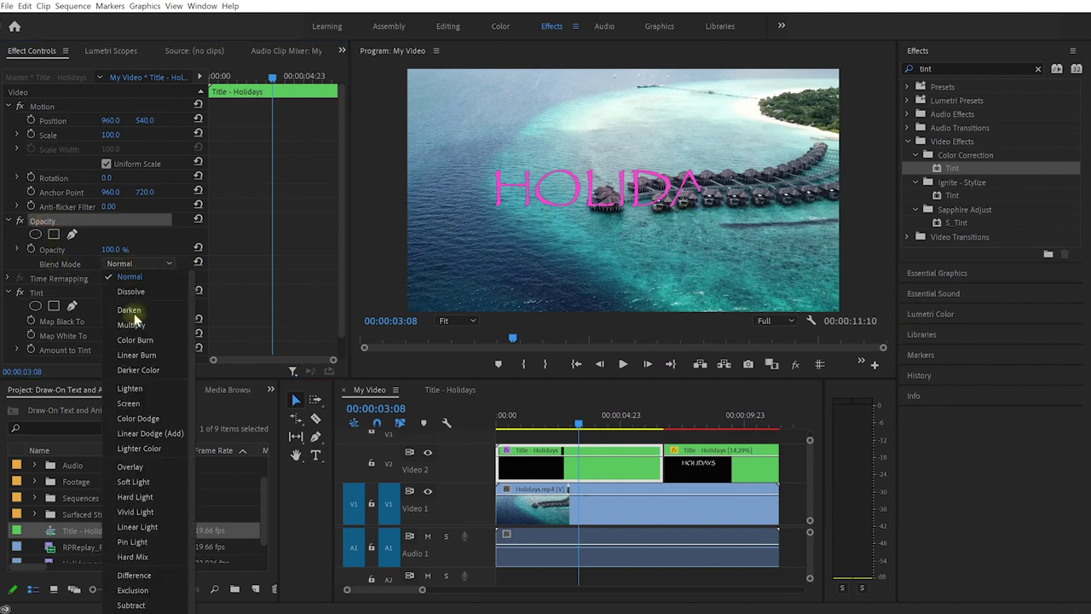
left_click(145, 405)
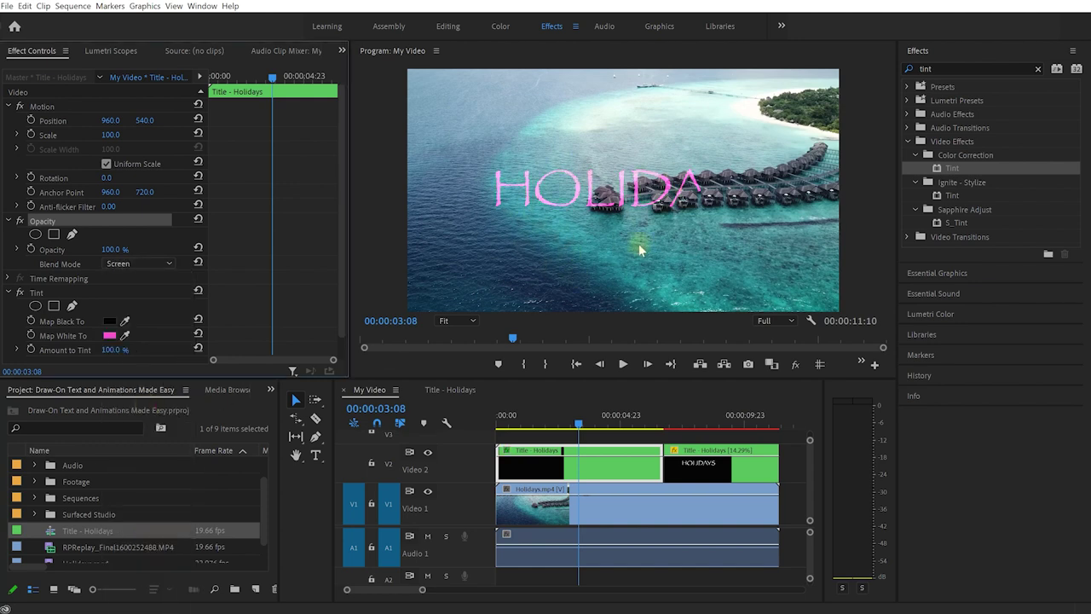
Copy the Tint effect from the first title clip to the stretched second title clip.
left_click(50, 294)
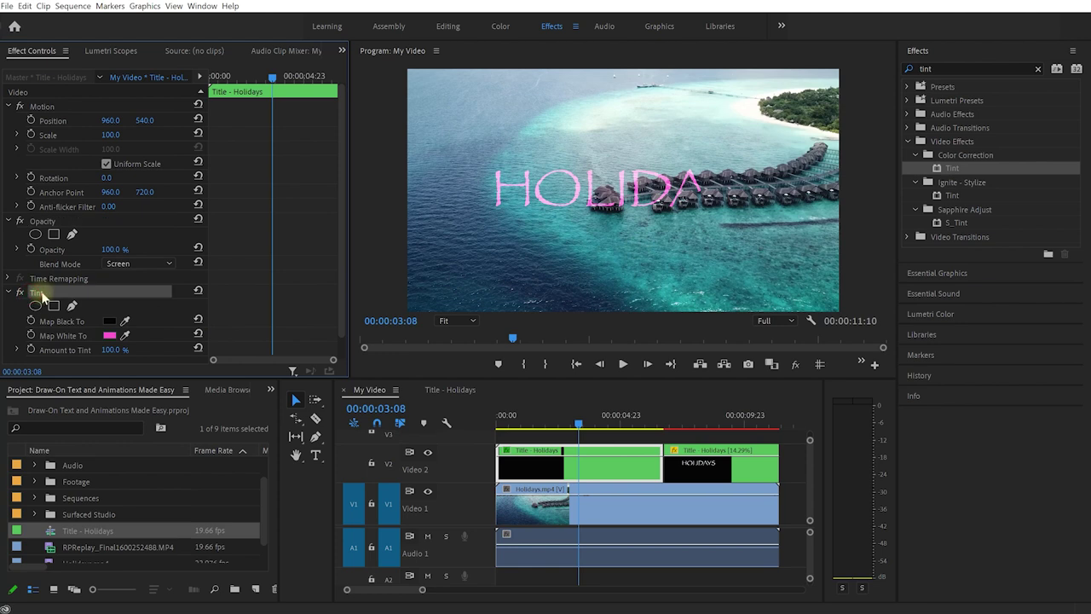
key("ctrl+c")
left_click(698, 465)
left_click(708, 415)
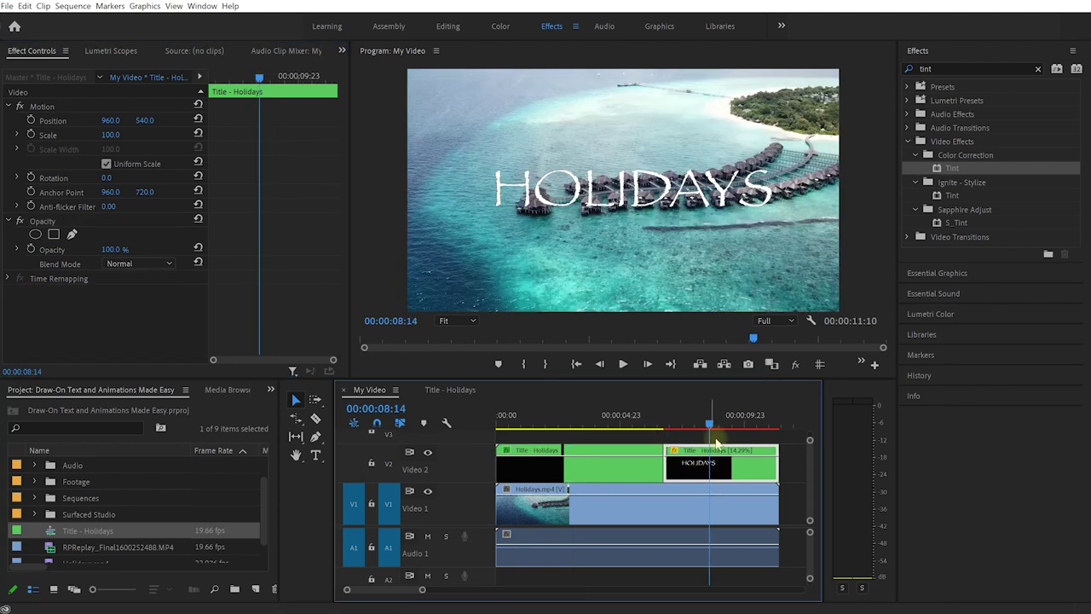
key("ctrl+v")
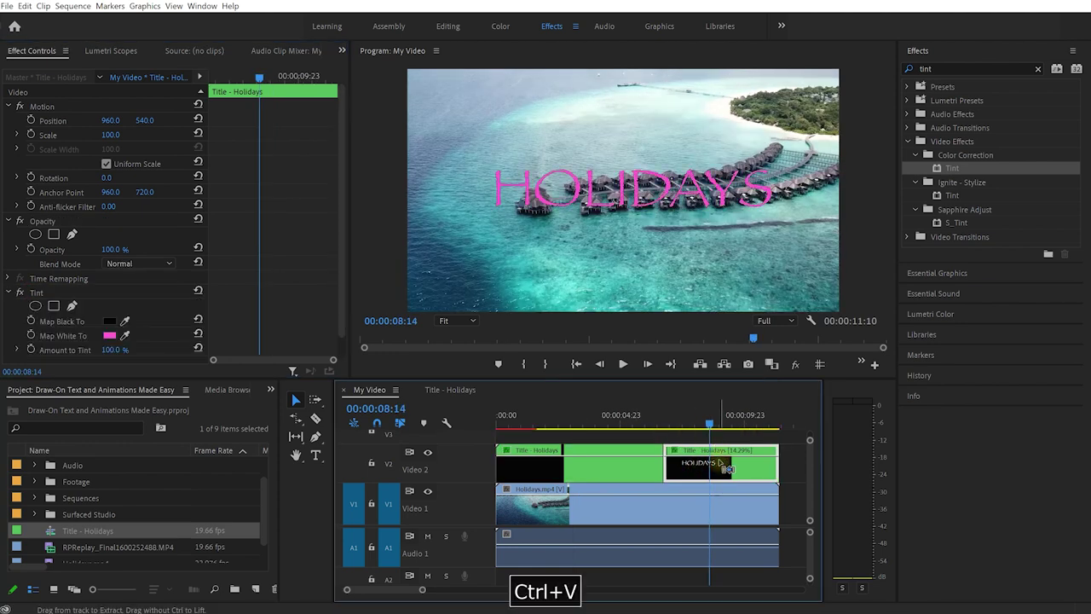
Set the second title clip's blend mode to Screen, and render and play the sequence from the start.
left_click(127, 263)
left_click(146, 407)
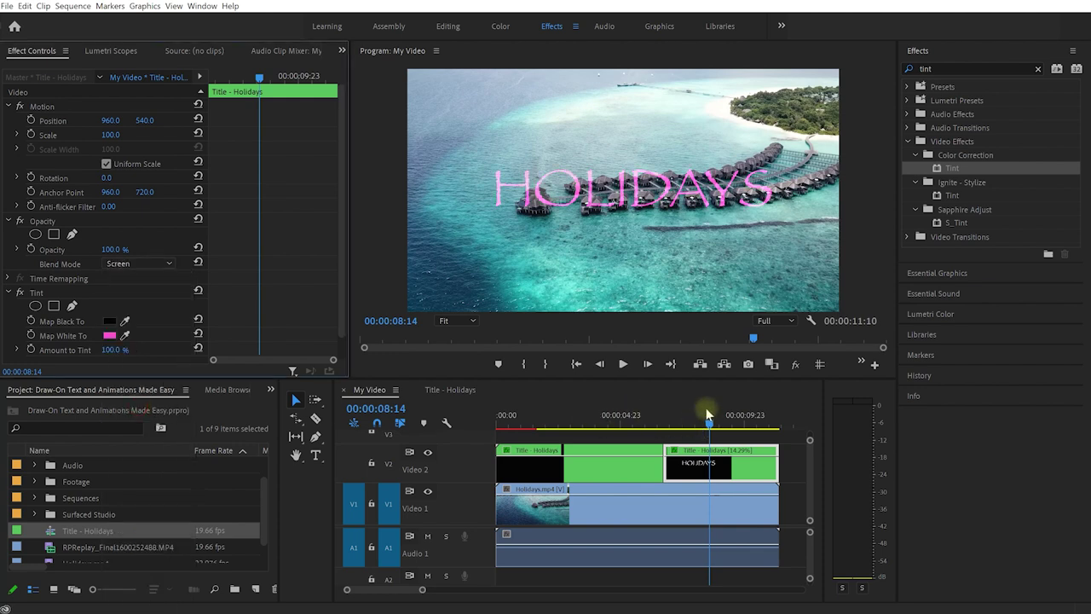
left_click_drag(706, 411, 457, 409)
key("Return")
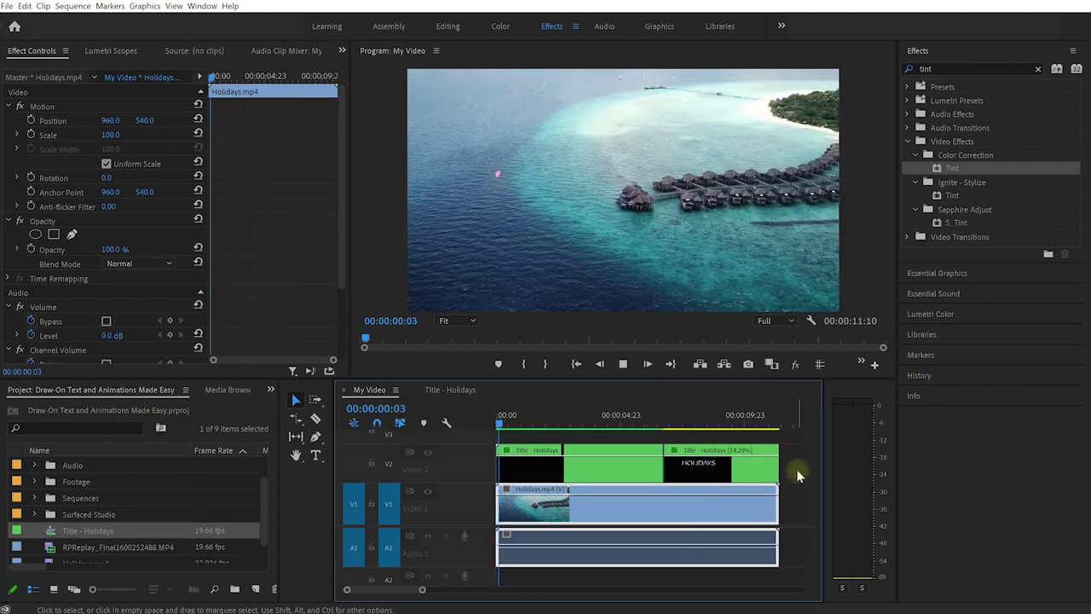